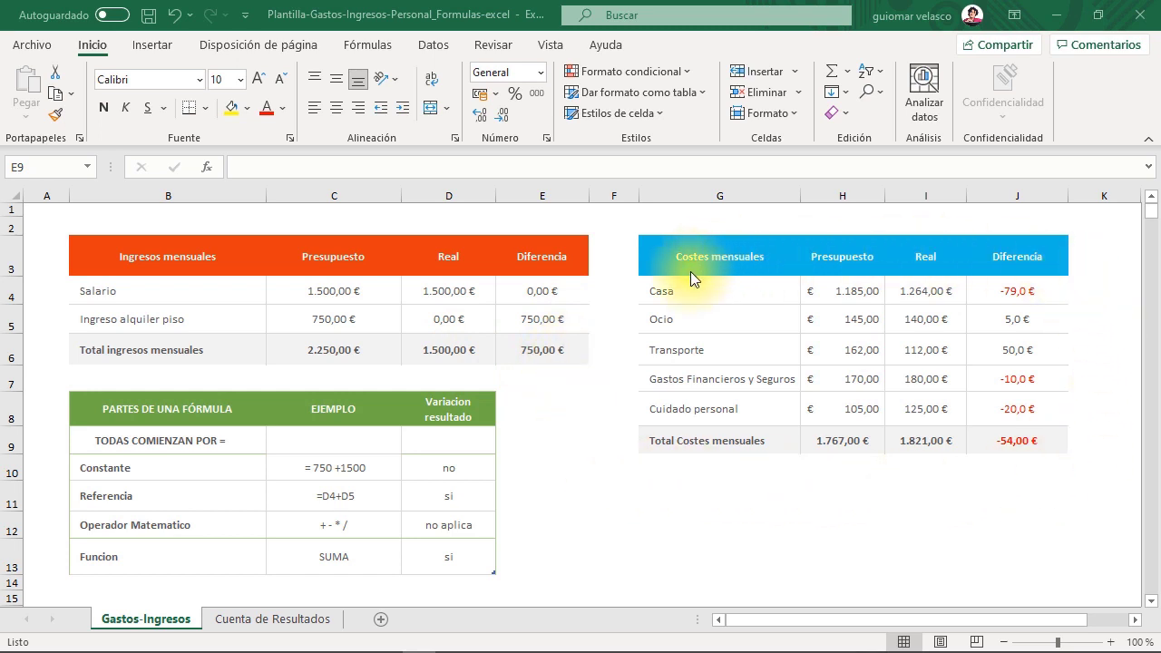
Examine the budget entries in the Costes mensuales table and the formulas in its total row
left_click(825, 295)
left_click(828, 321)
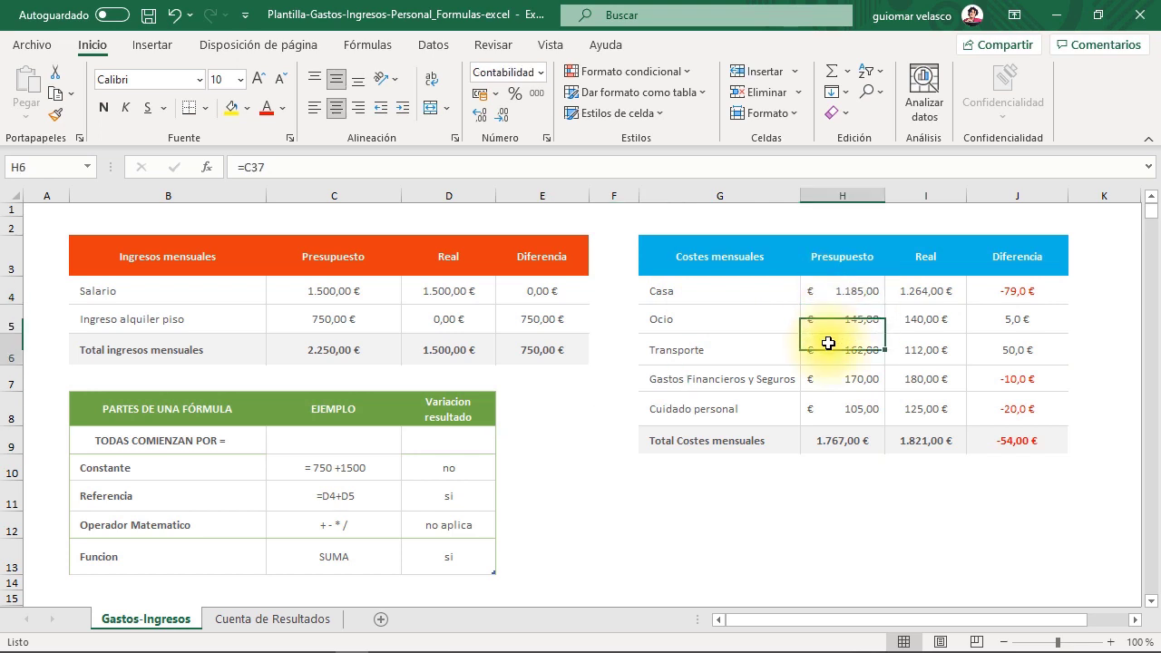
left_click(829, 351)
left_click(829, 379)
left_click(832, 409)
left_click(837, 437)
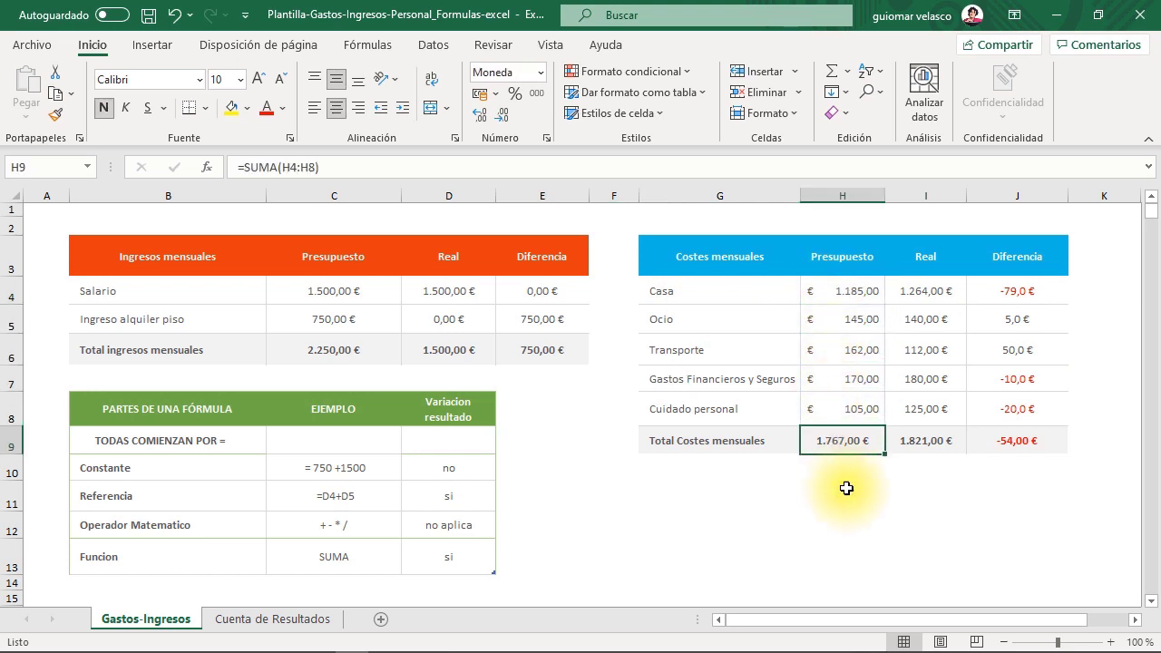
left_click(844, 490)
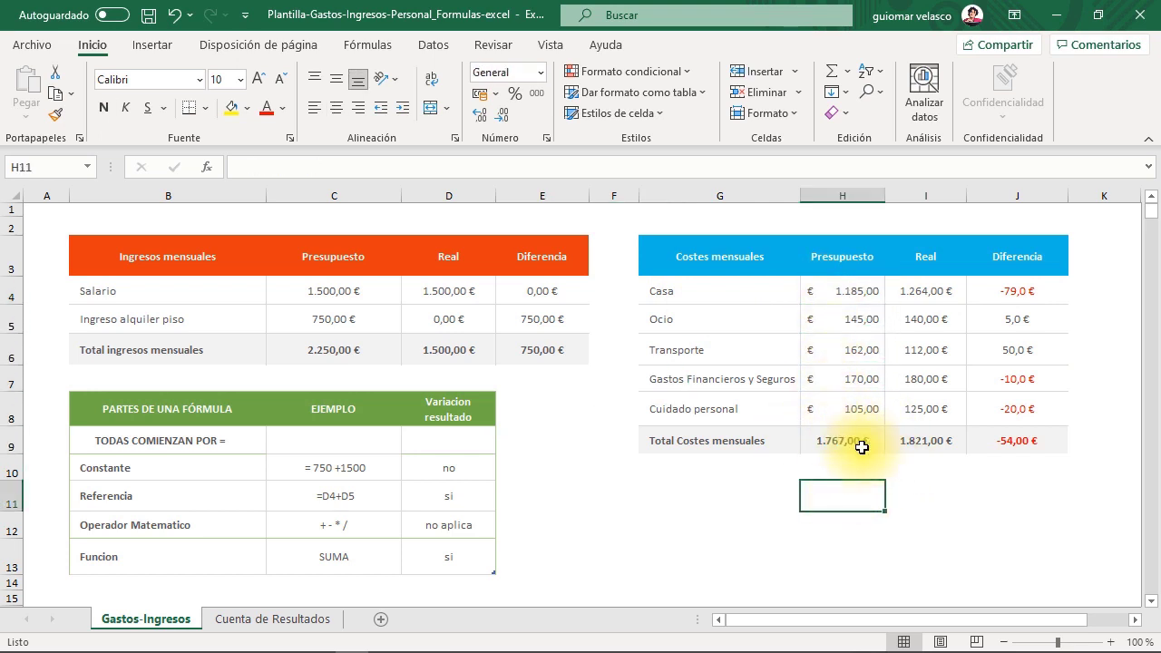
left_click(916, 435)
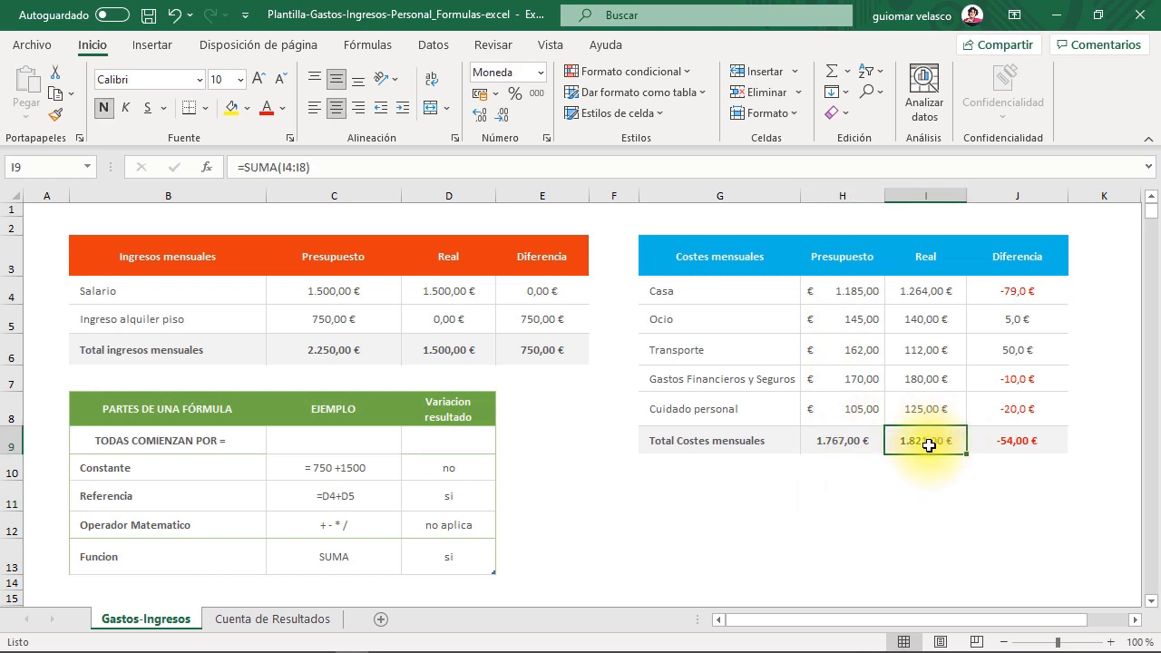
left_click(1016, 440)
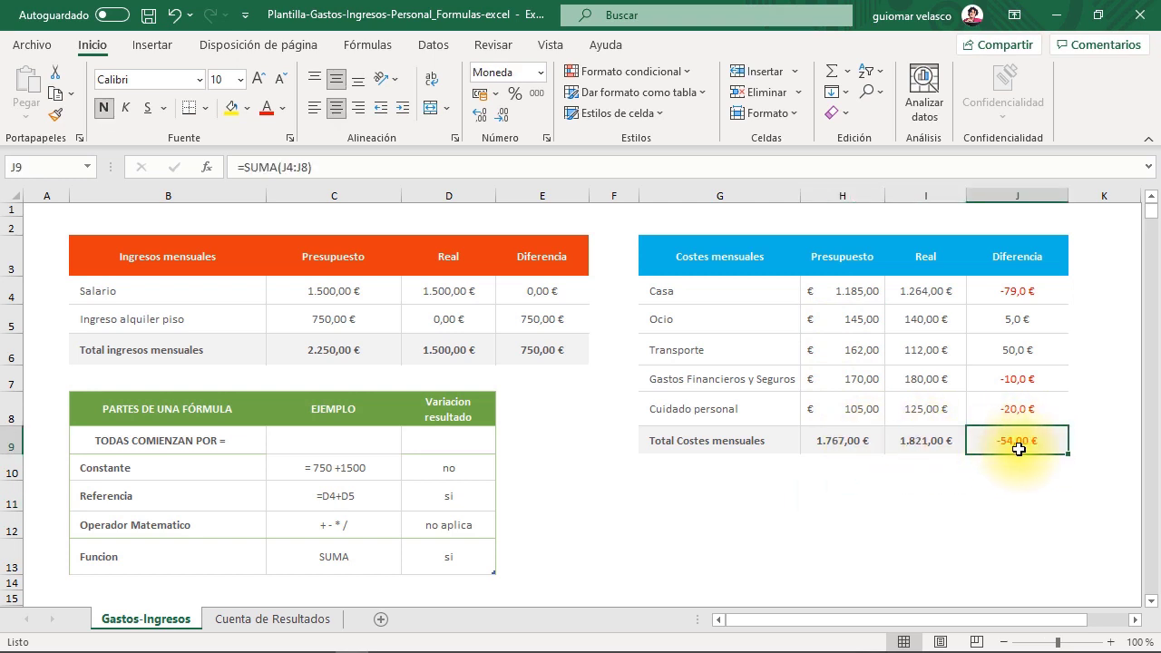
left_click(572, 447)
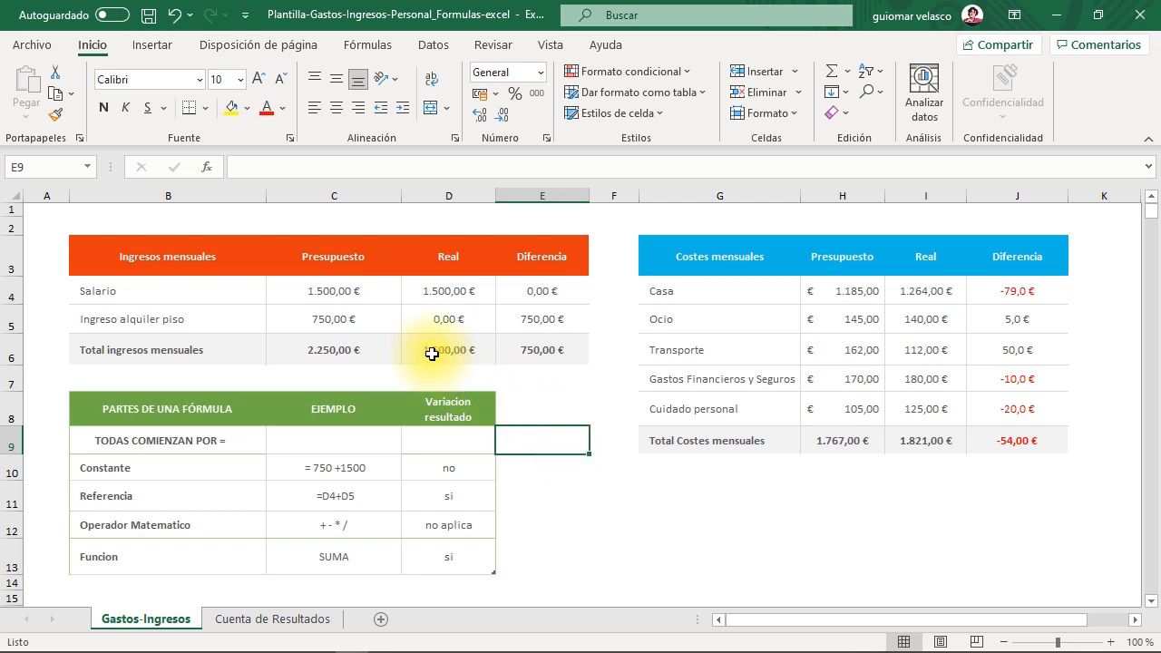
Examine the Ingresos mensuales headings and total row, plus the Diferencia formulas for Transporte and Gastos Financieros y Seguros
left_click(329, 288)
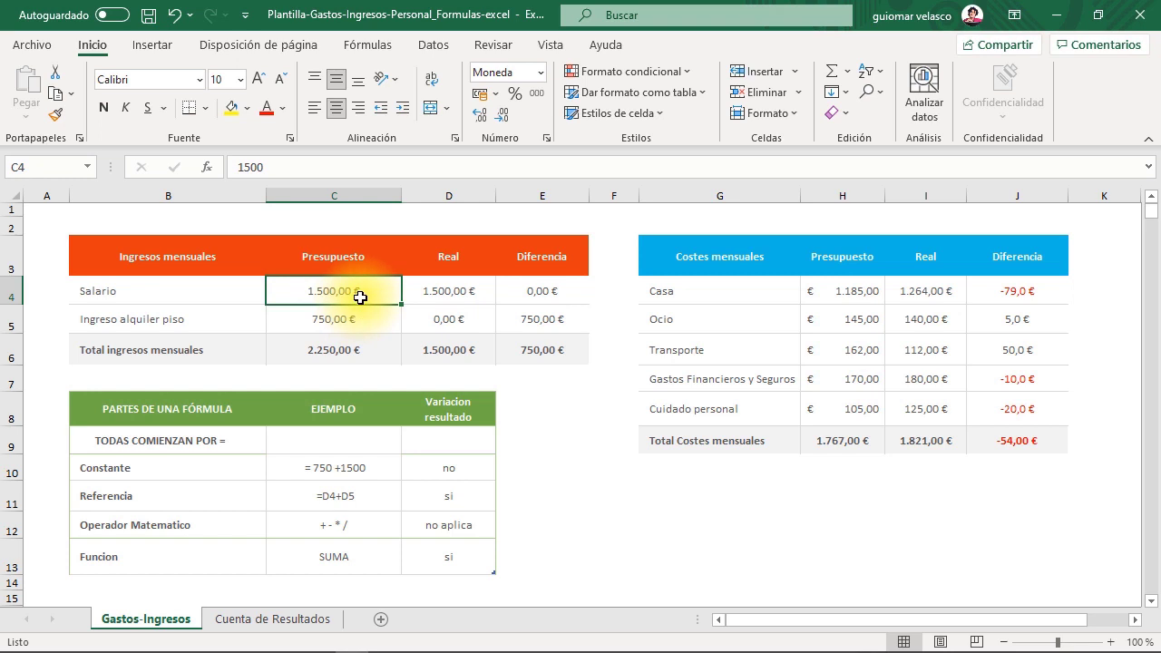
left_click(171, 251)
left_click(351, 255)
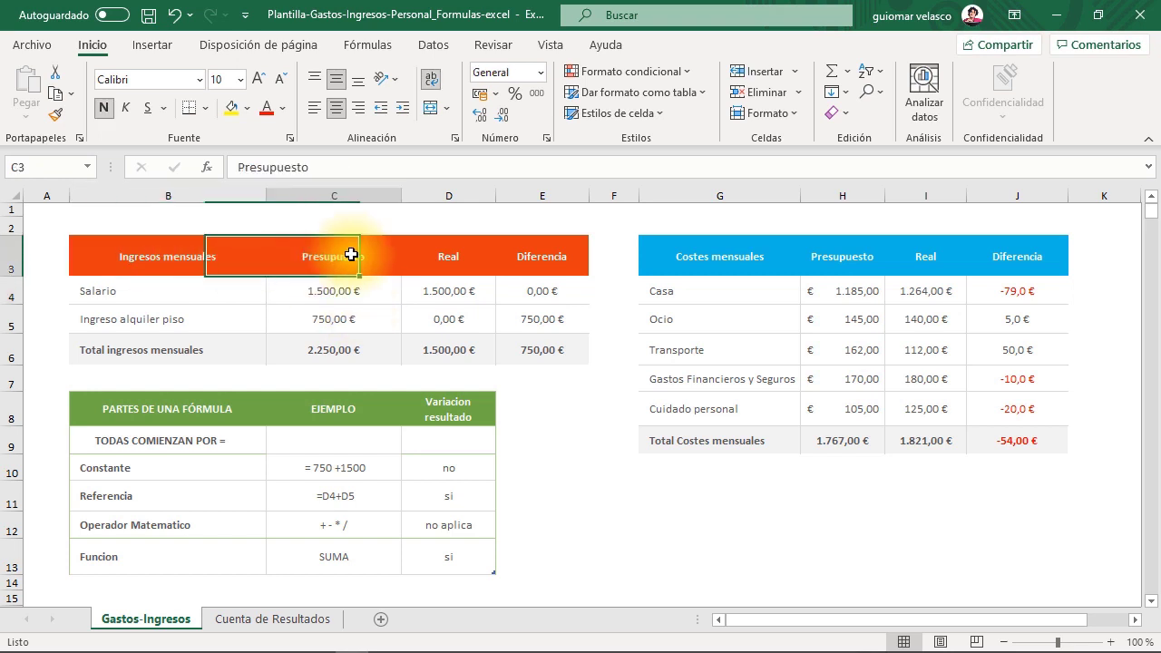
left_click(163, 356)
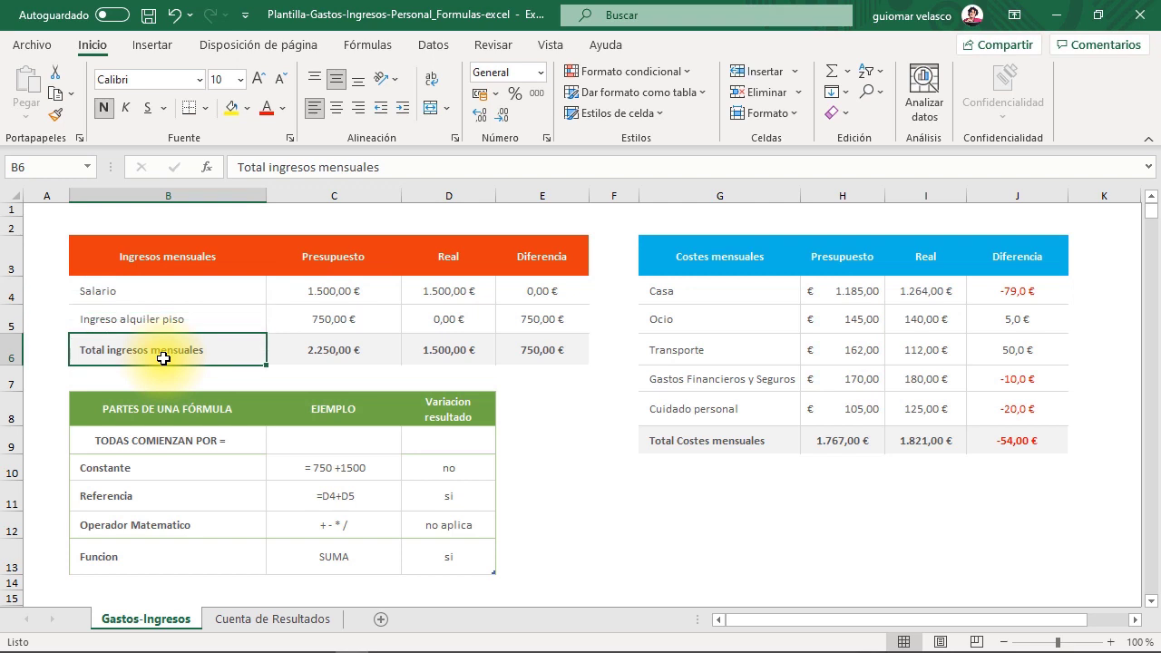
left_click(302, 354)
left_click(427, 355)
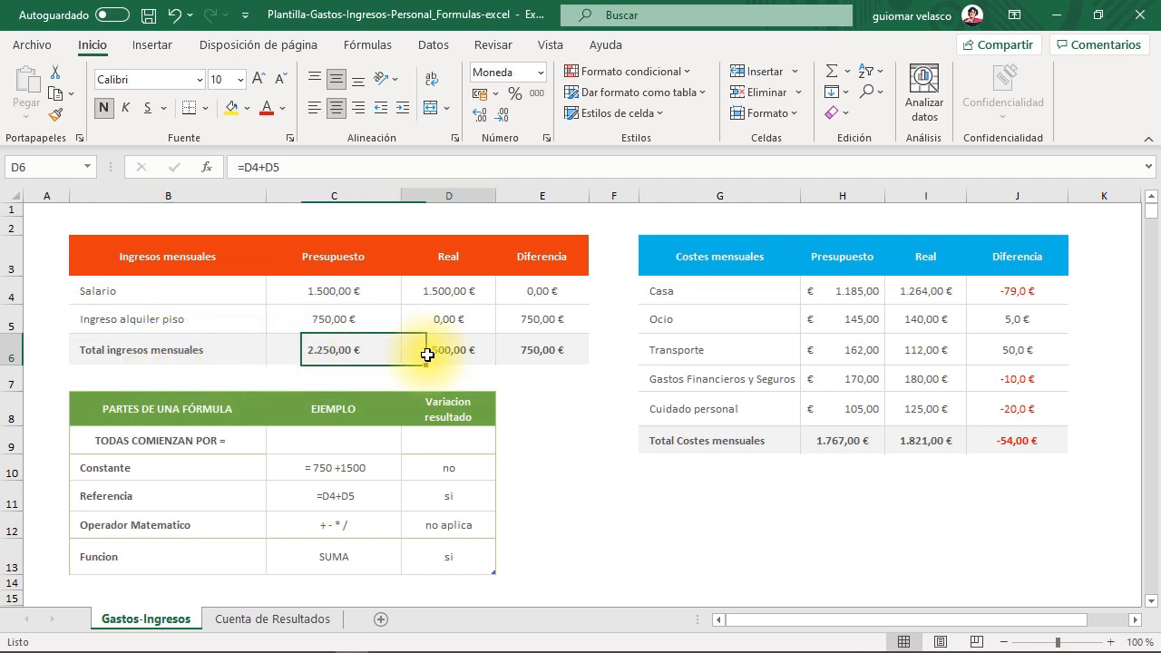
left_click(542, 355)
left_click(1028, 352)
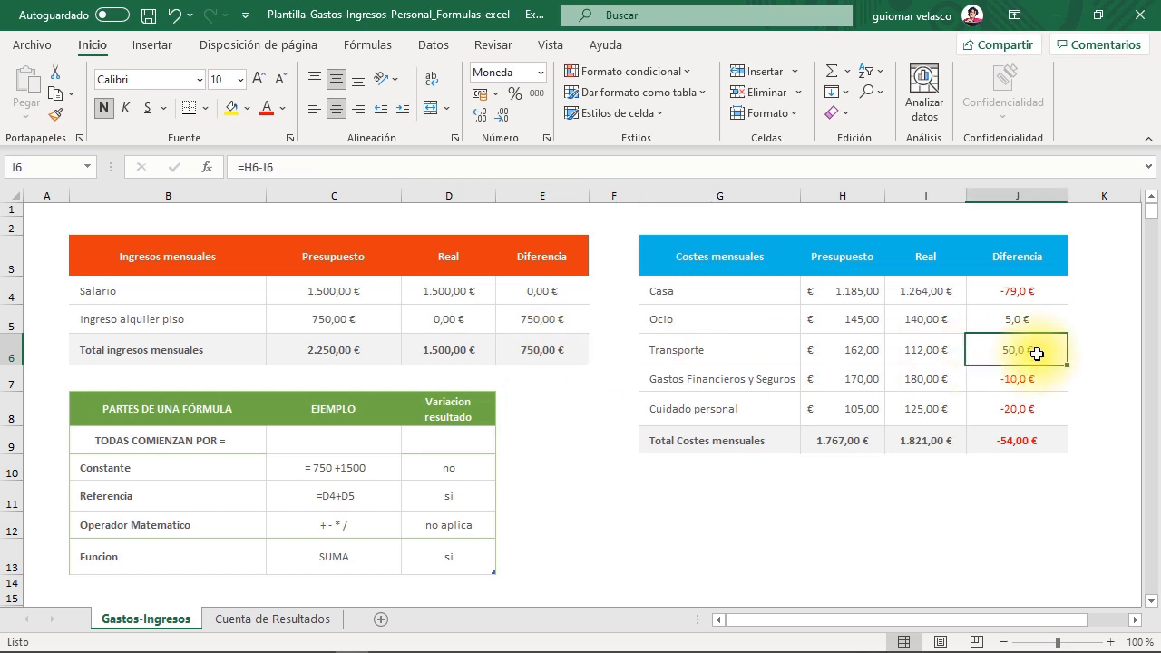
left_click(1031, 375)
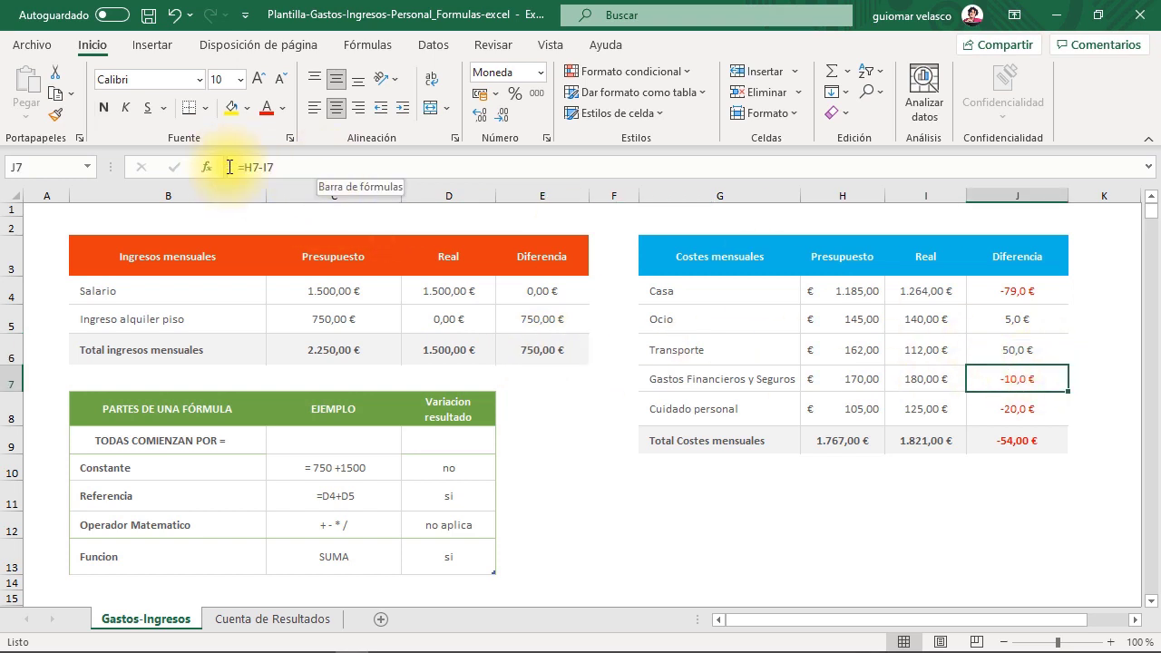
left_click(577, 444)
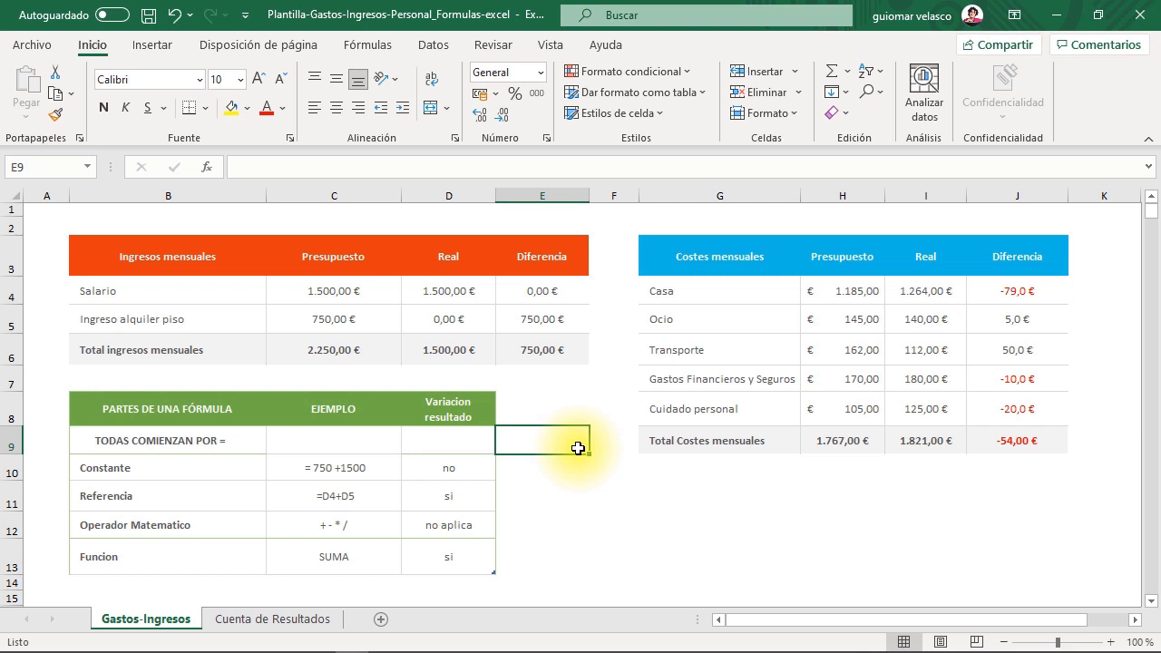
Compare the three Total ingresos mensuales formulas in C6, D6 and E6, and check the formula-parts table's rule on how formulas start
left_click(319, 344)
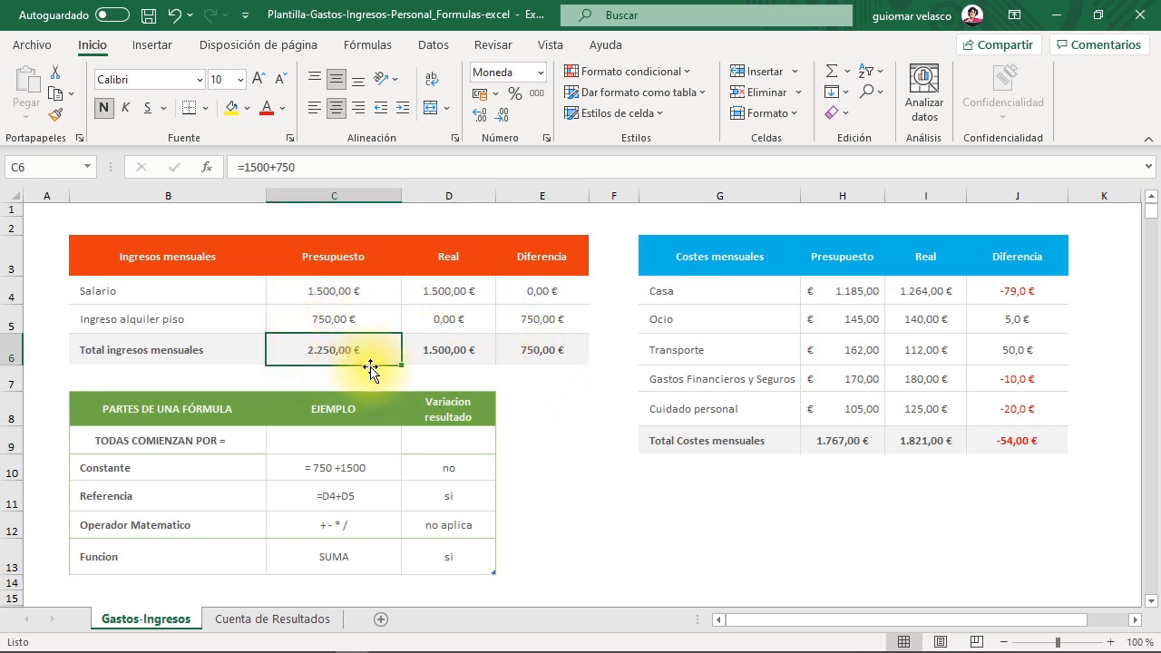
left_click(456, 353)
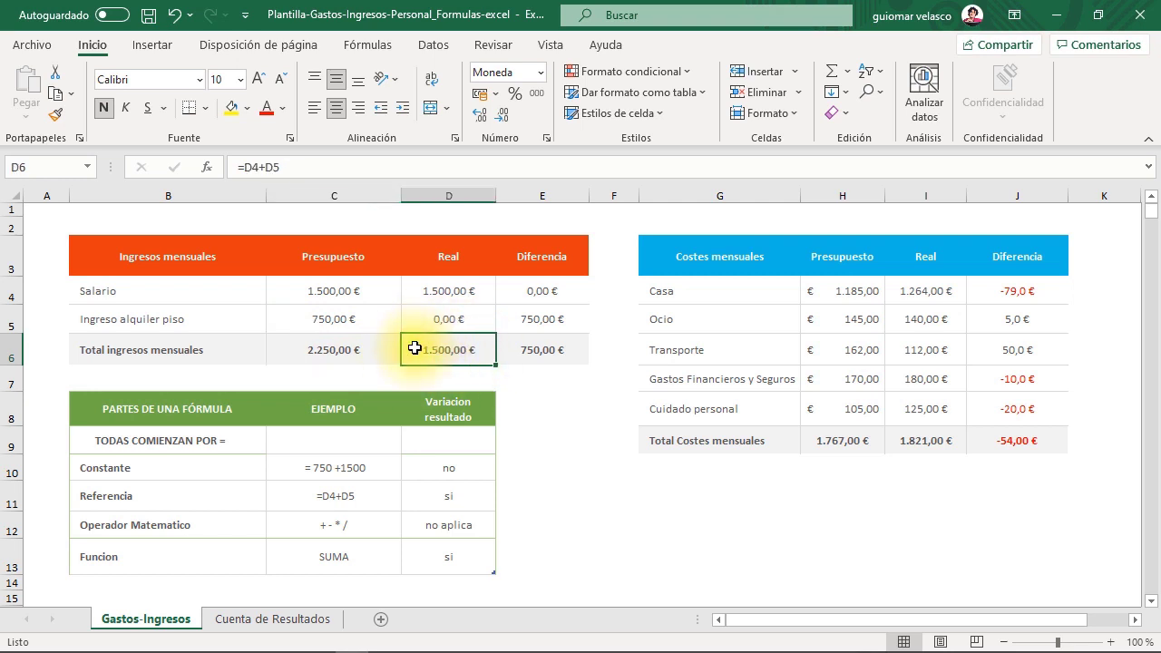
left_click(544, 363)
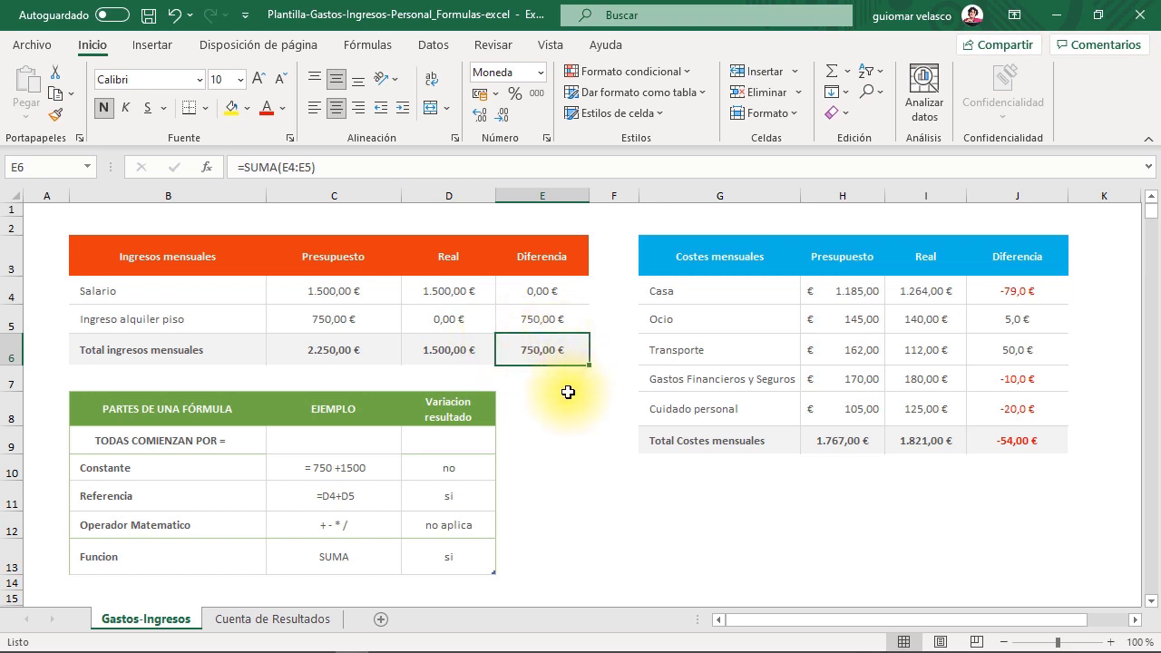
left_click(163, 409)
left_click(177, 439)
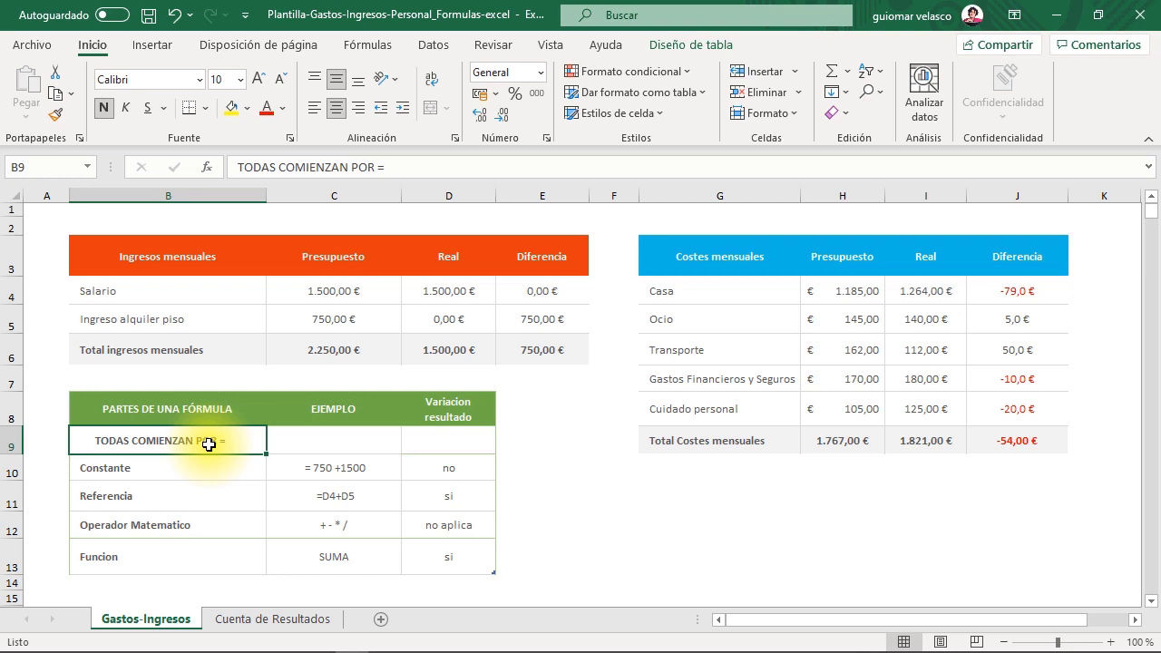
Try removing the equals sign from the Real total formula in D6
left_click(432, 350)
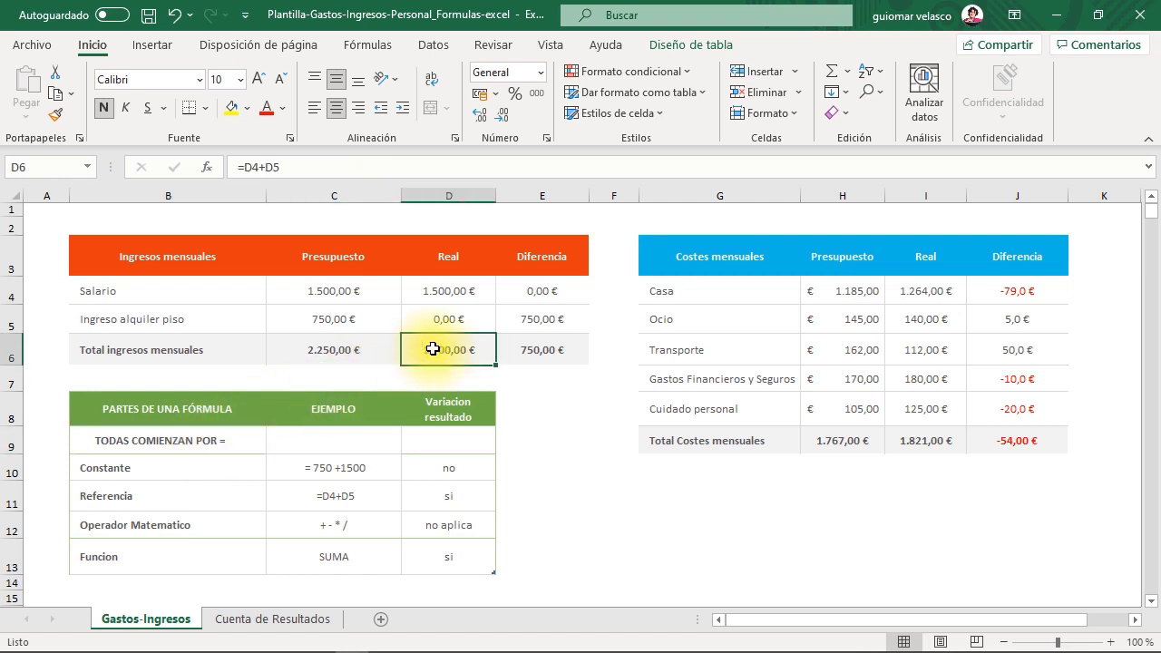
left_click(243, 169)
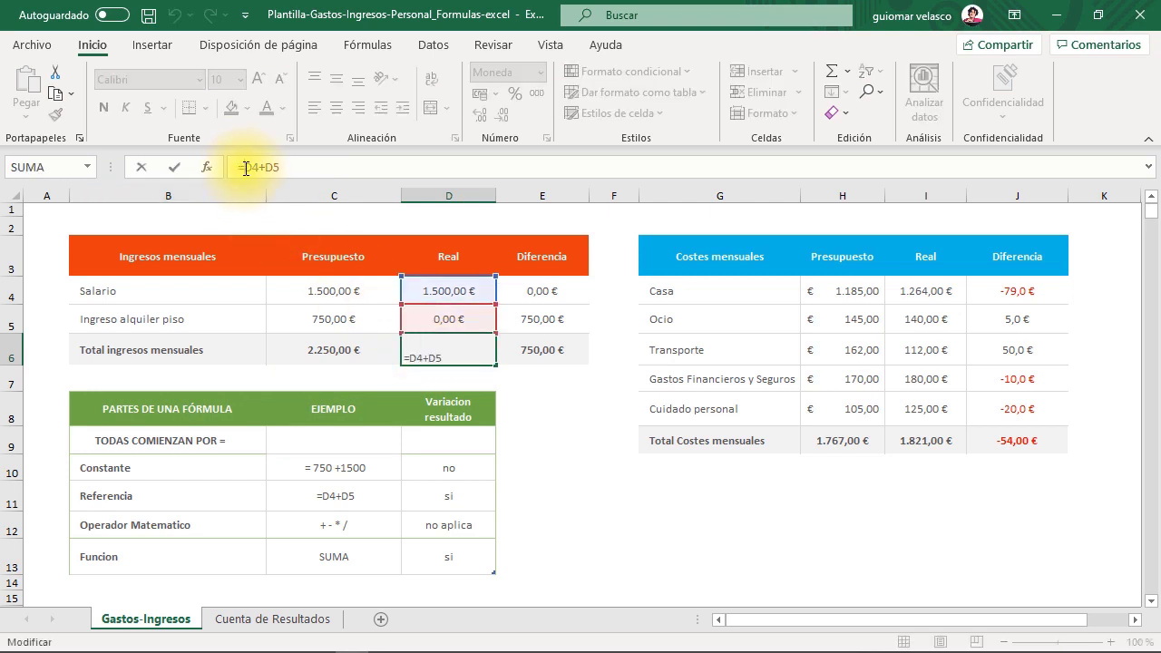
key("BackSpace")
key("Return")
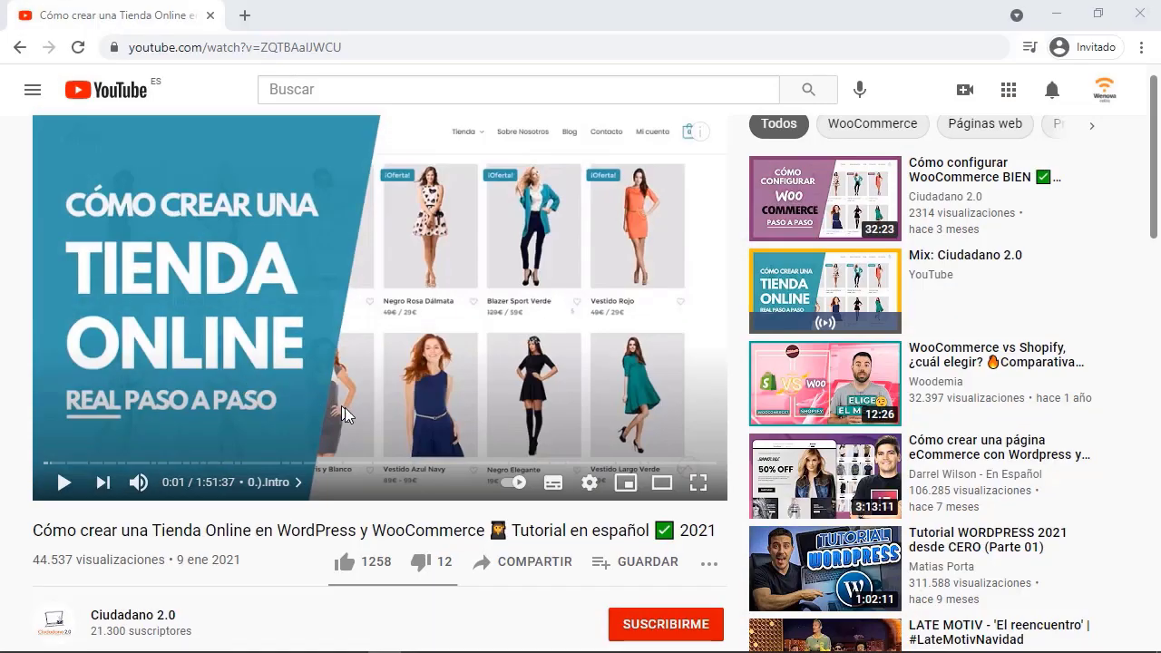
Switch to YouTube, like the WordPress and WooCommerce online store tutorial, and subscribe to Ciudadano 2.0 using its notification bell
left_click(345, 566)
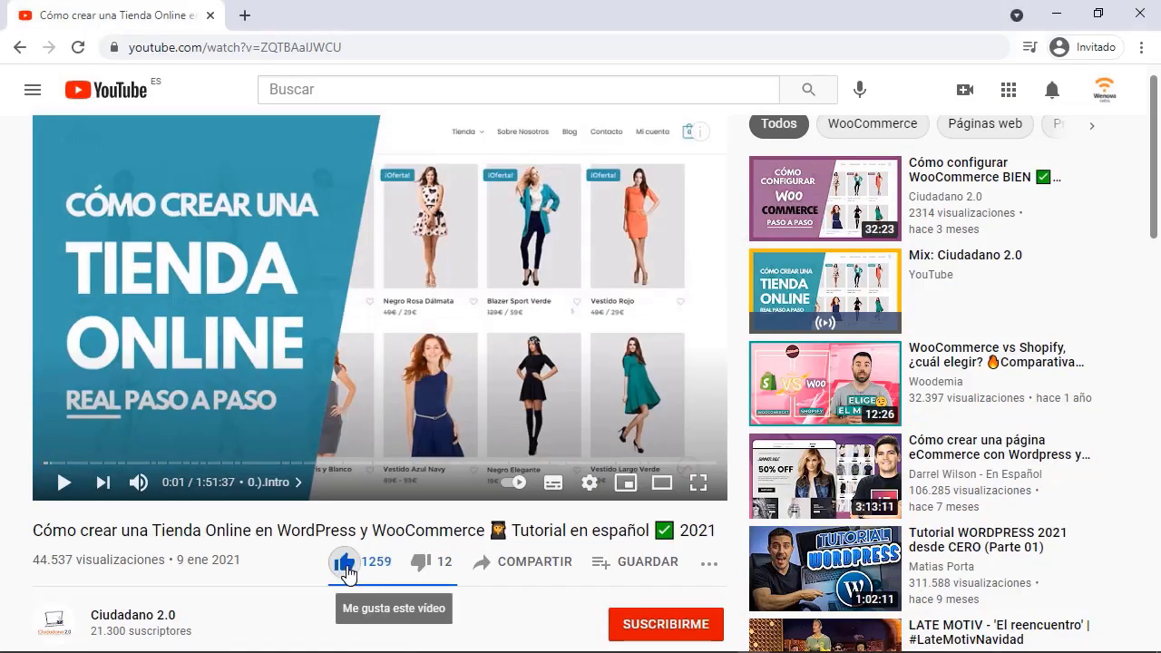
left_click(648, 635)
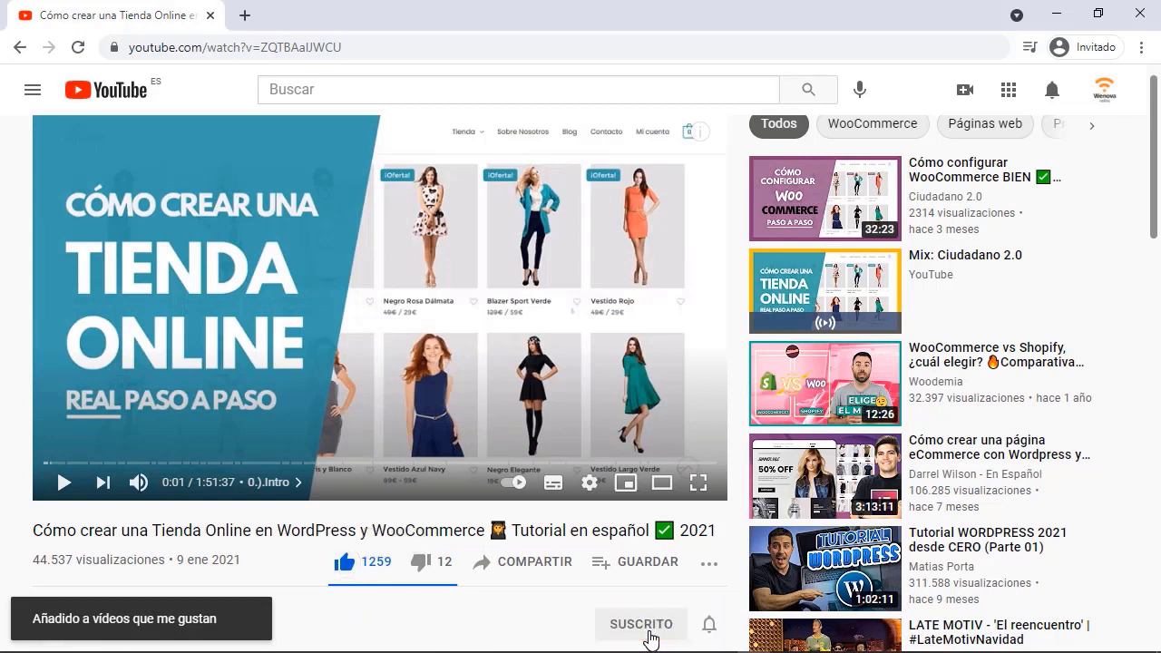
left_click(709, 631)
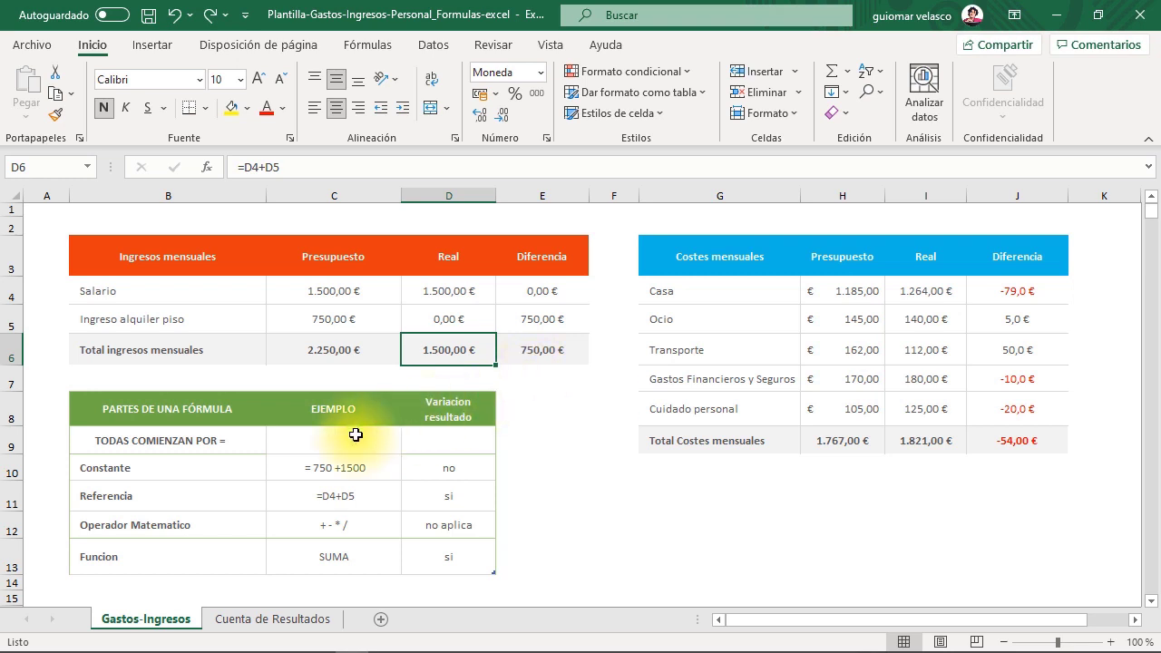
Review the Constante, Referencia, Operador Matematico and Funcion rows with their examples in the formula-parts table
left_click(143, 478)
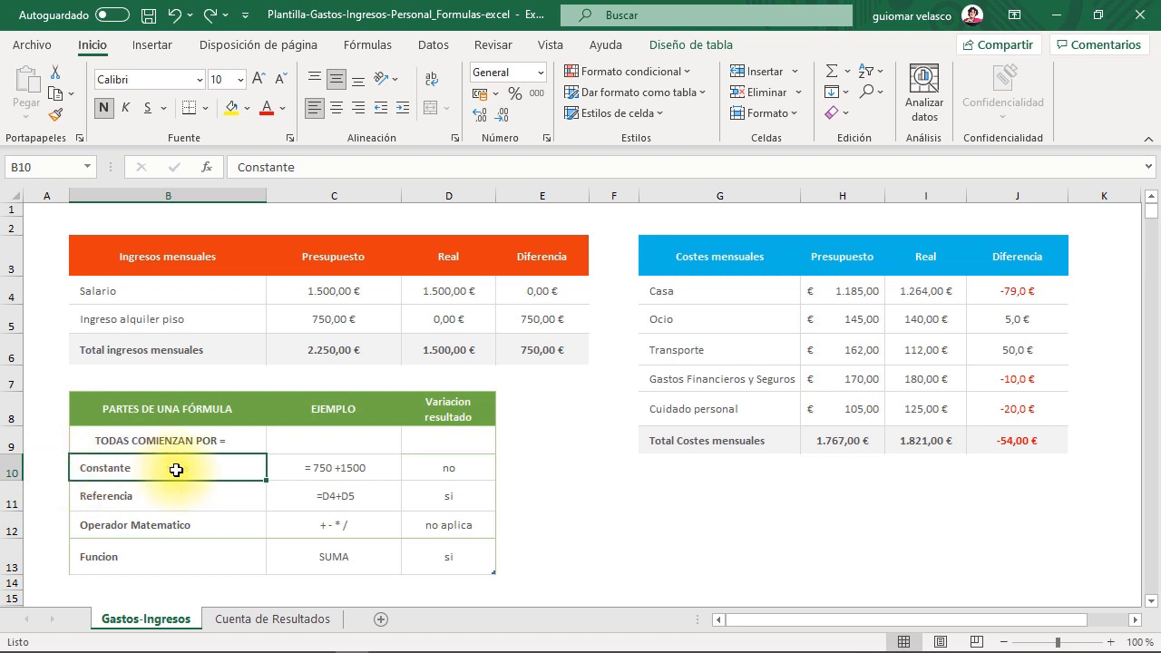
left_click(358, 467)
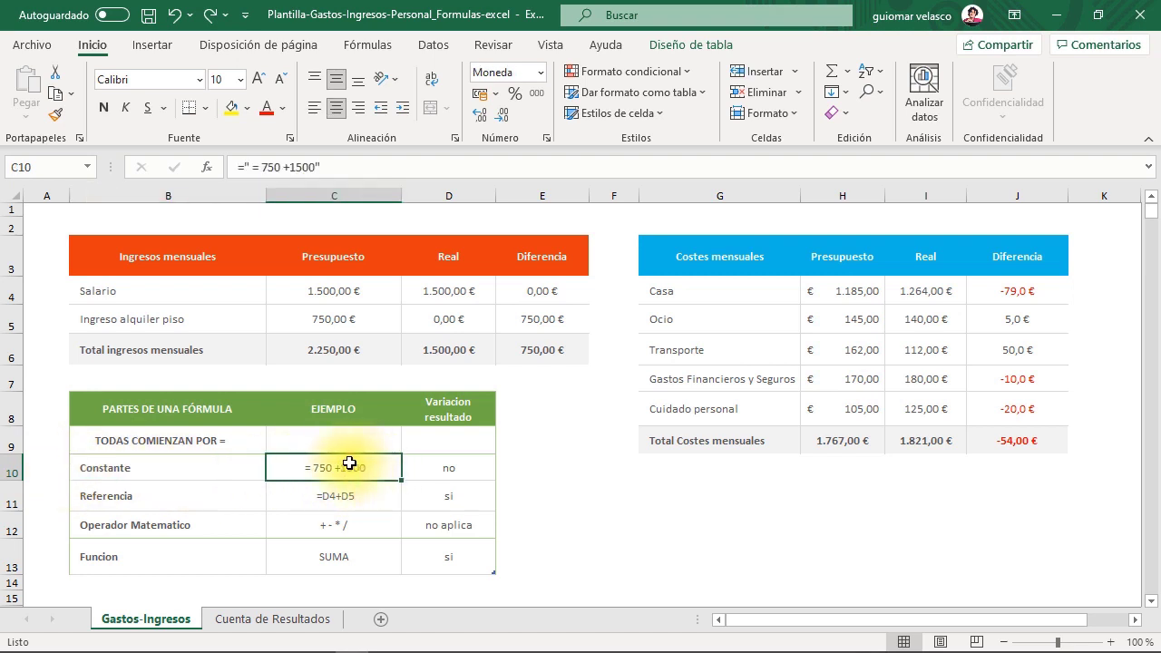
left_click(254, 498)
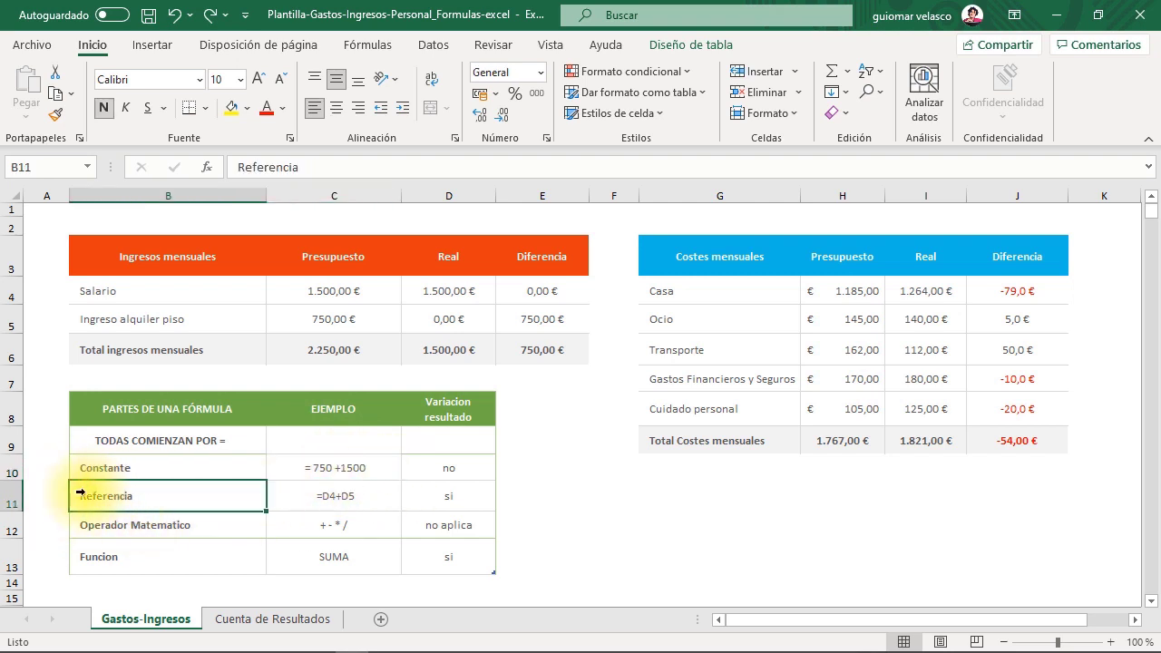
left_click(315, 497)
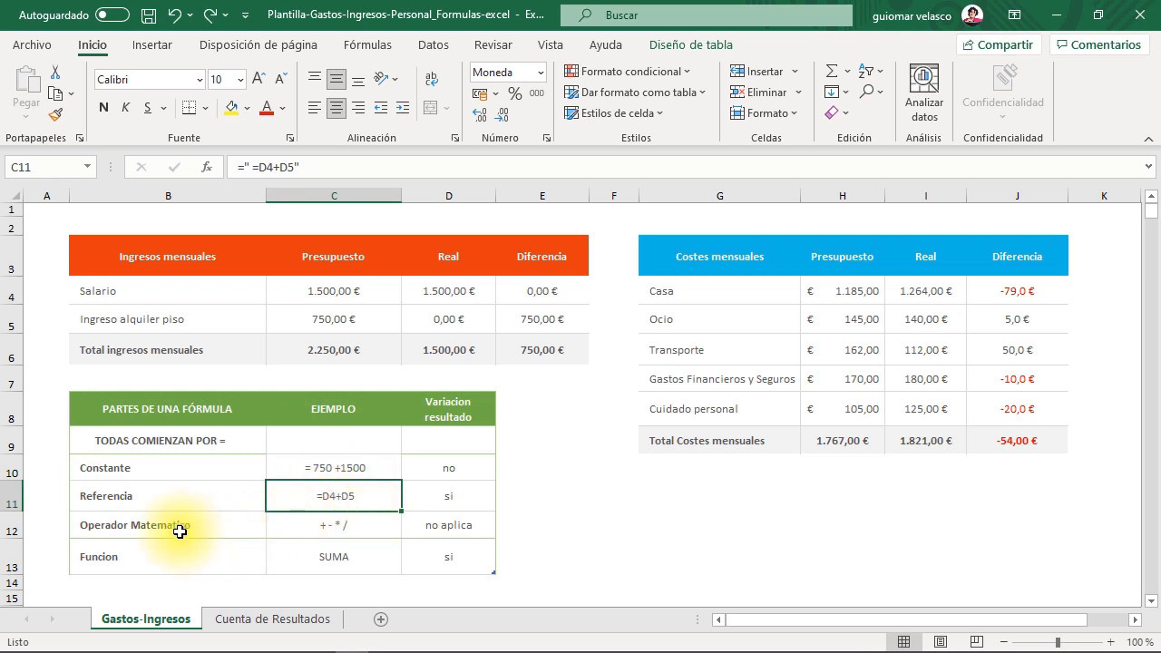
left_click(180, 531)
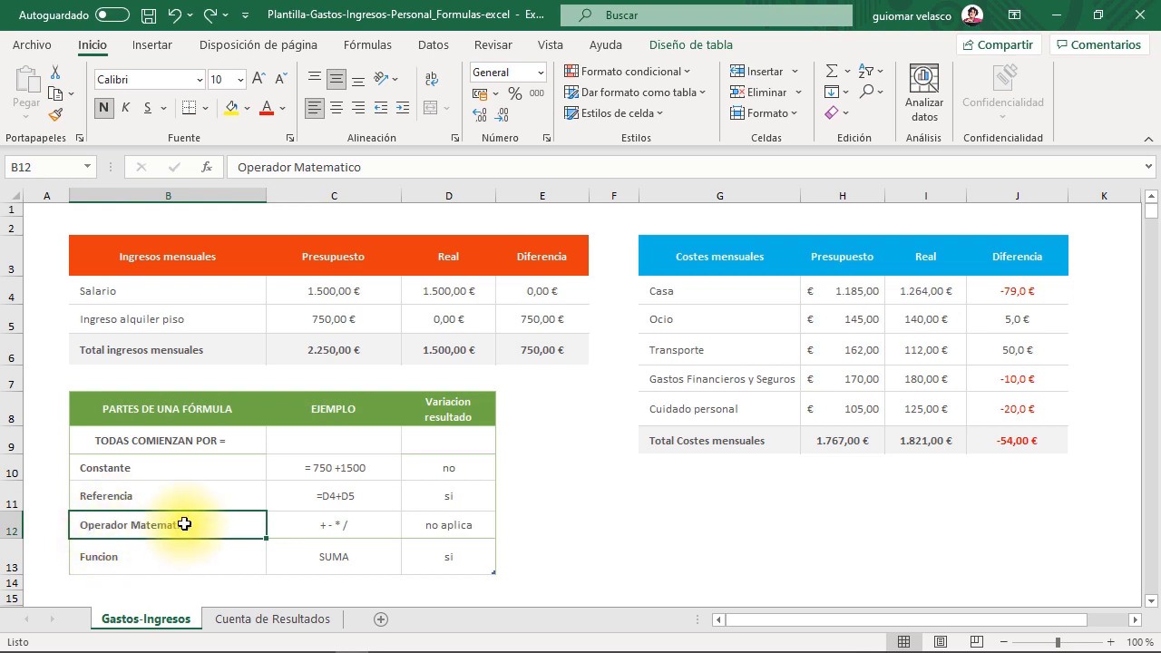
left_click(324, 521)
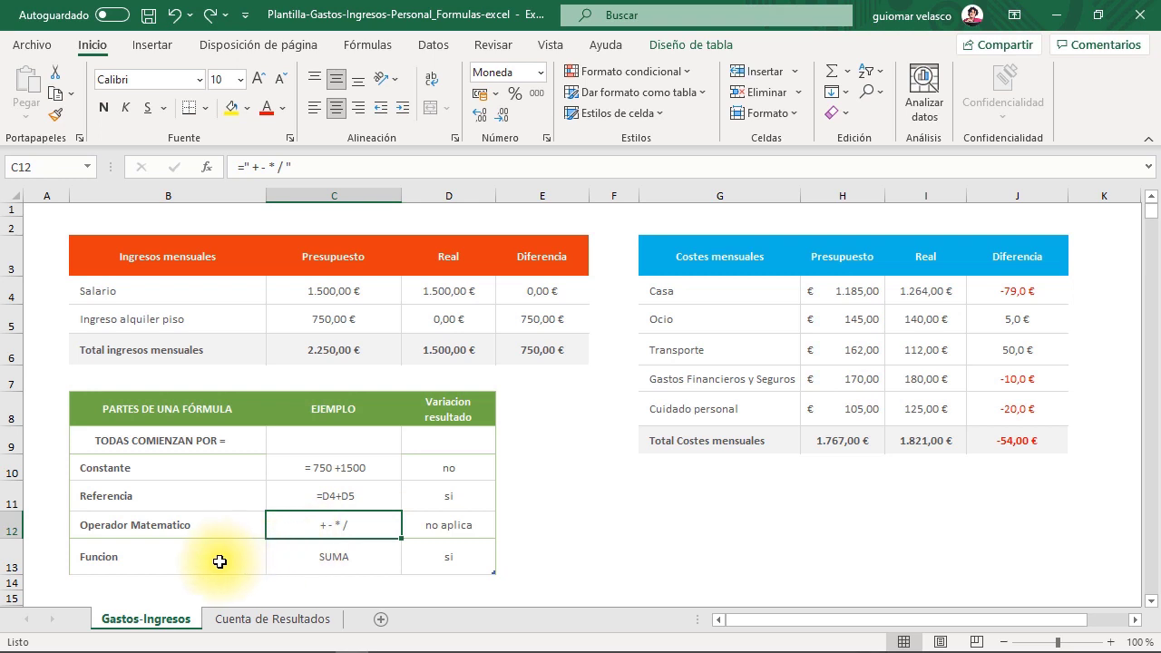
left_click(98, 549)
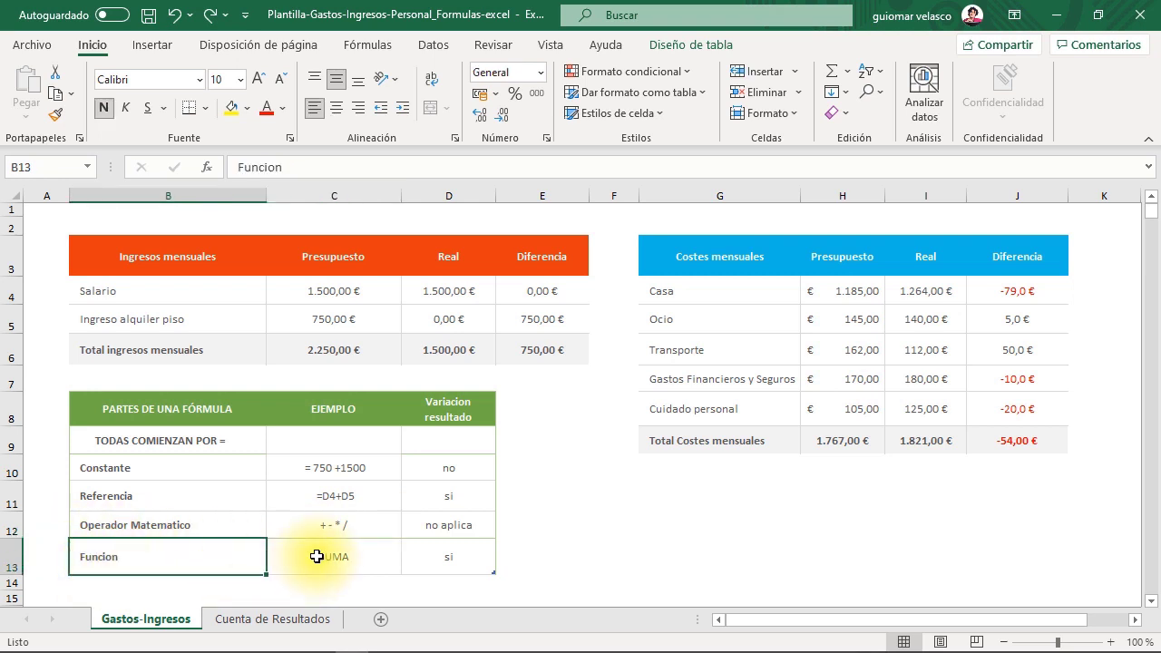
left_click(313, 553)
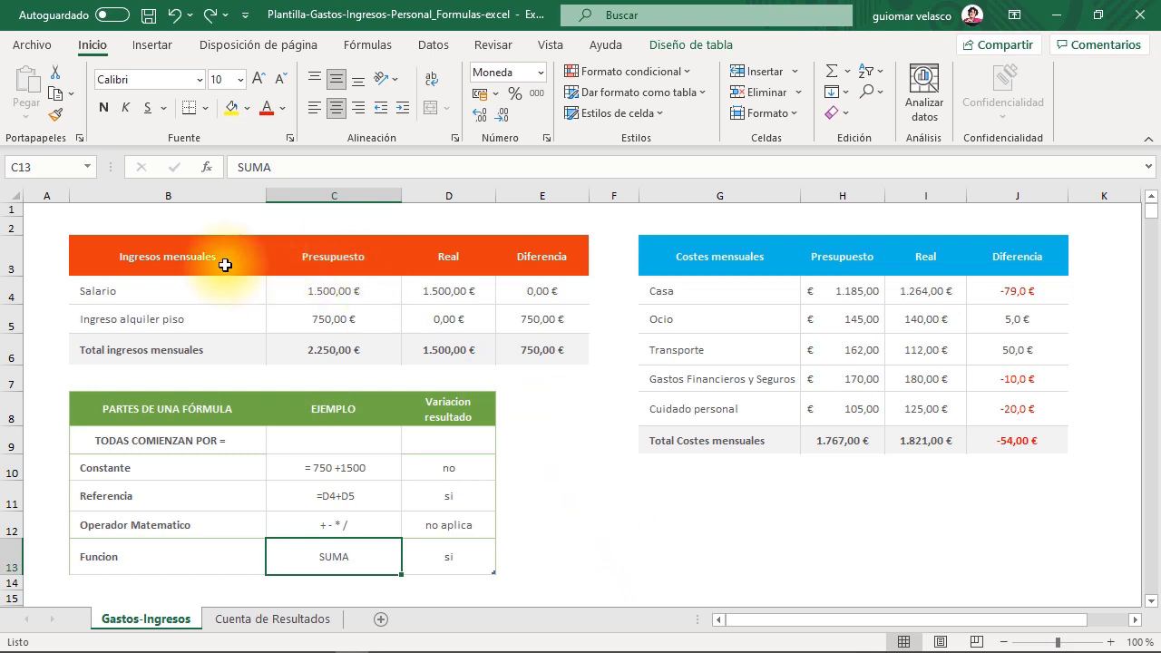
Clear the Total ingresos mensuales formulas in C6:E6 and select C6
left_click(339, 354)
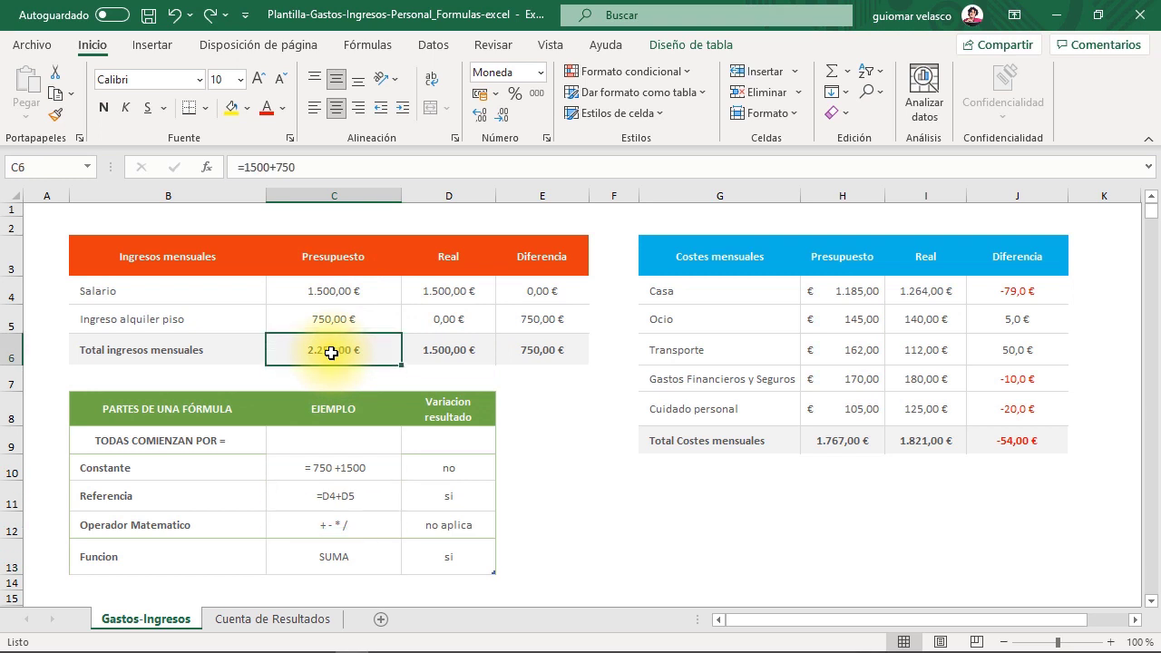
left_click(421, 352)
left_click(524, 349)
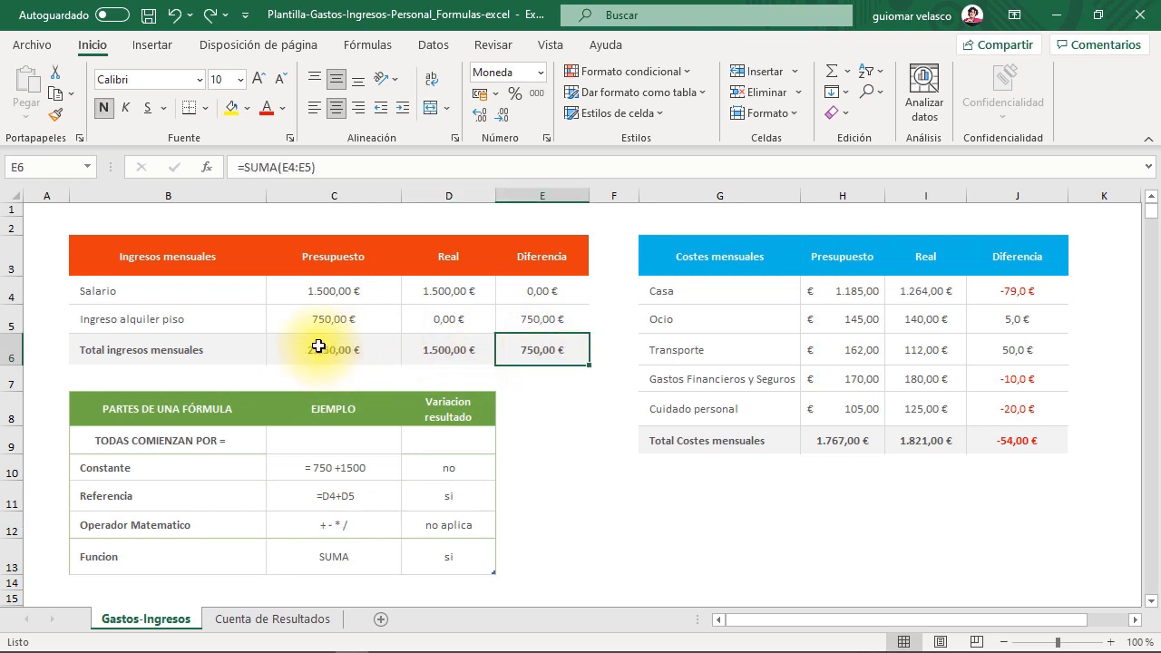
left_click_drag(316, 343, 528, 347)
key("Delete")
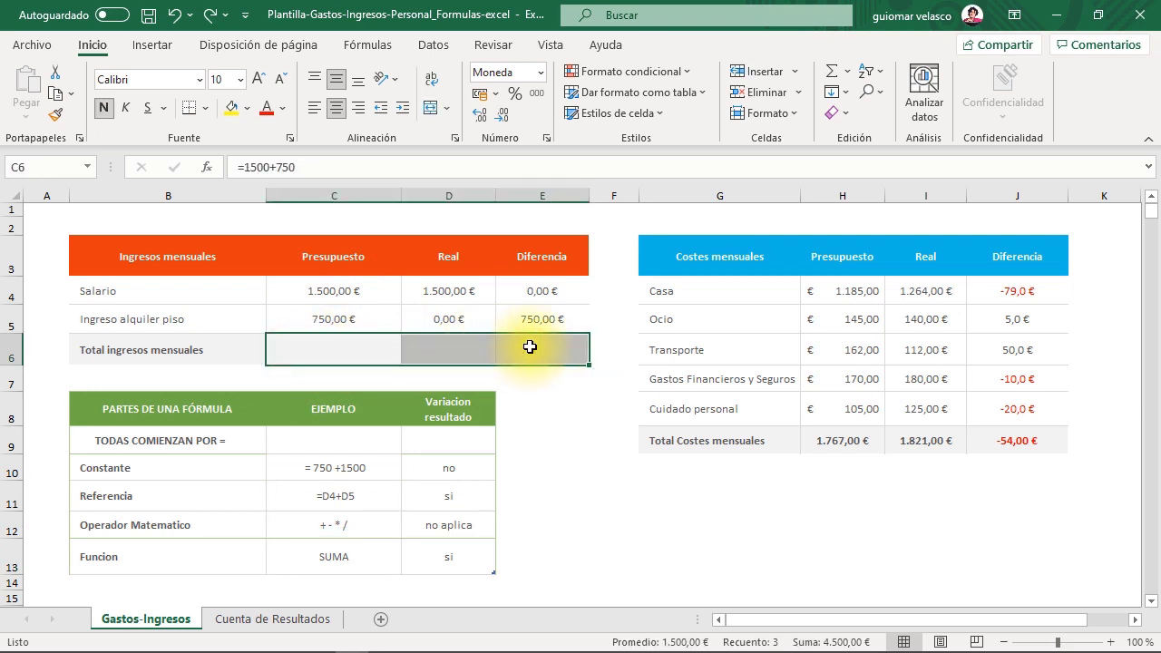
left_click(335, 352)
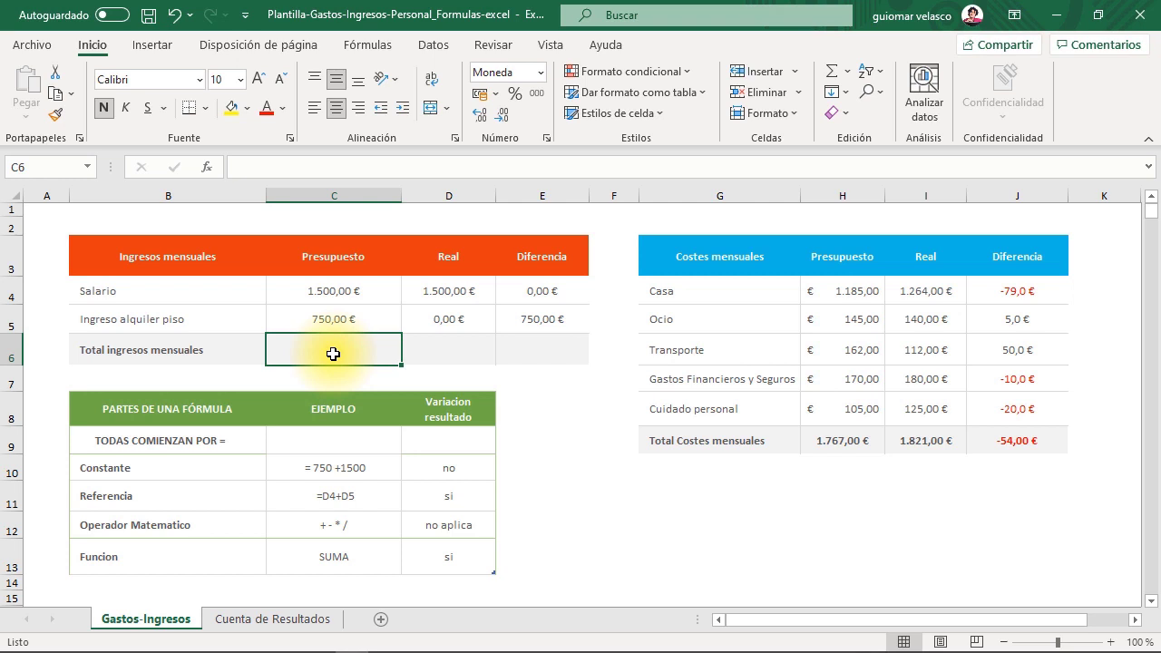
Enter the constant-based formula =1500+750 in C6 for the Presupuesto total of monthly income
double_click(334, 354)
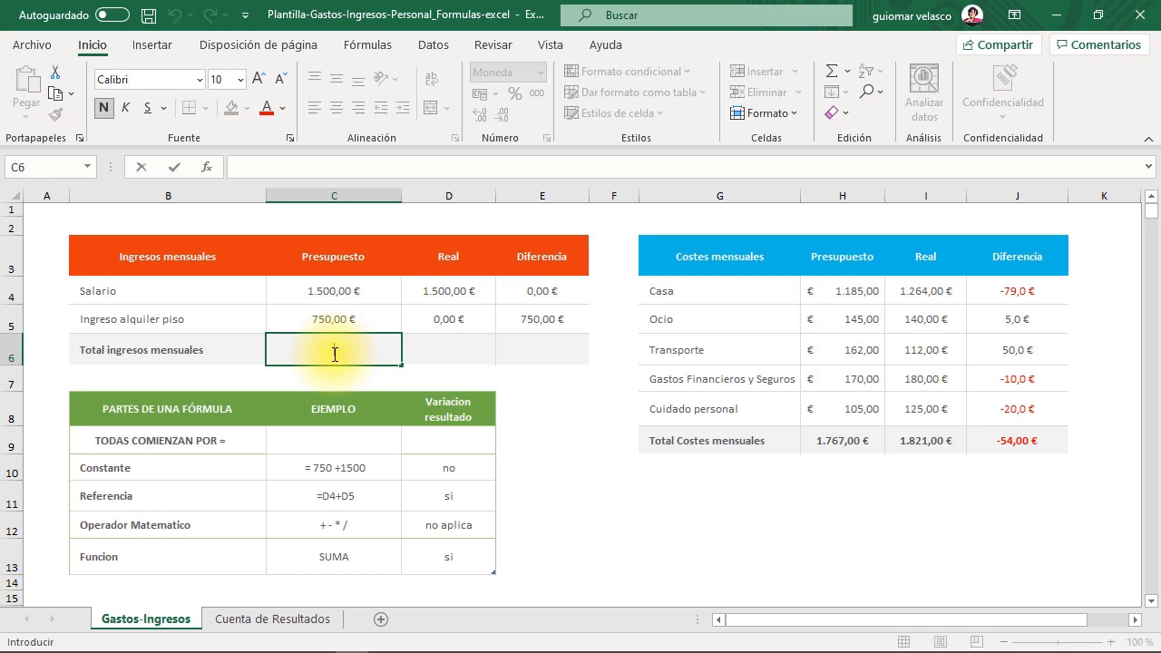
type("=")
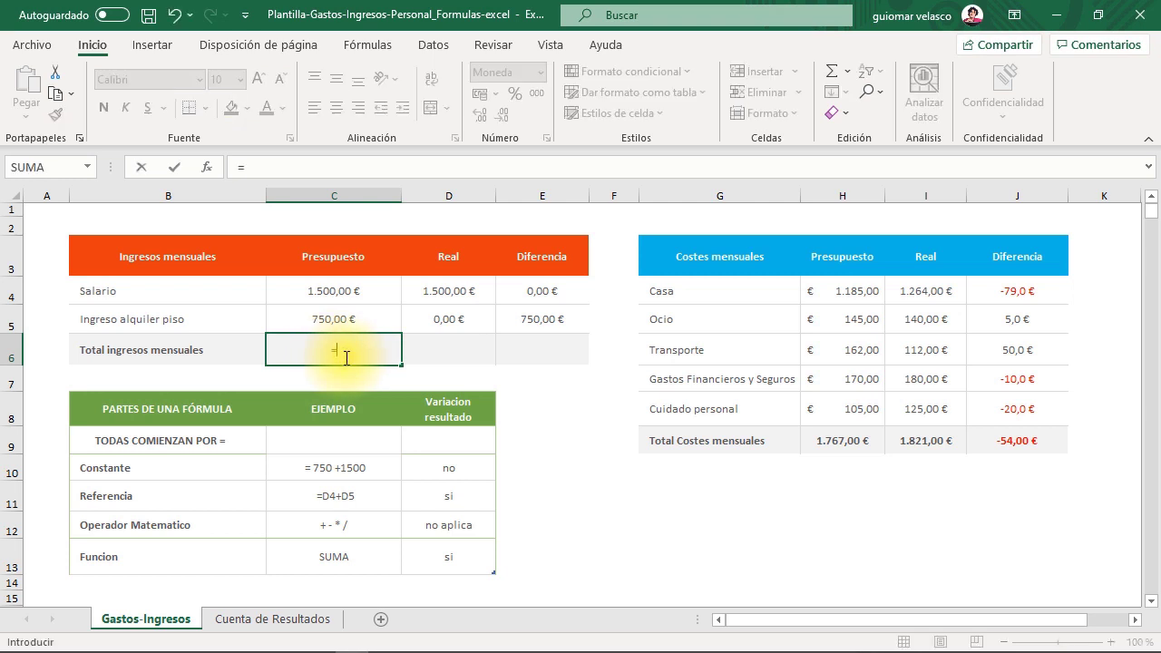
type("1500+7")
type("0")
key("Return")
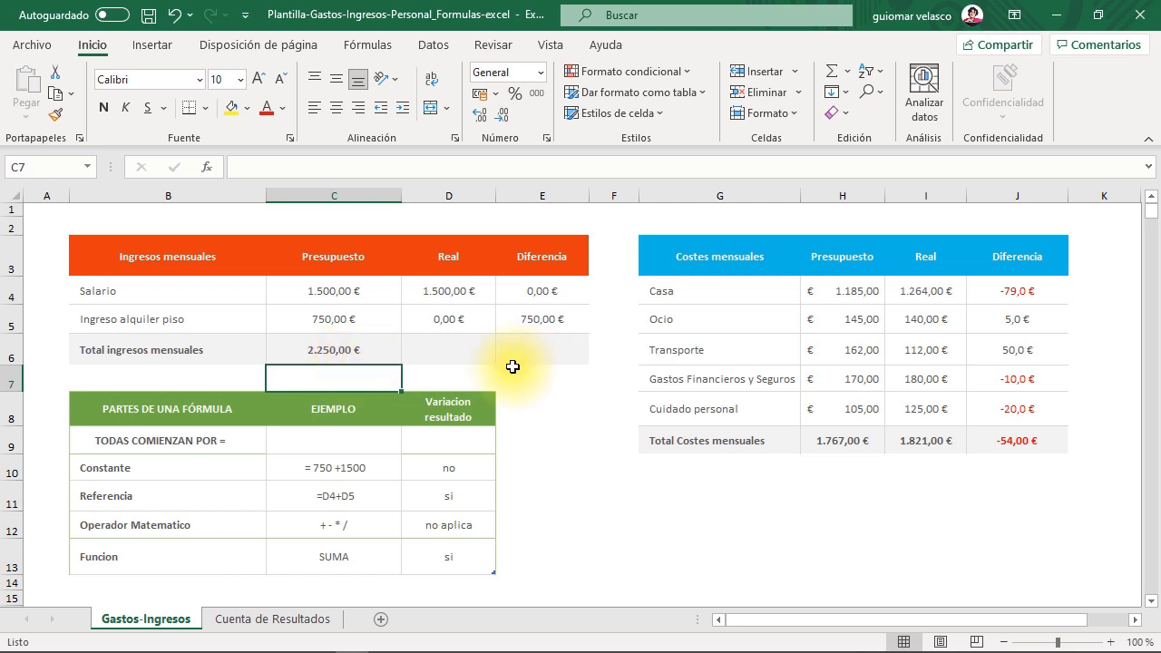
Enter the reference-based formula =D4+D5 in D6 for the Real total of monthly income
left_click(448, 359)
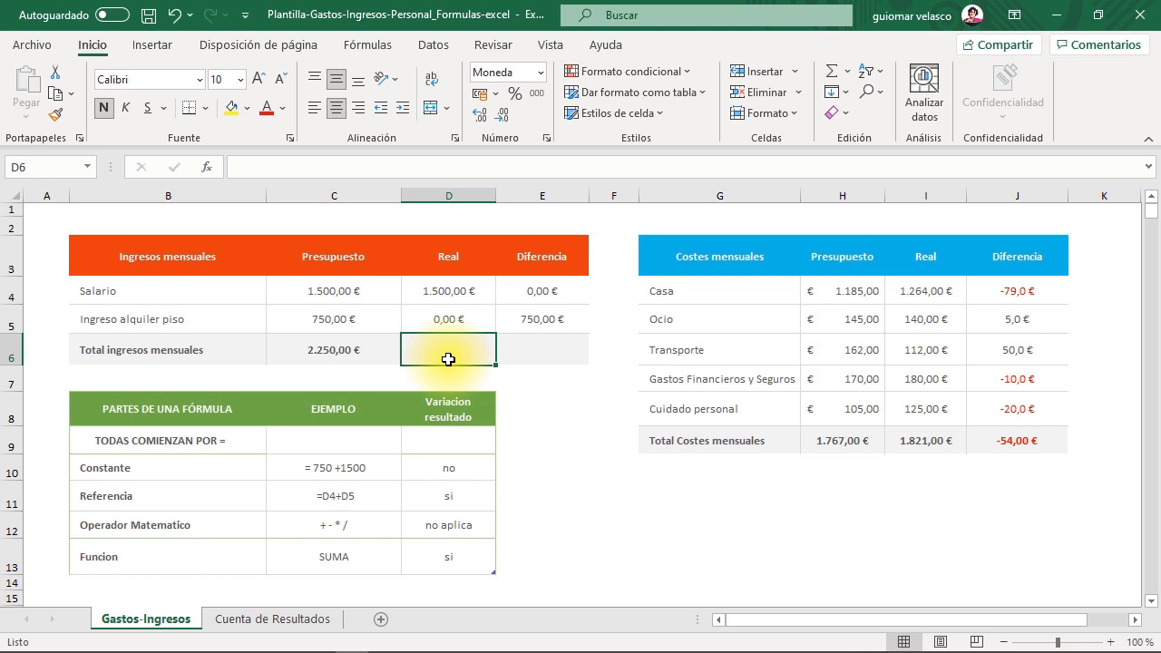
double_click(448, 359)
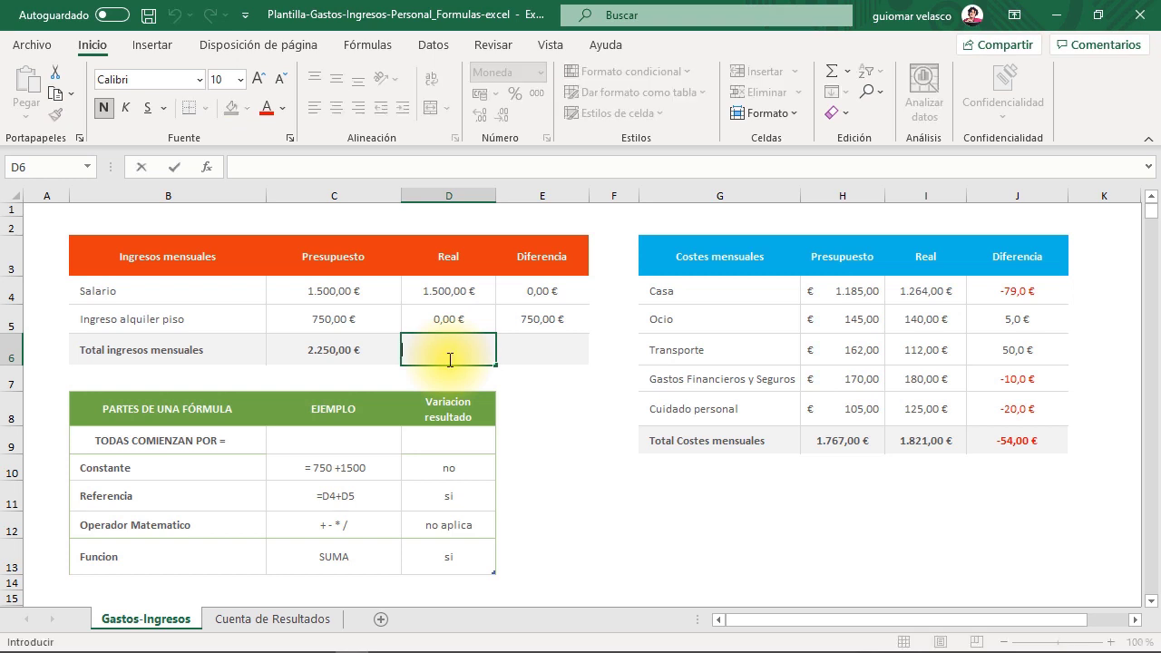
type("=")
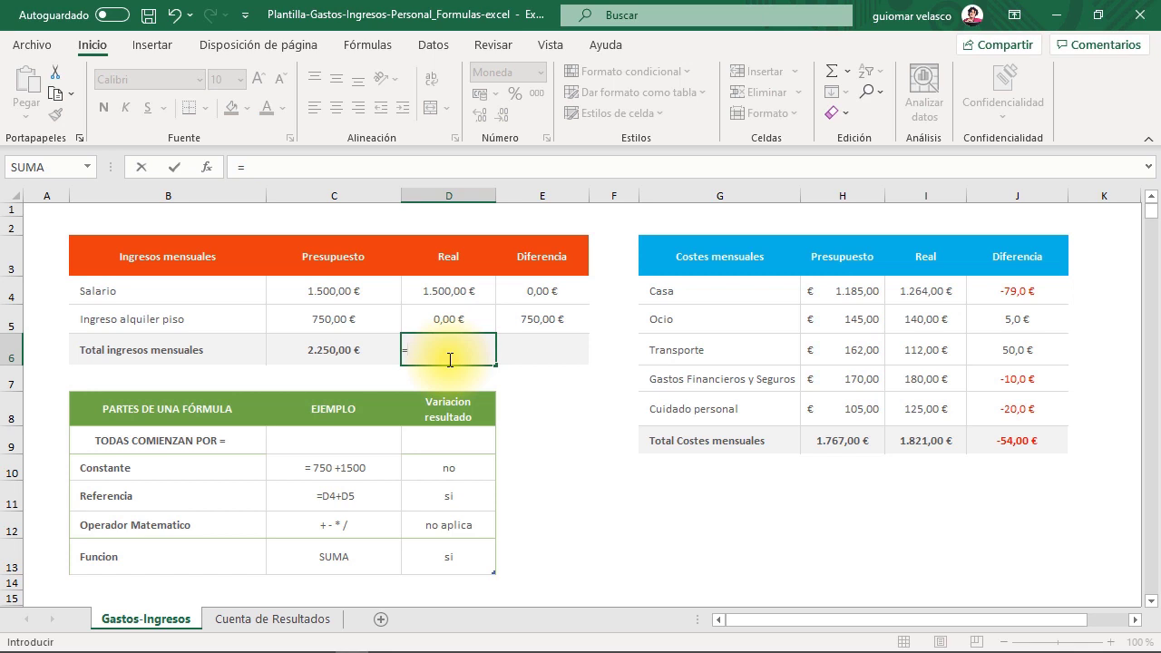
type("D5")
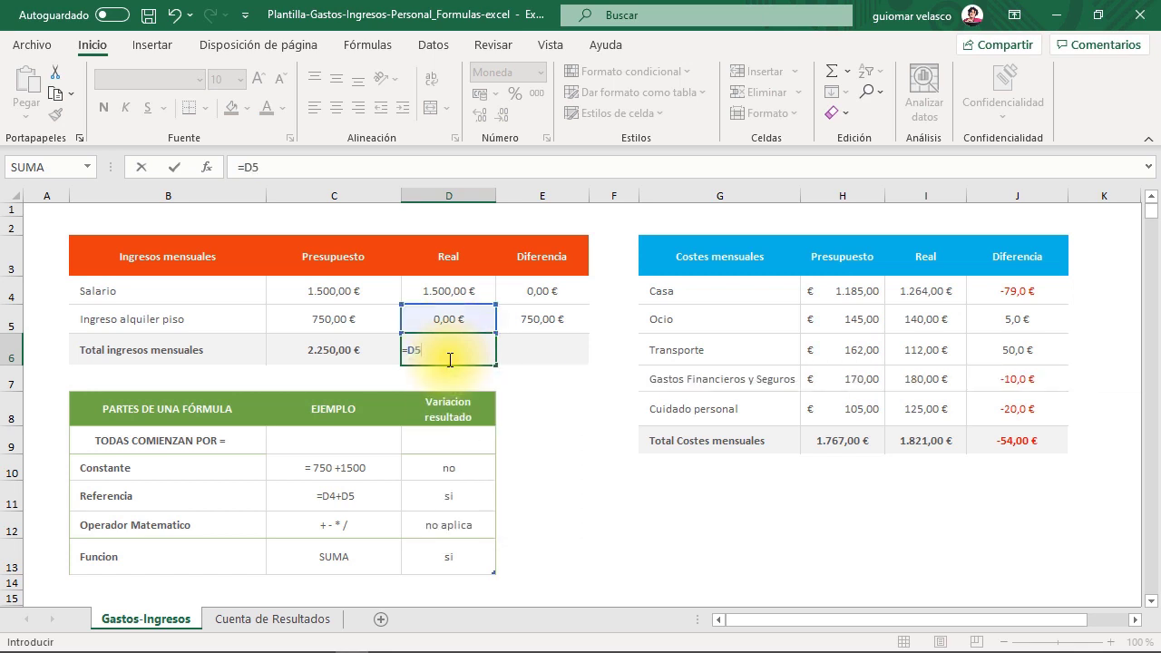
key("BackSpace")
type("4+D5")
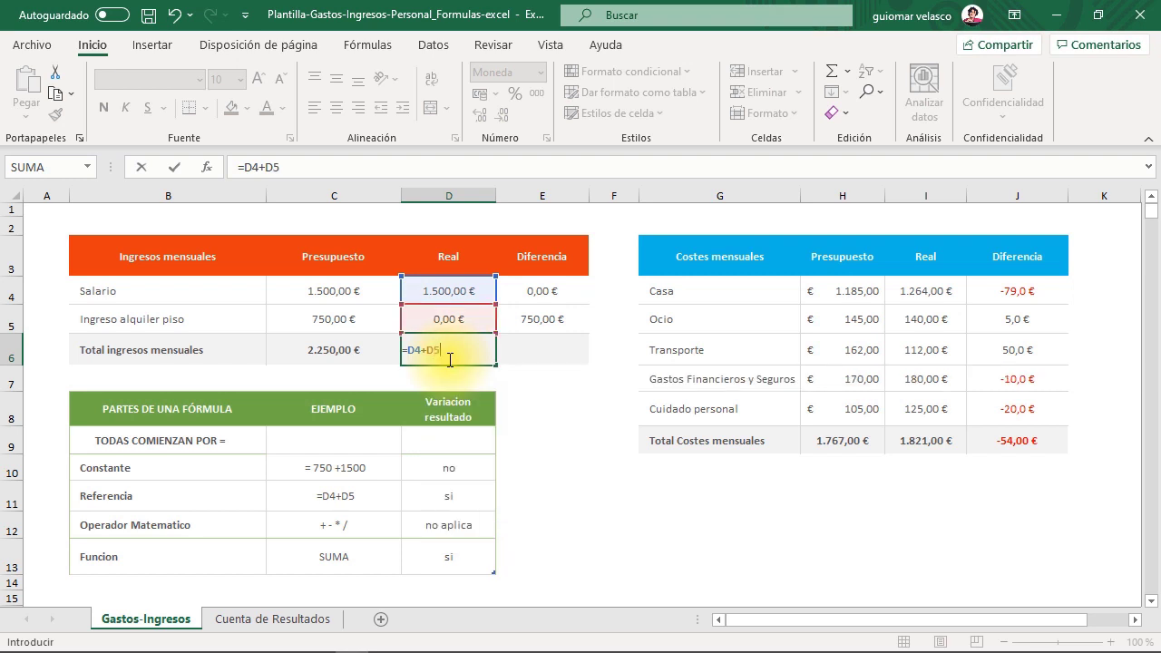
key("ctrl+Return")
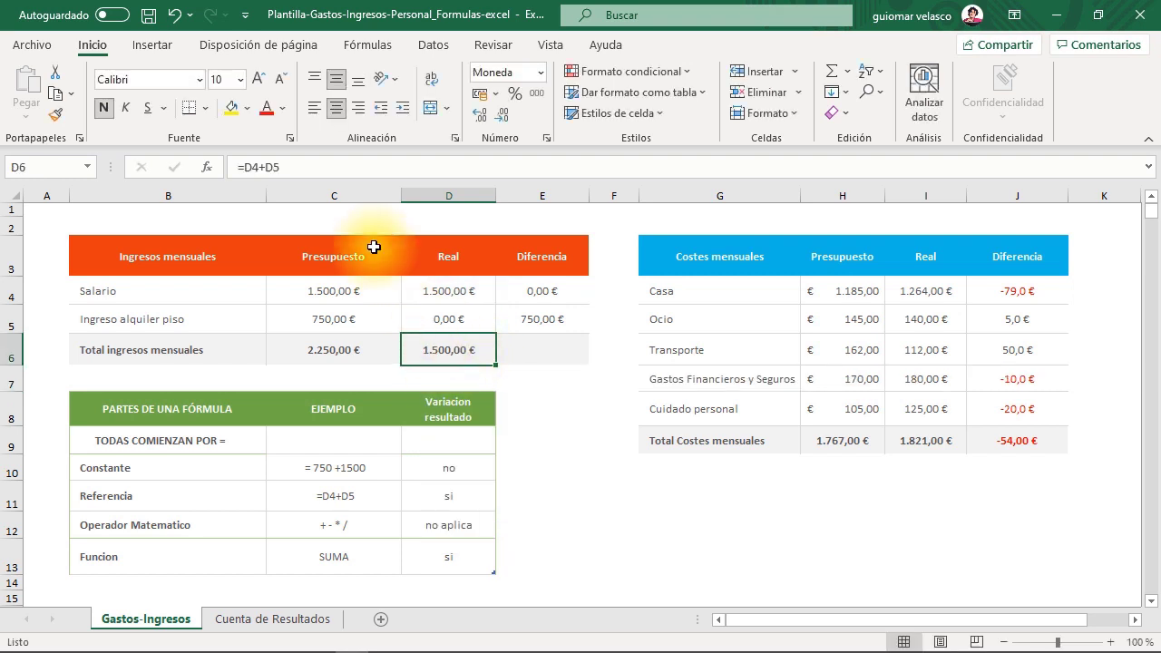
left_click(538, 439)
Rebuild the D6 formula after its equals sign by picking cells D4 and D5 from the sheet, joined with a plus operator
left_click(448, 348)
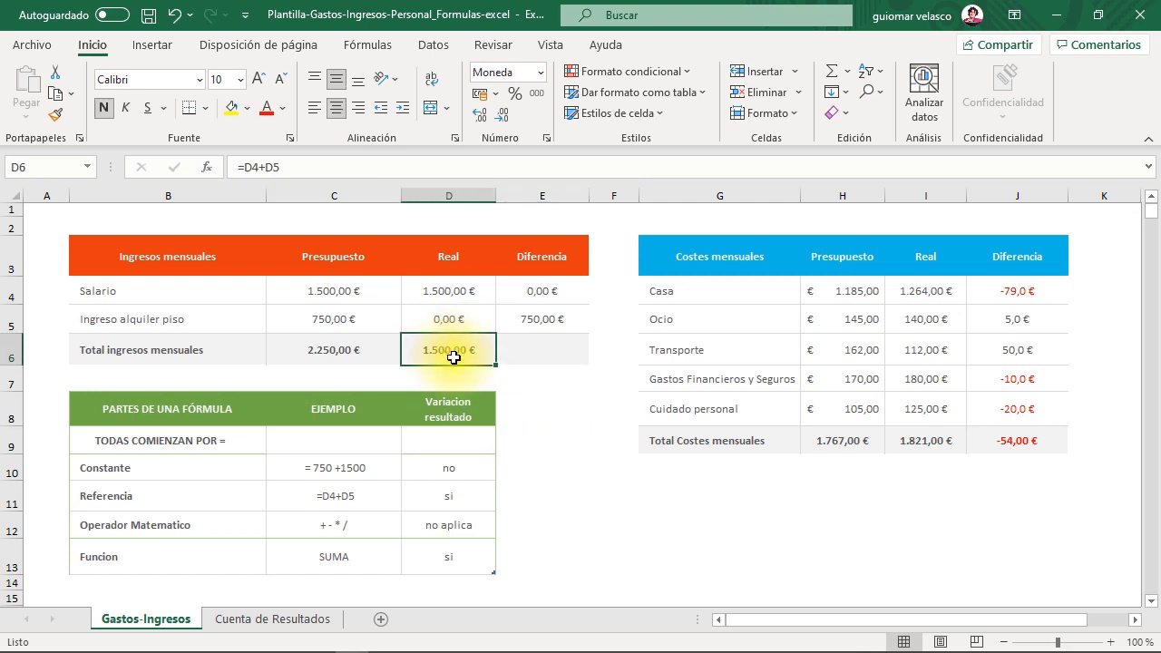
double_click(437, 349)
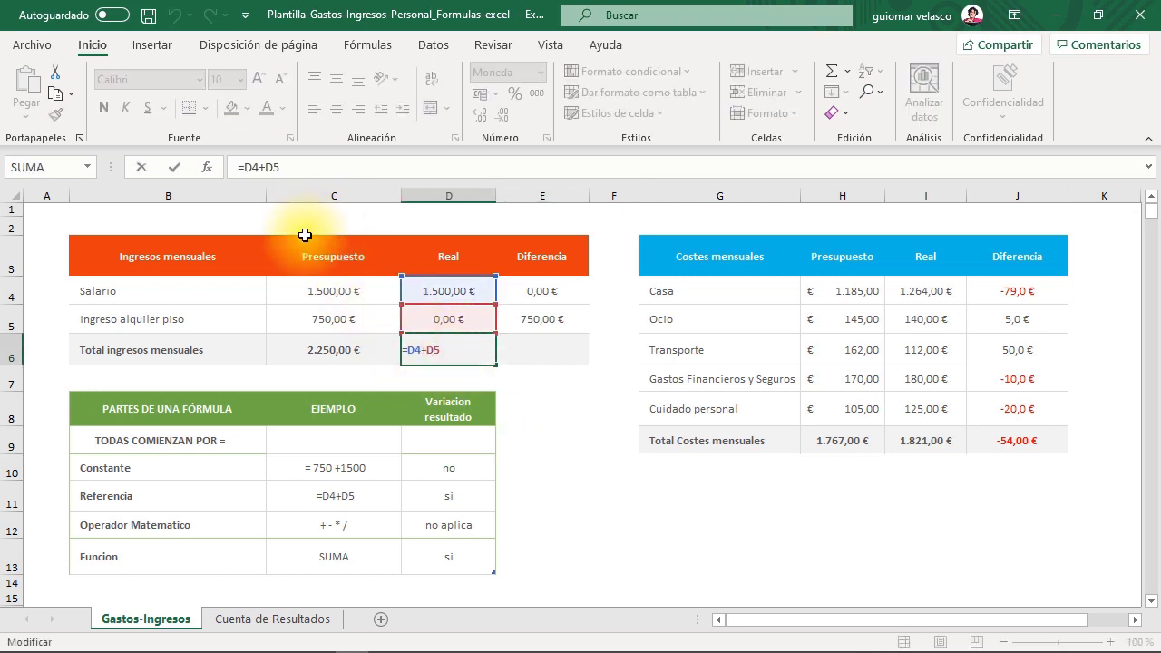
left_click_drag(246, 169, 345, 161)
key("BackSpace")
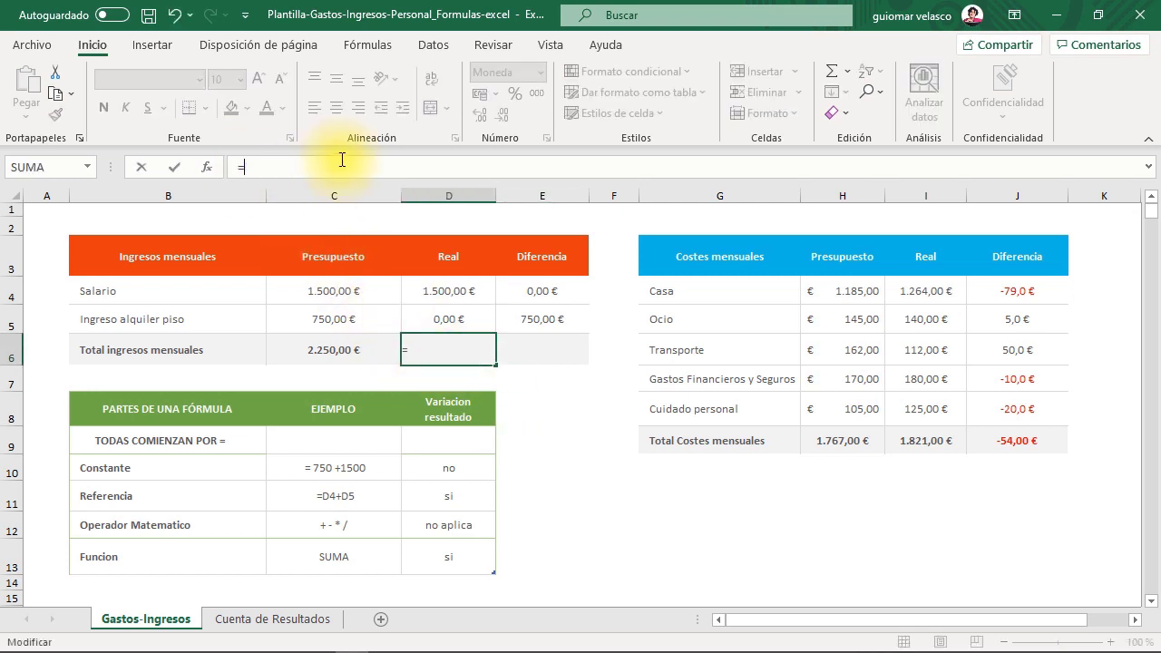
left_click(467, 295)
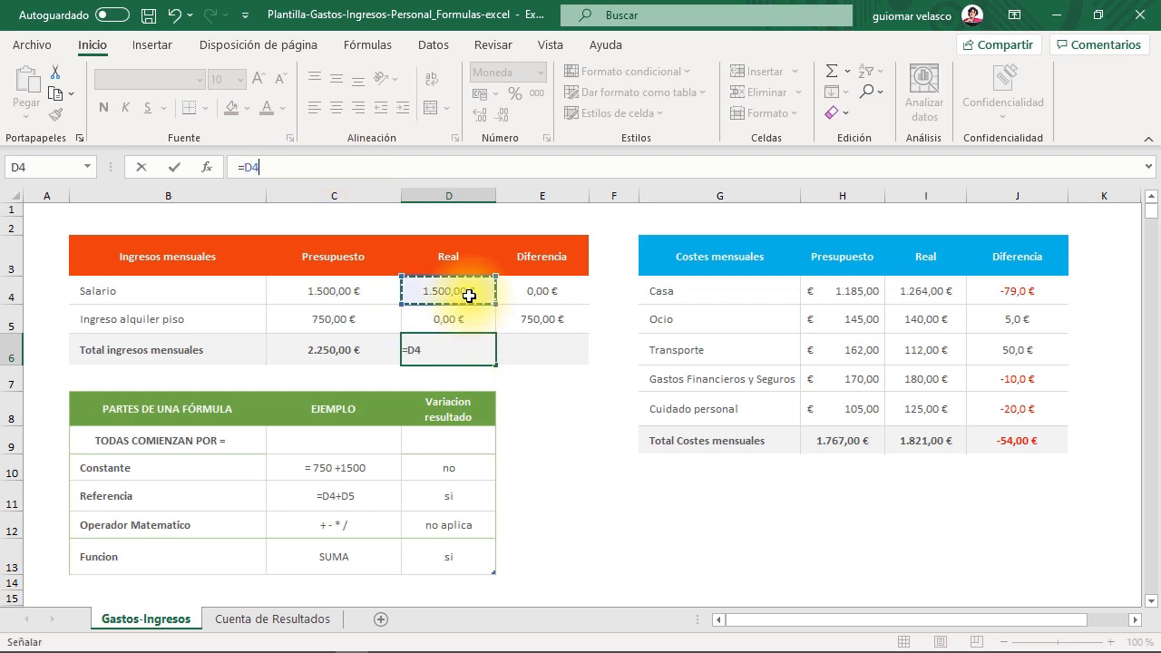
type("+")
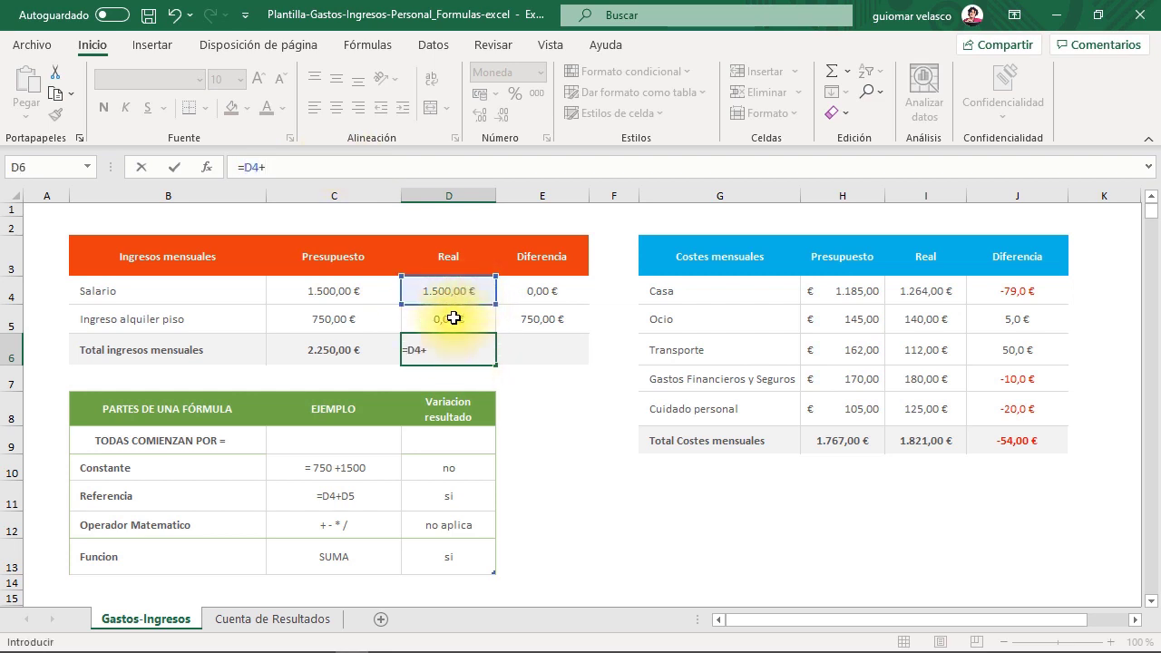
left_click(453, 319)
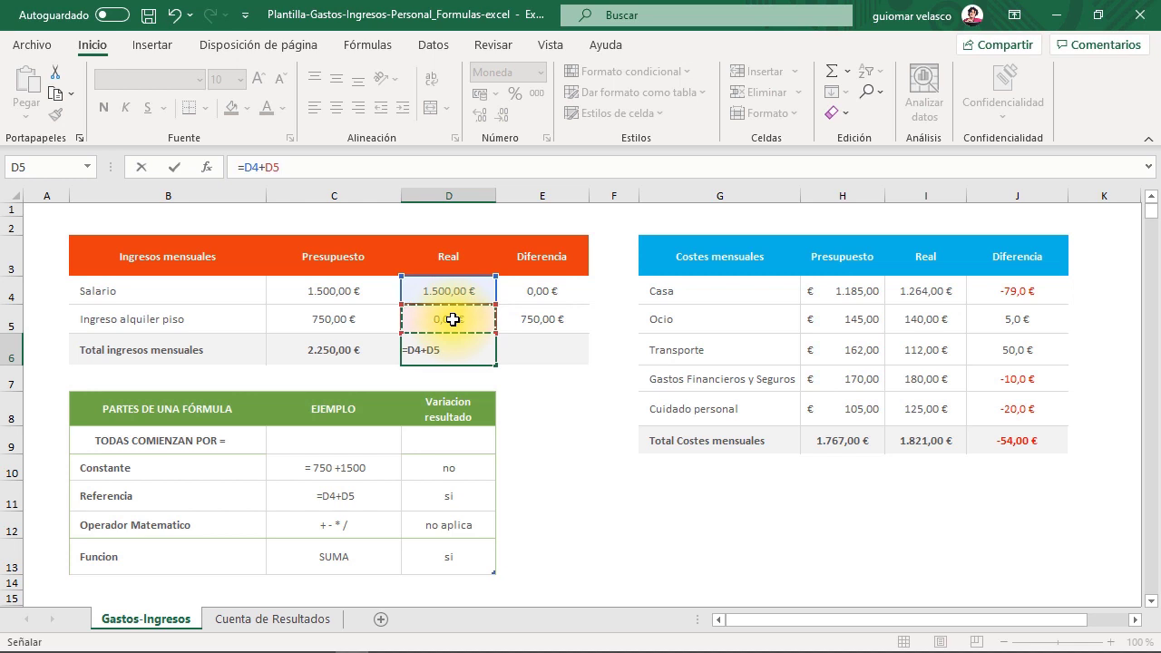
key("Return")
left_click(458, 354)
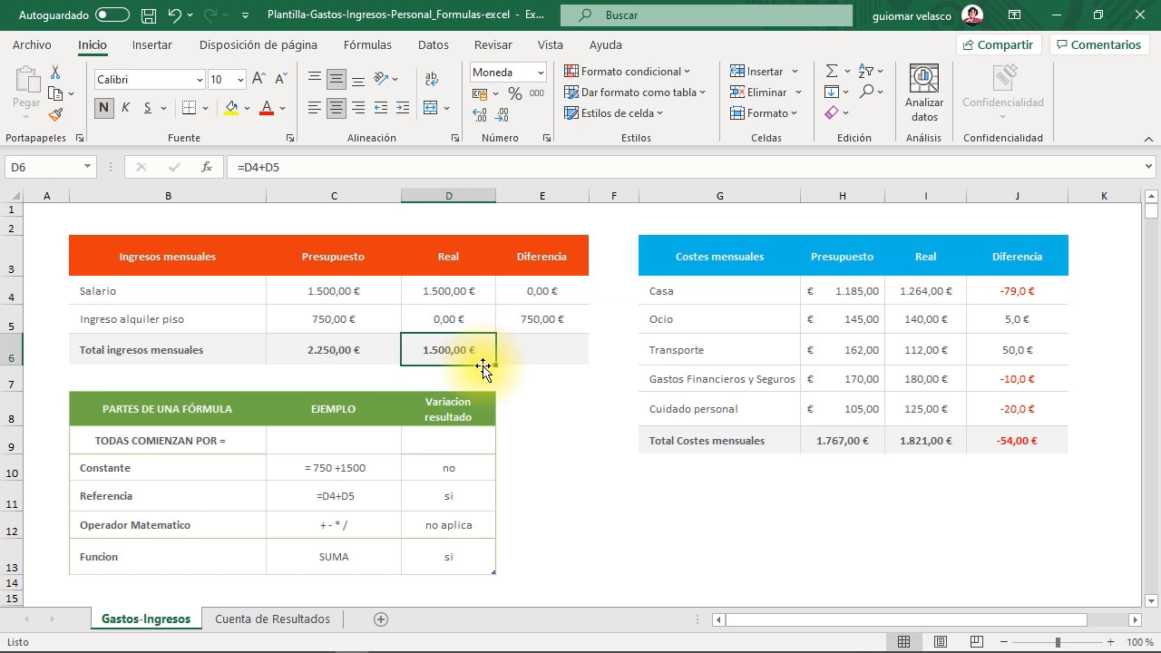
Total the Diferencia column in E6 with the SUMA function over E4:E5
left_click(562, 346)
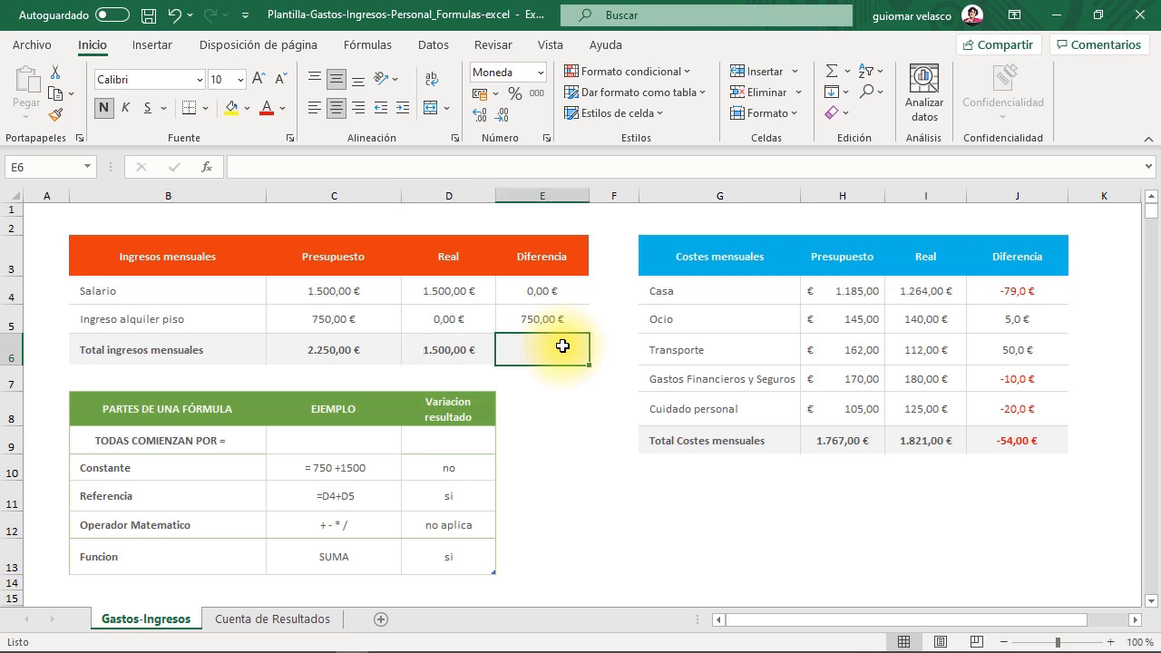
left_click_drag(552, 292, 552, 322)
left_click(549, 344)
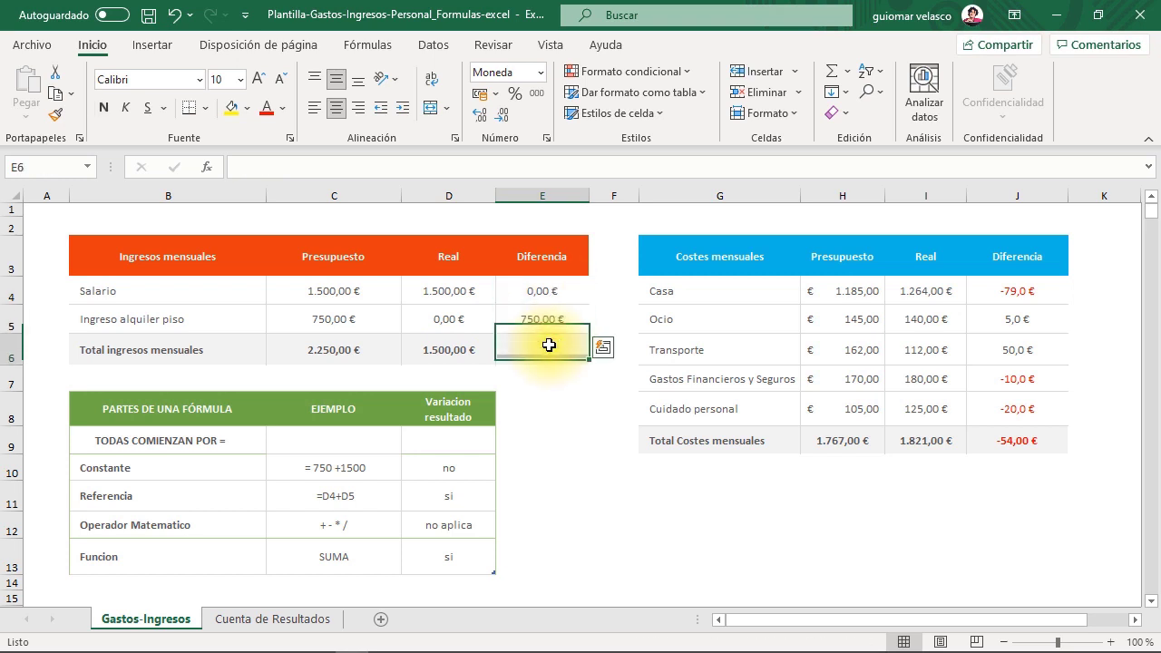
double_click(548, 345)
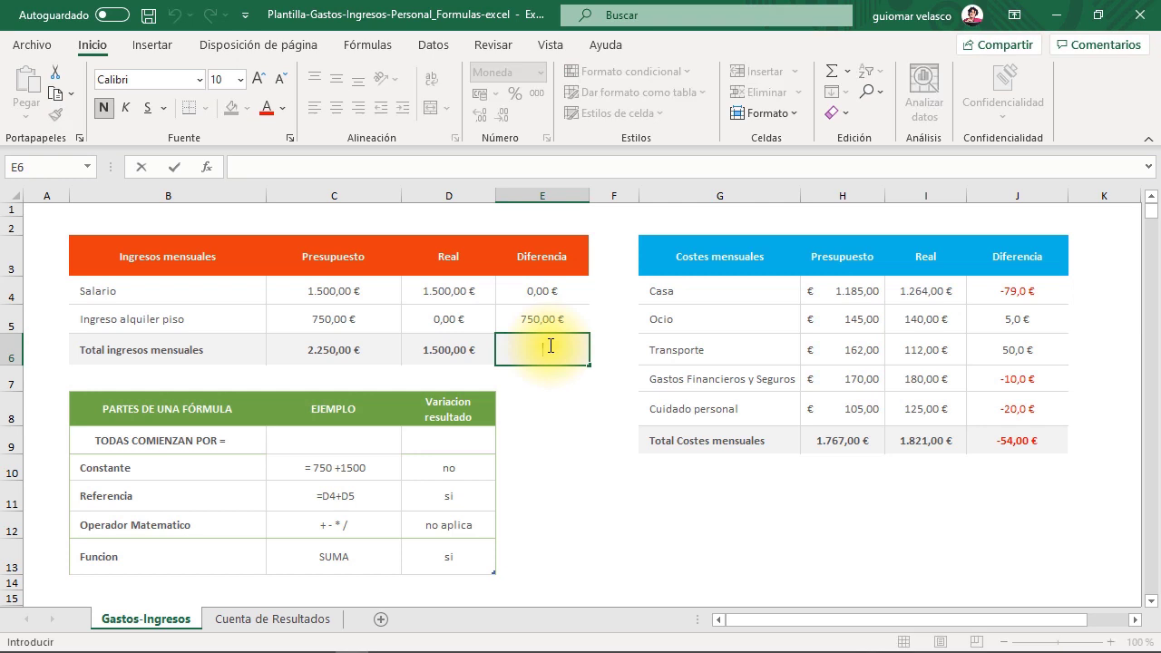
type("=SUMA")
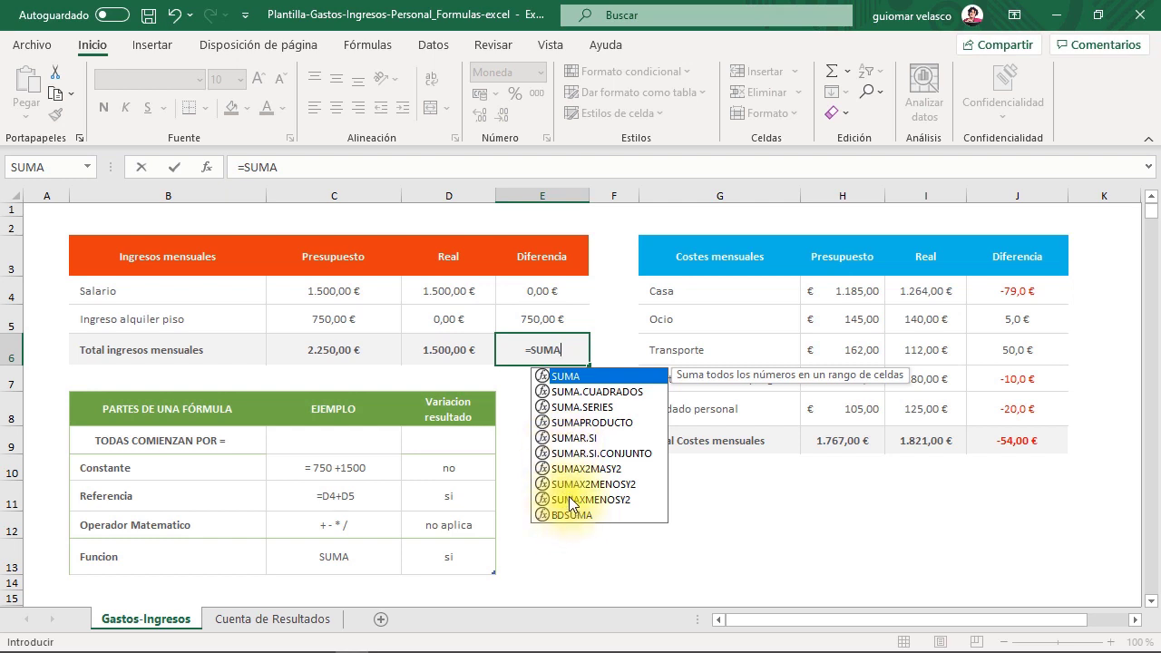
double_click(573, 385)
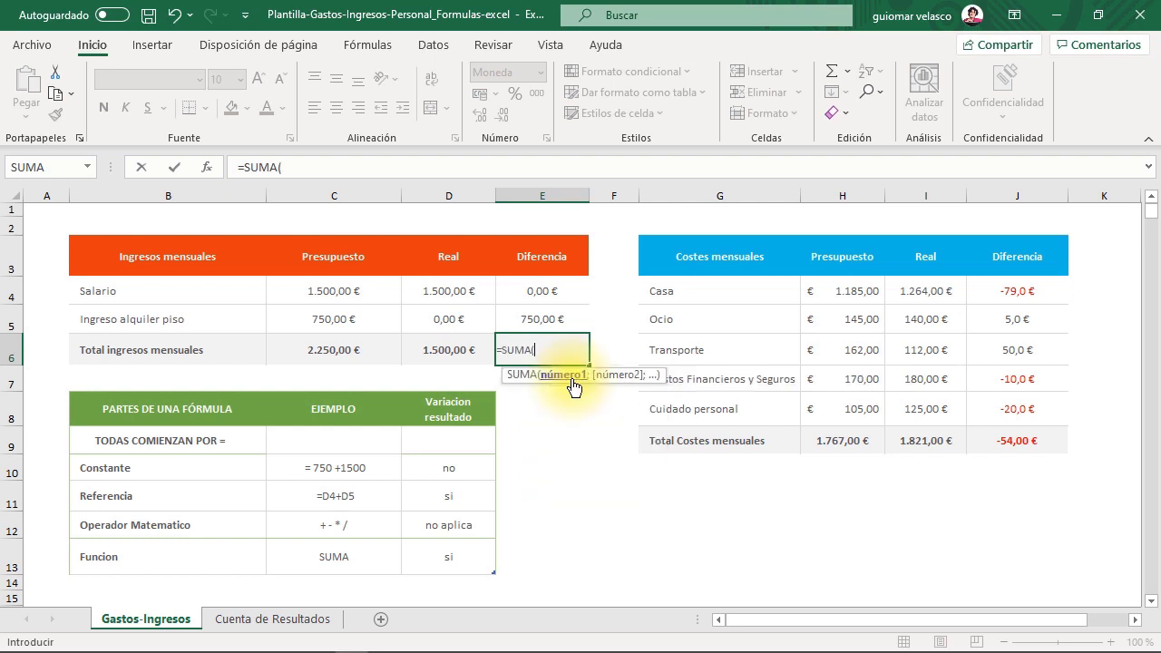
left_click_drag(563, 300, 564, 315)
key("Return")
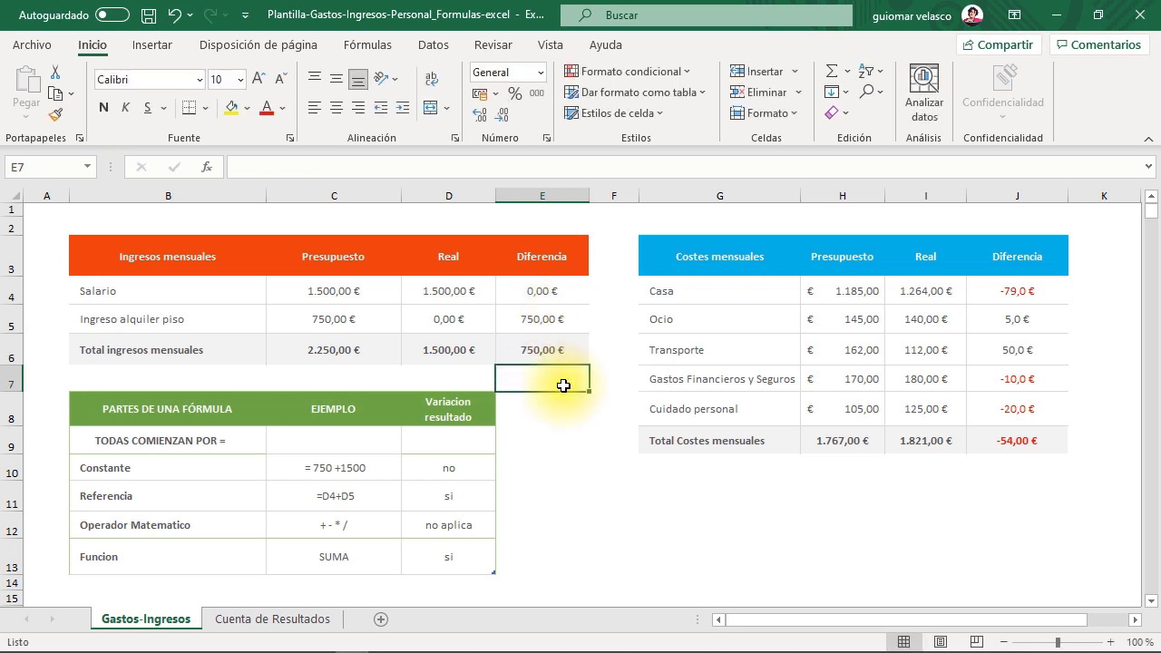
left_click(566, 353)
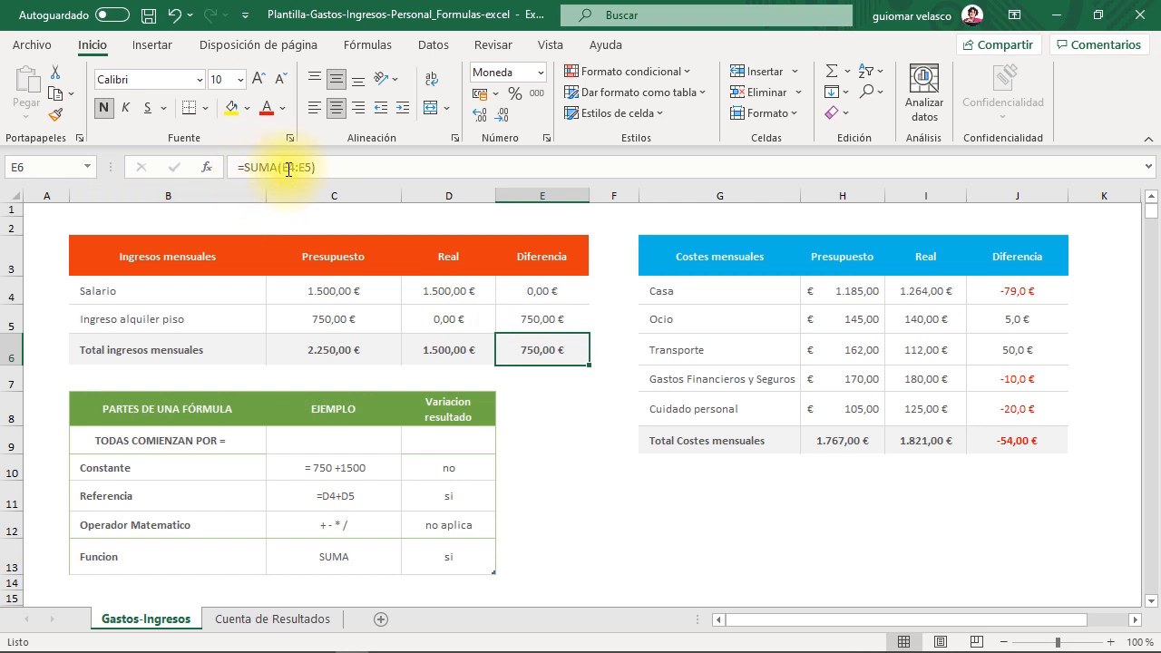
left_click(583, 401)
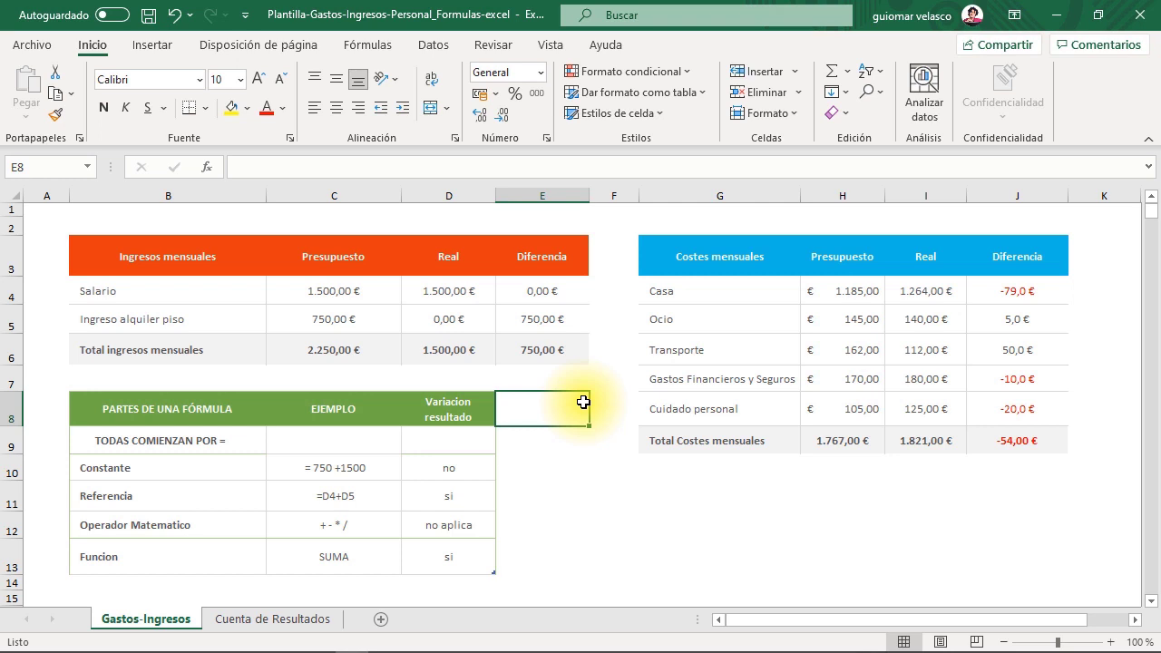
Review the SUMA function arguments of E6 with Insertar función and accept them as they are
left_click(365, 49)
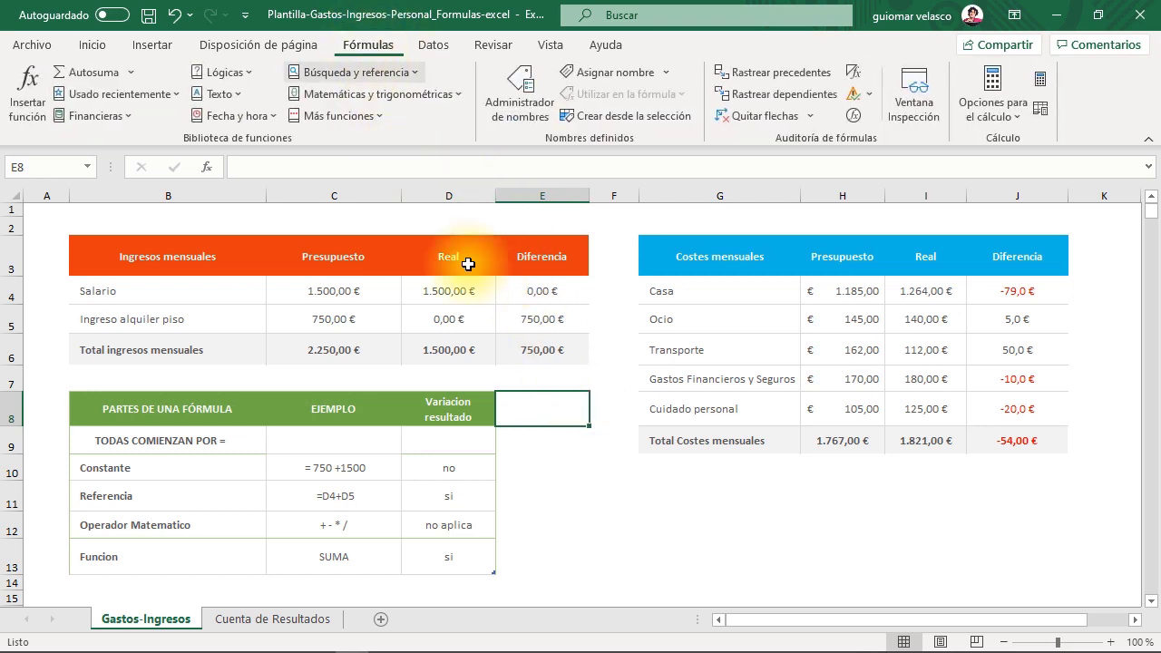
left_click(533, 343)
left_click(38, 100)
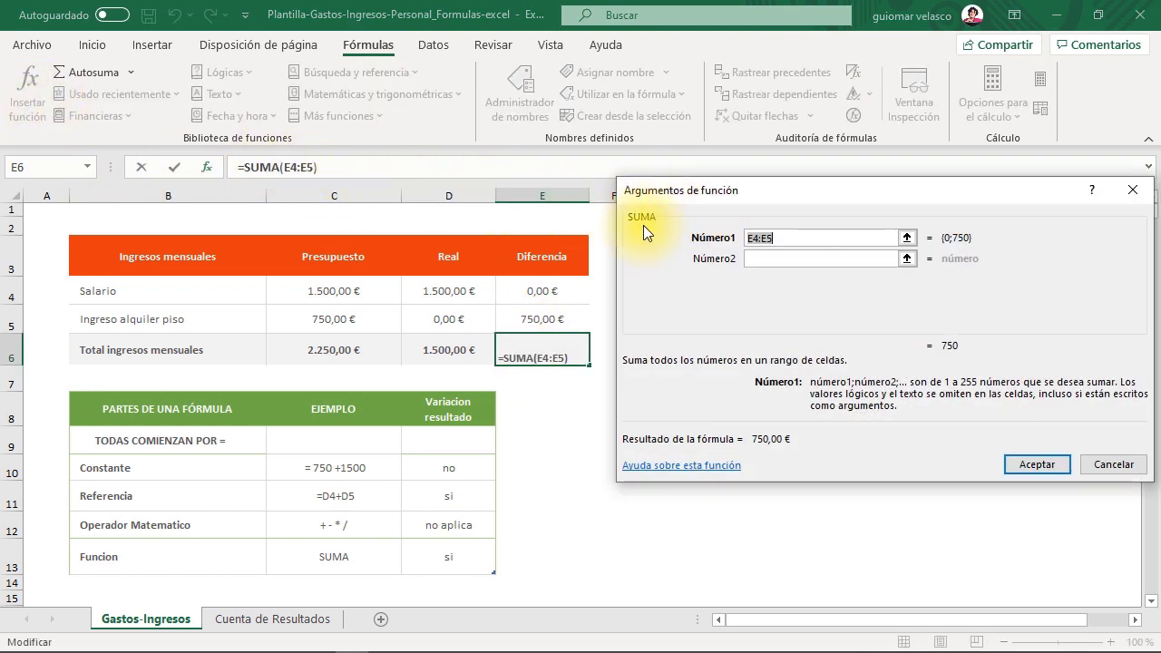
left_click(1032, 464)
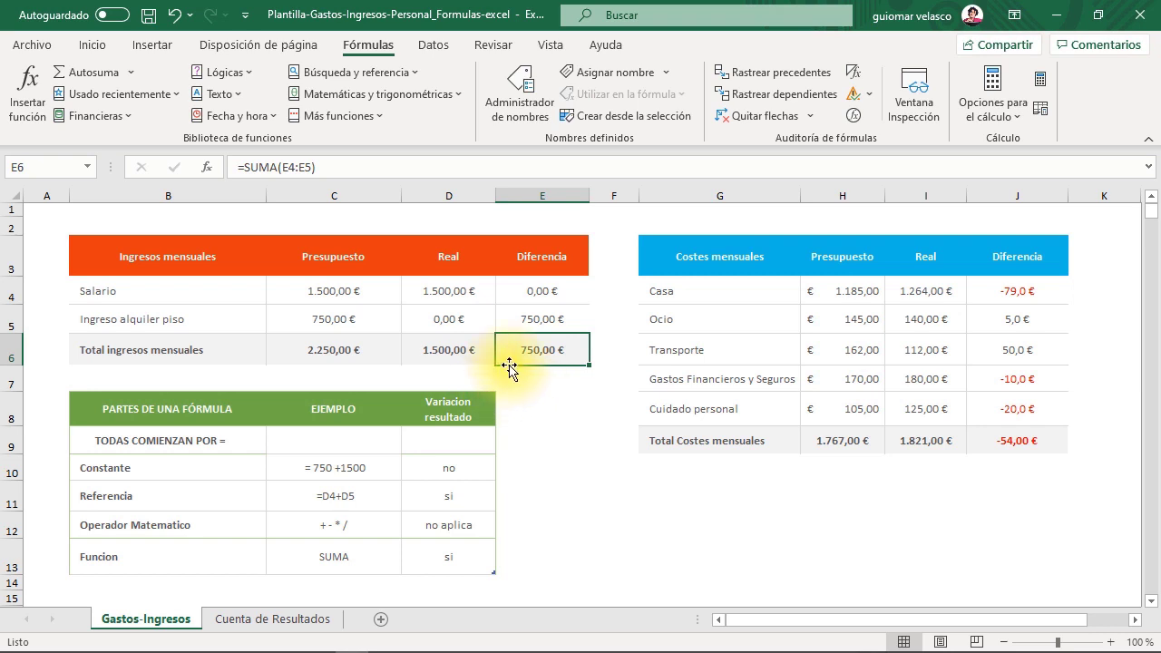
Reapply the SUMA formula over E4:E5 in E6 with the AutoSum Suma option
left_click(92, 46)
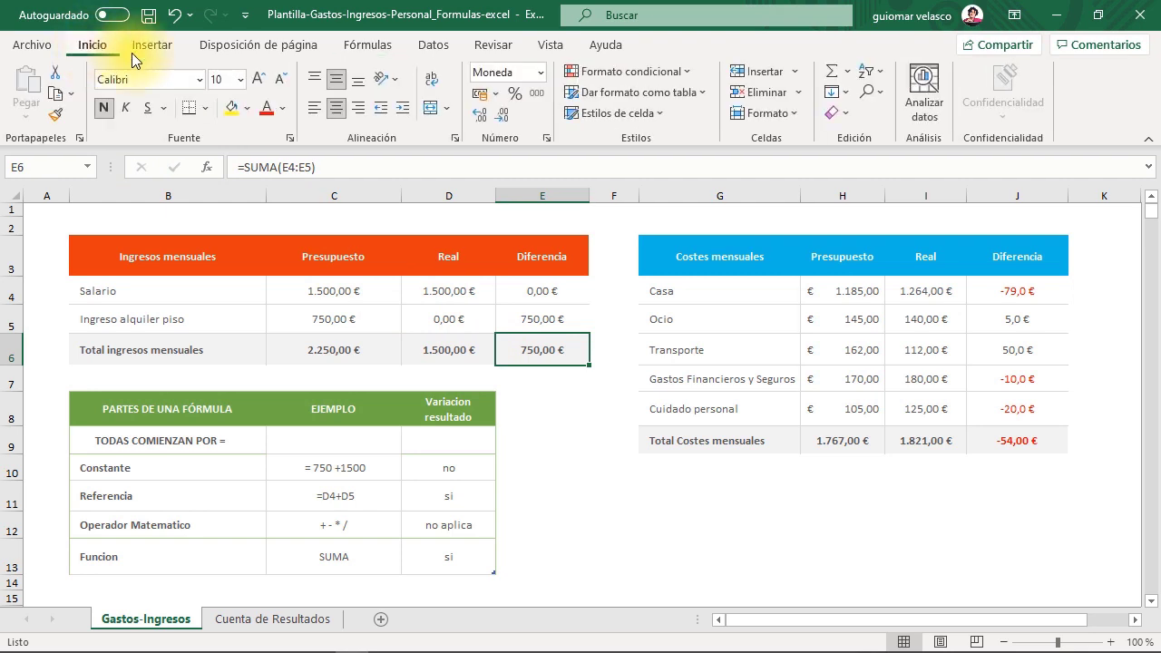
left_click(849, 72)
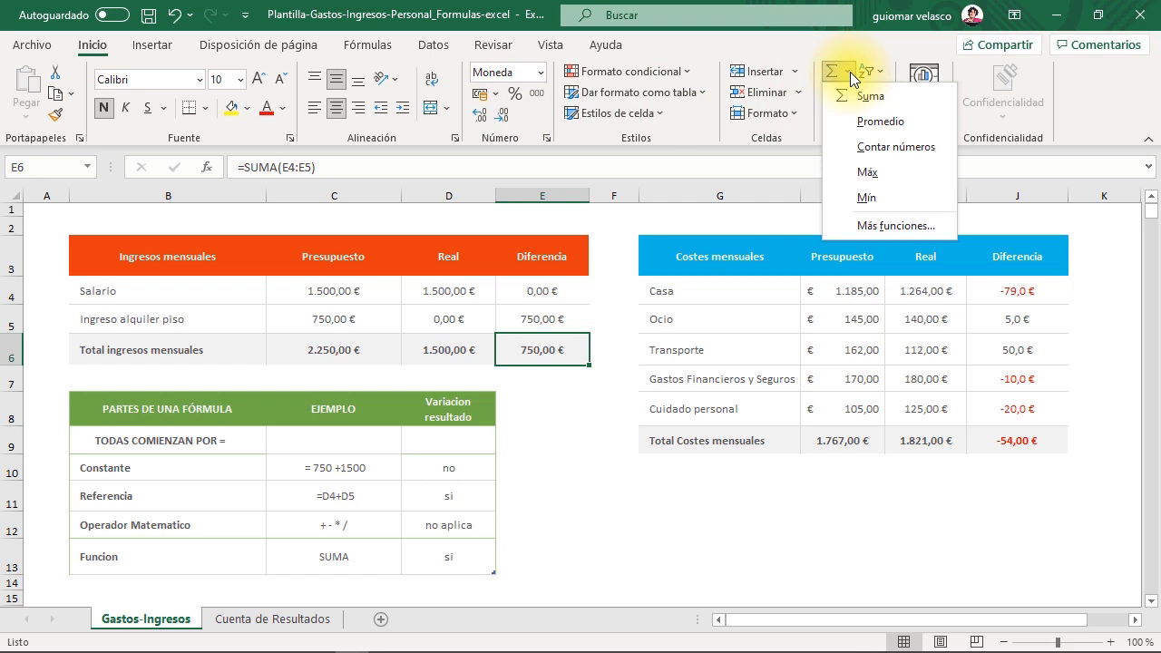
left_click(895, 98)
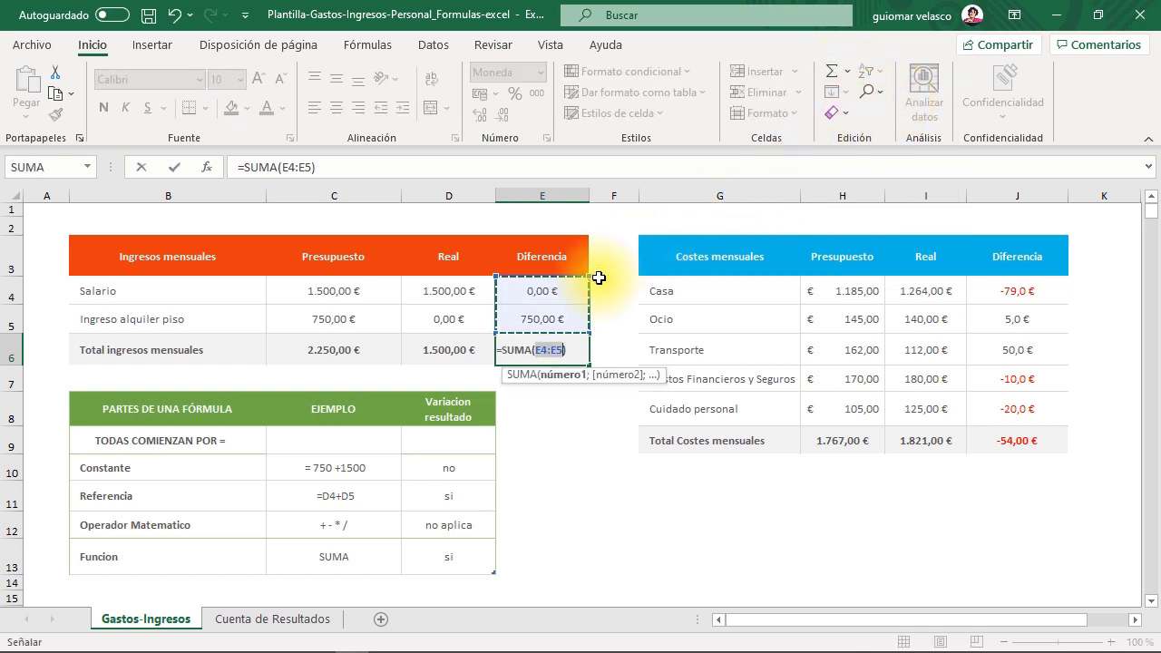
key("Return")
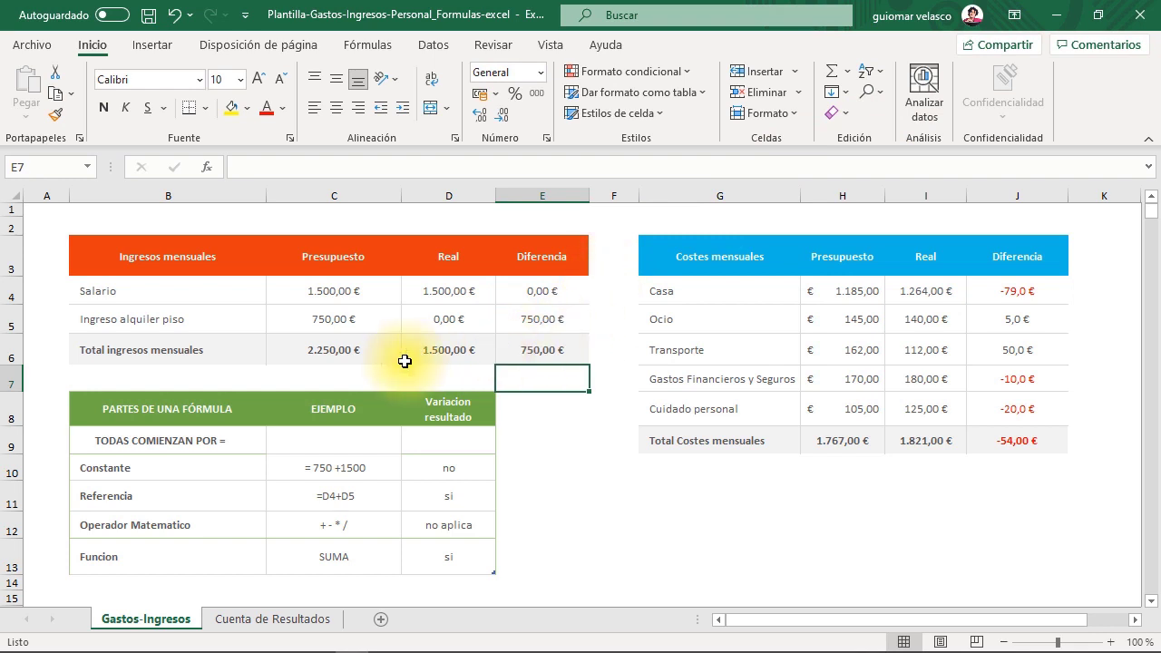
Compare the constant, reference and function formulas of the income totals in C6, D6 and E6
left_click(366, 356)
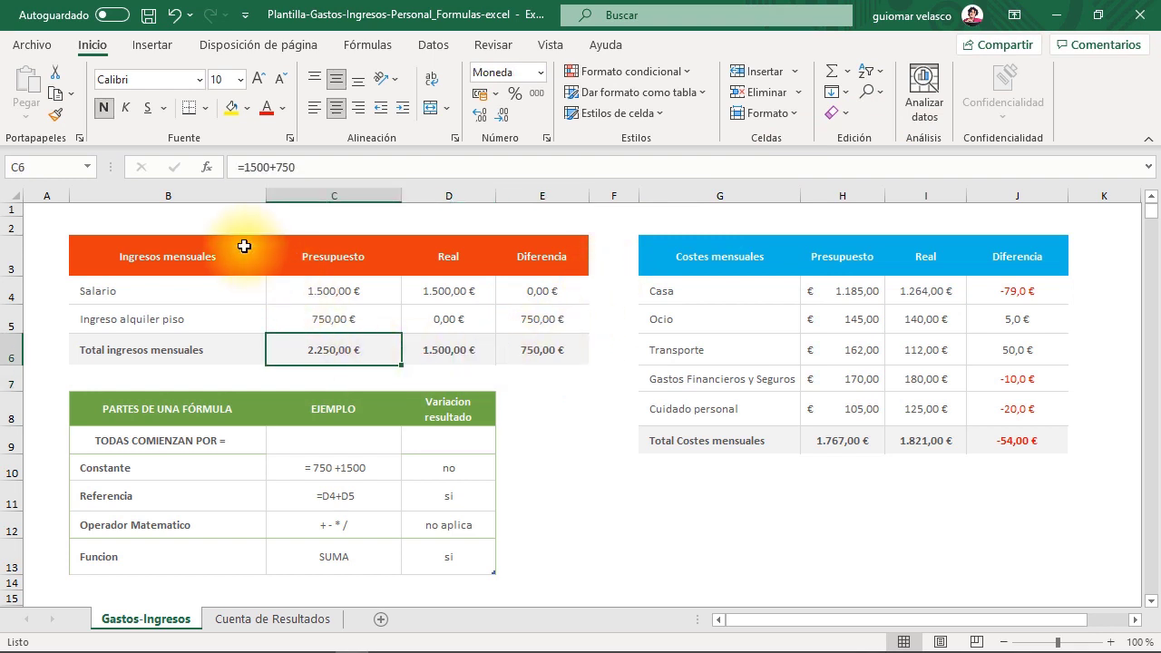
left_click(451, 348)
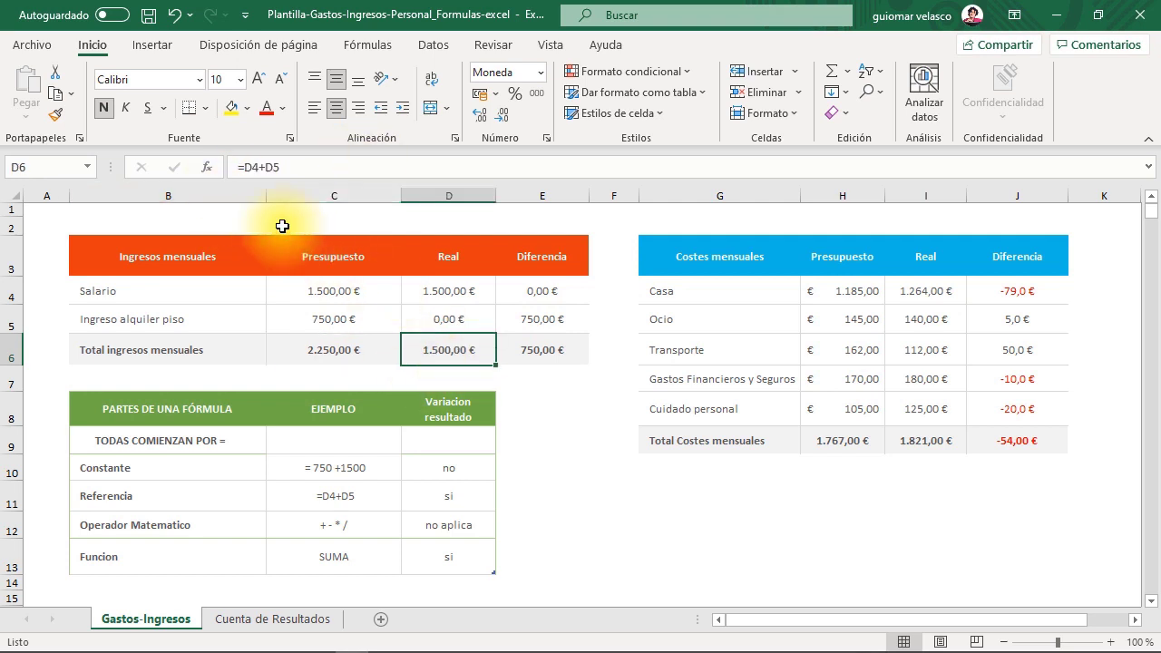
left_click(518, 344)
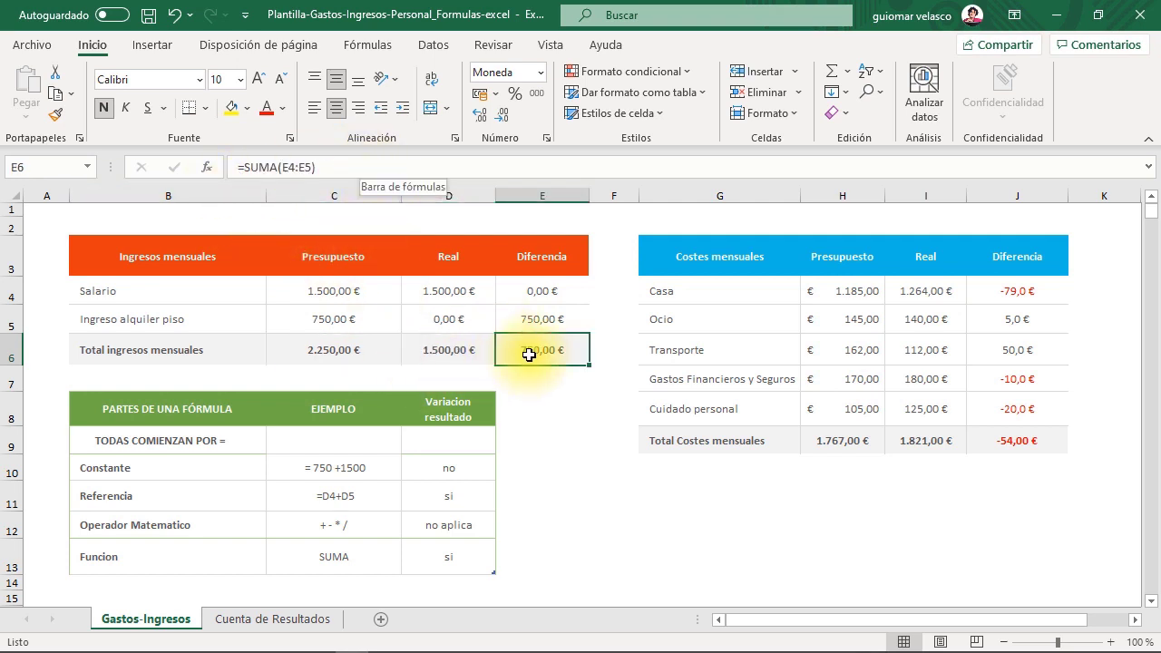
left_click(574, 419)
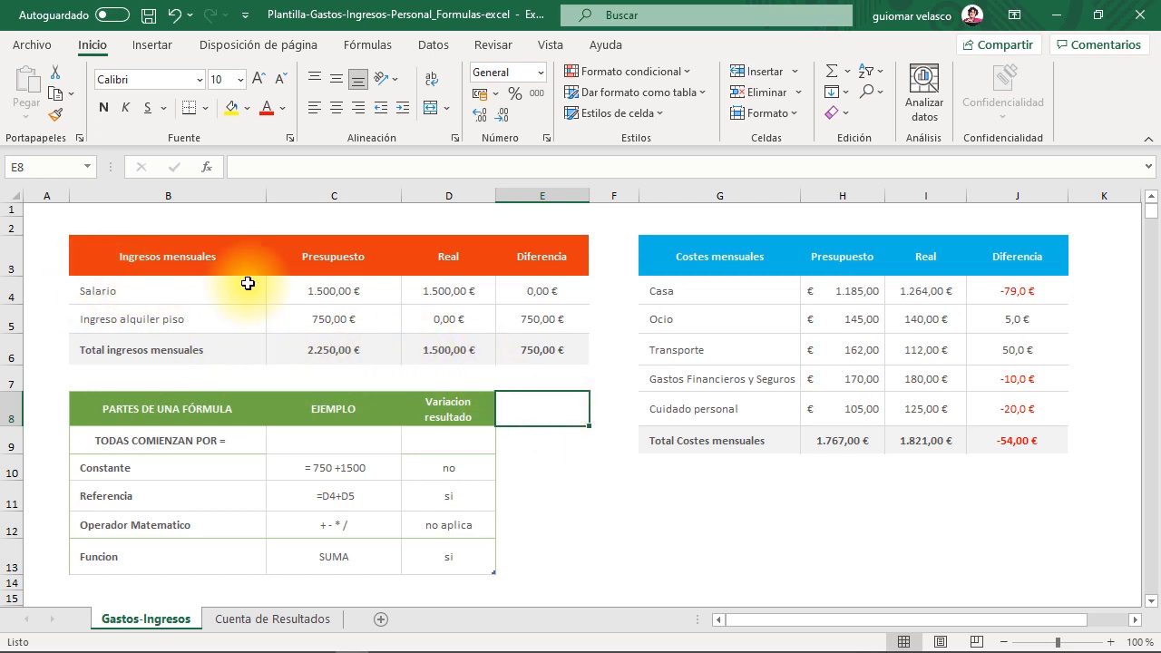
Set the Presupuesto value of Salario in C4 to 1000
left_click(357, 289)
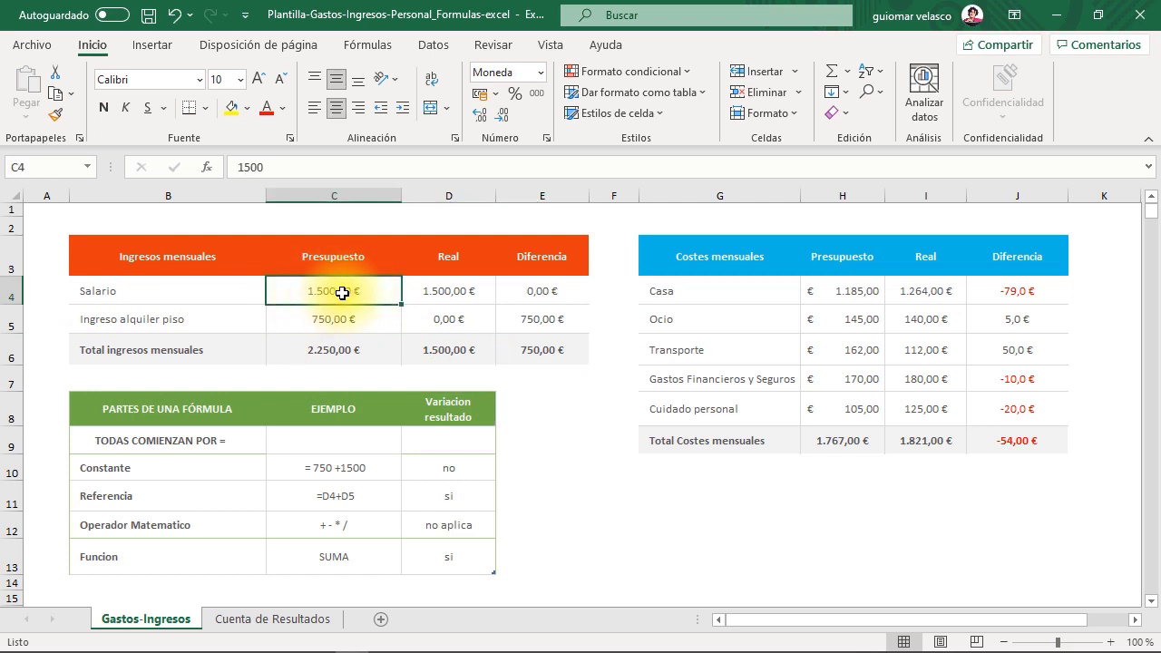
double_click(342, 292)
left_click_drag(363, 290, 228, 287)
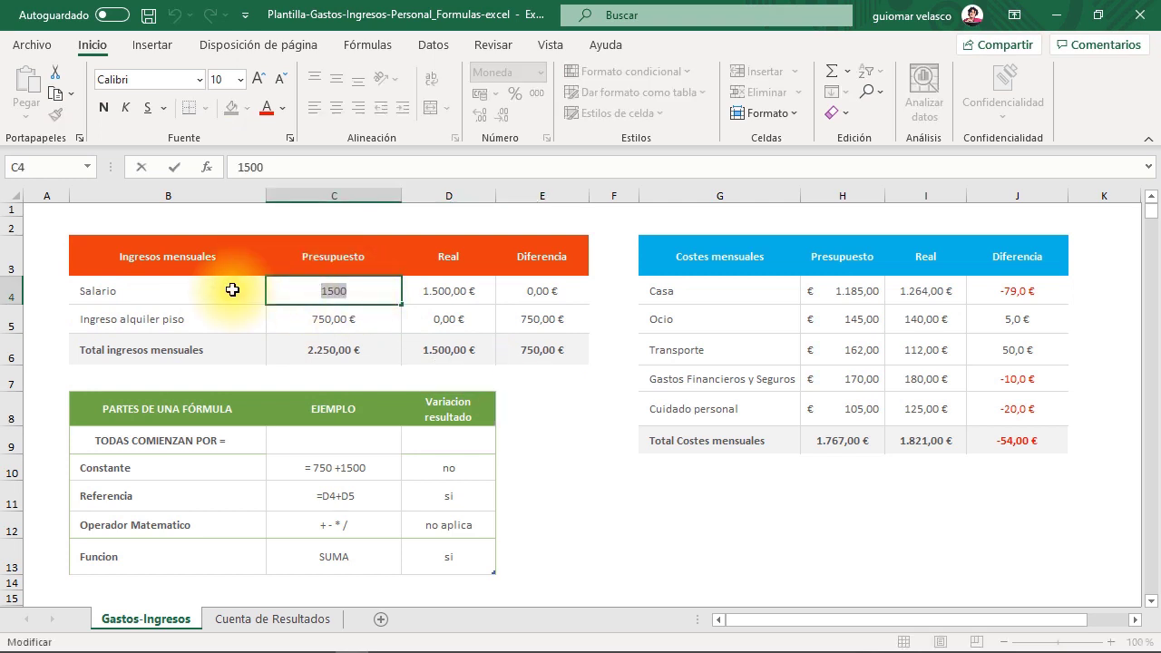
type("1000")
key("Return")
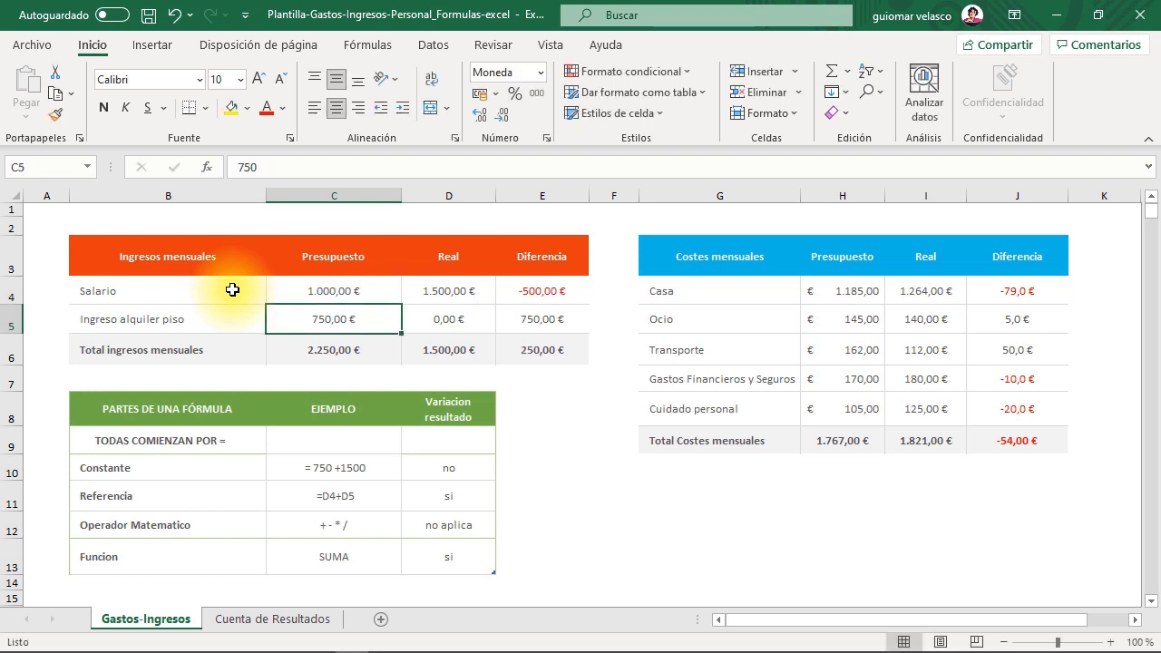
Inspect the constants in the Presupuesto total formula of C6 and leave the formula as it is
left_click(361, 353)
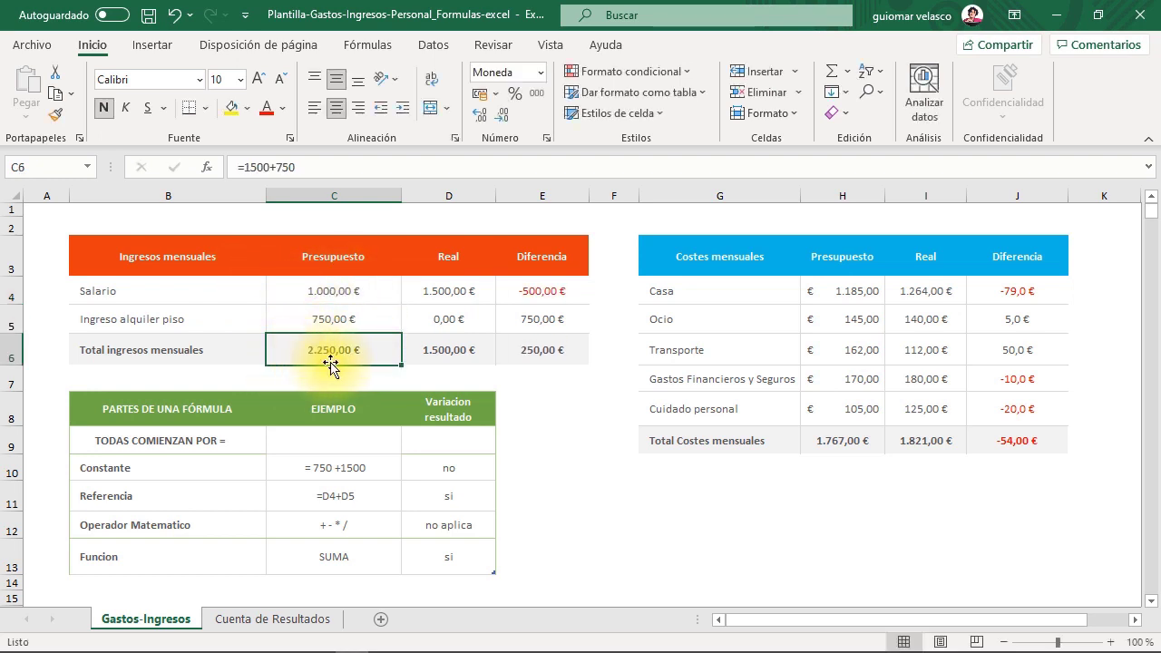
left_click(253, 168)
double_click(254, 167)
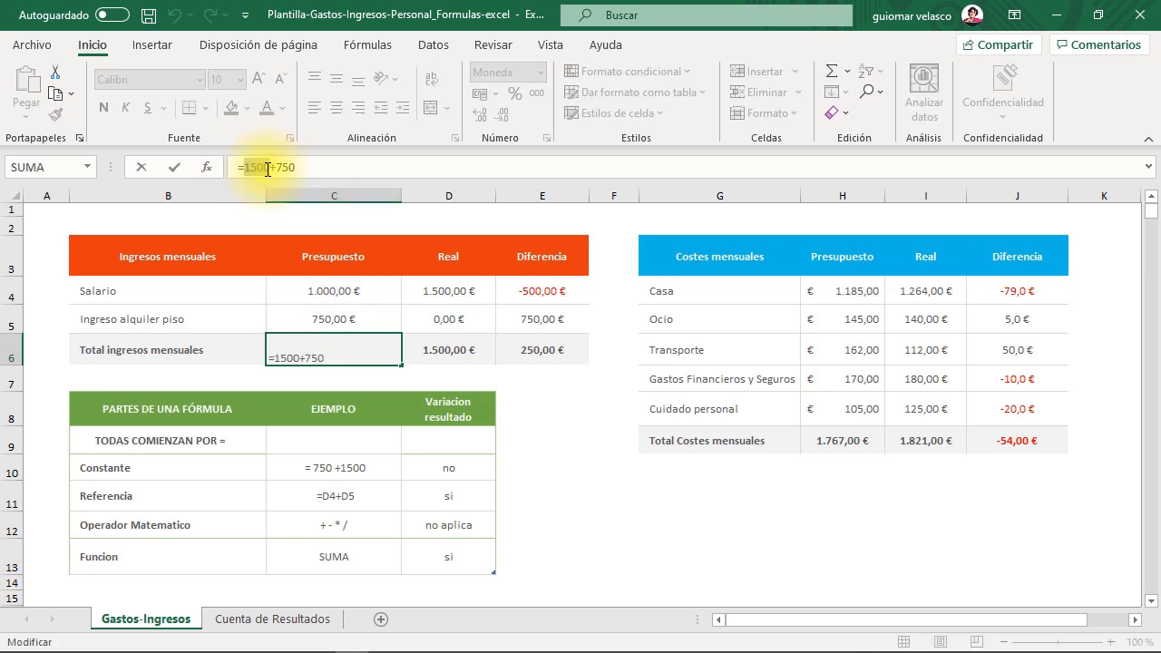
key("Return")
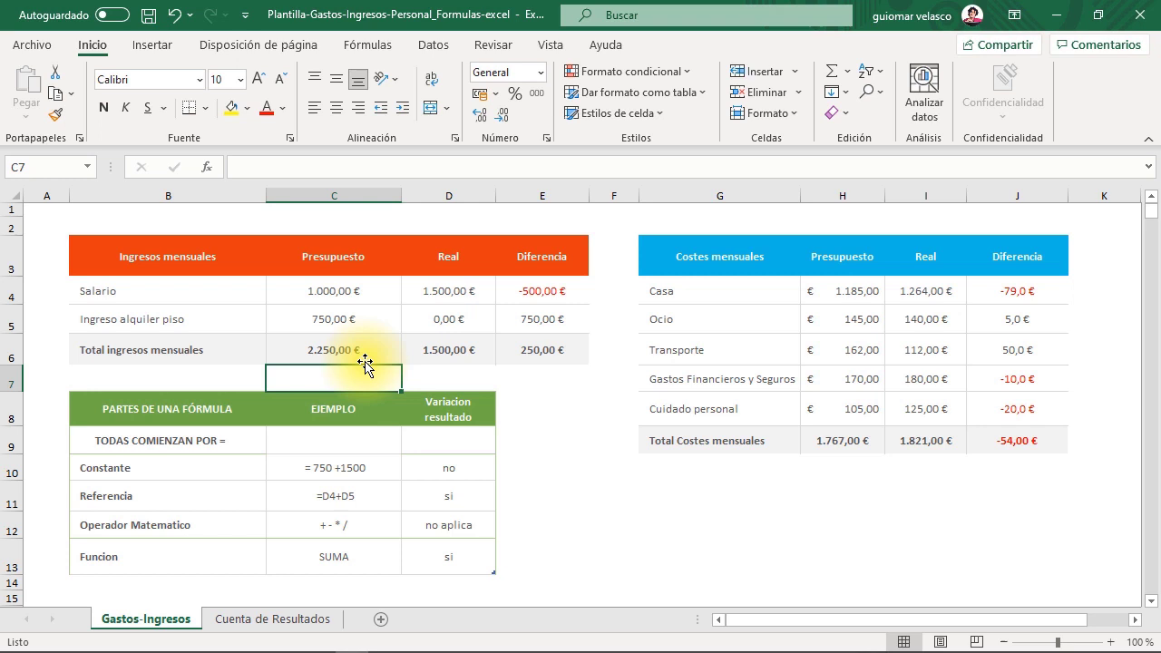
Set the Real value of Salario in D4 to 1000
left_click(451, 346)
left_click(464, 293)
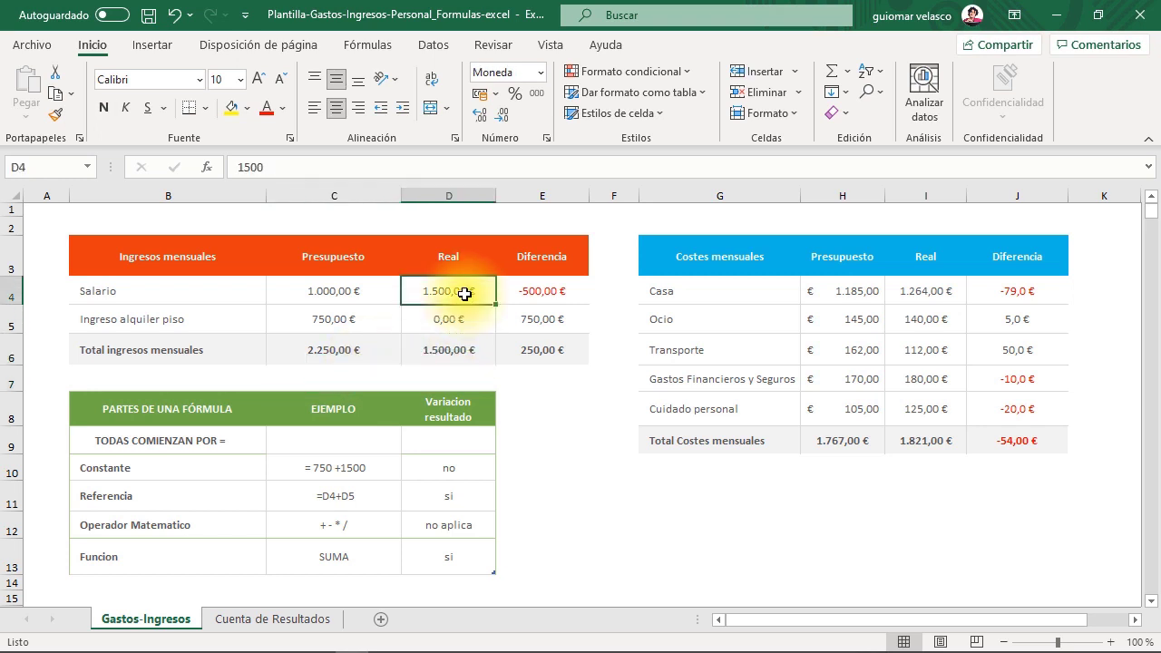
type("1.00")
type("0")
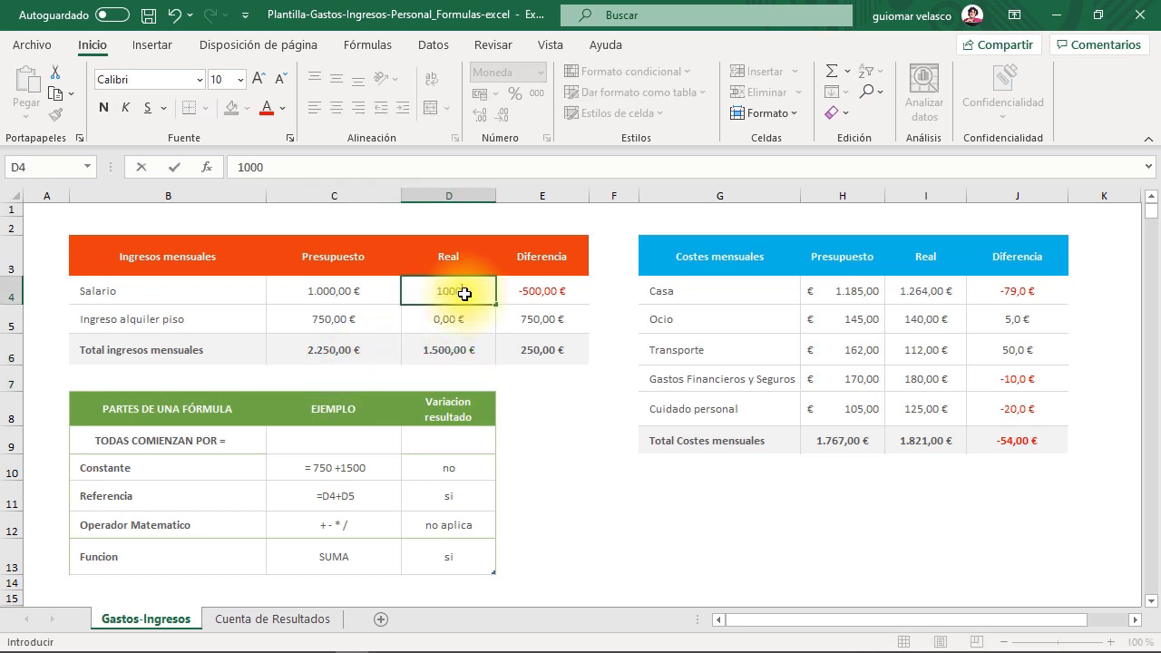
key("Return")
Inspect the cell references in the Real total formula of D6 and leave the formula as it is
left_click(455, 348)
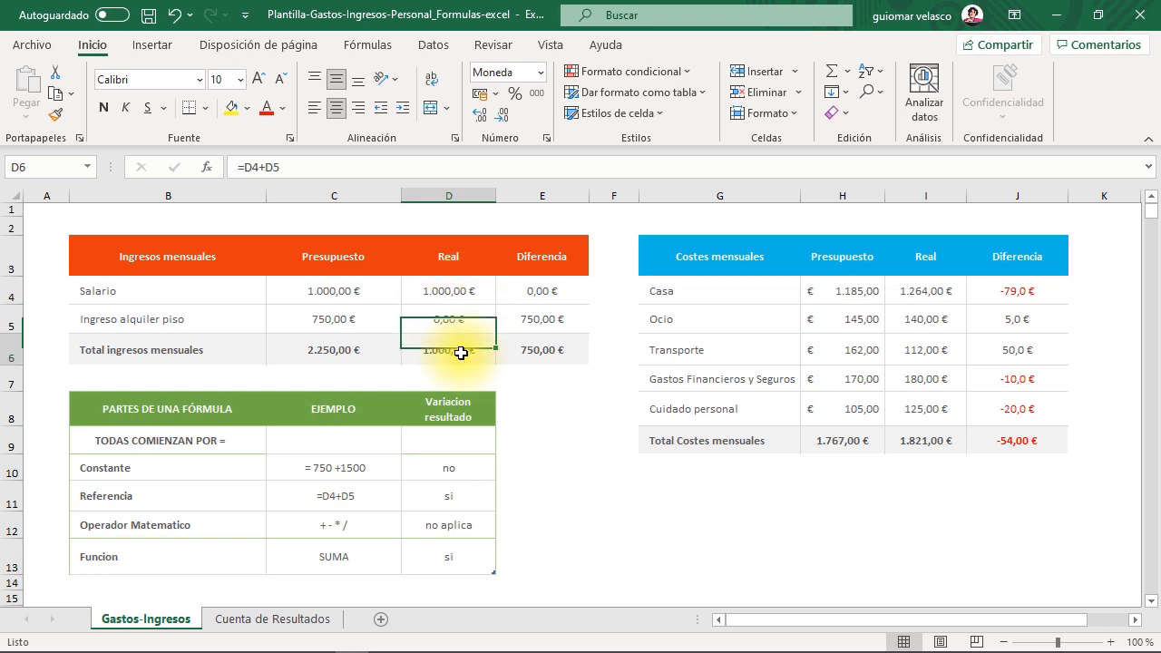
left_click_drag(245, 169, 293, 169)
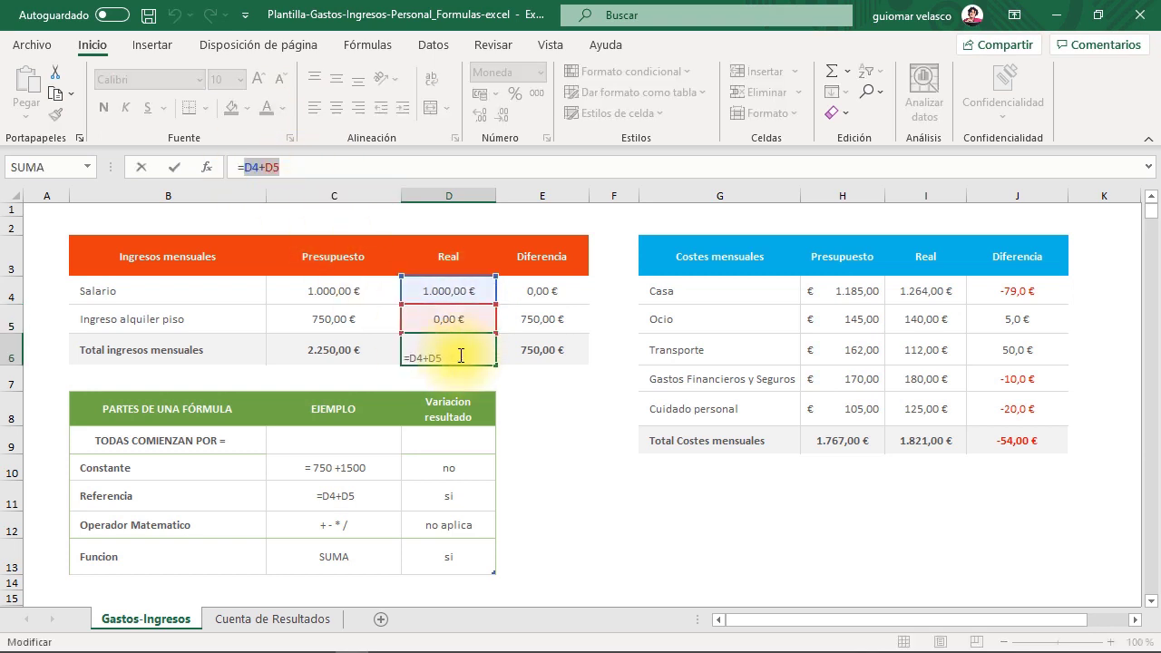
key("Return")
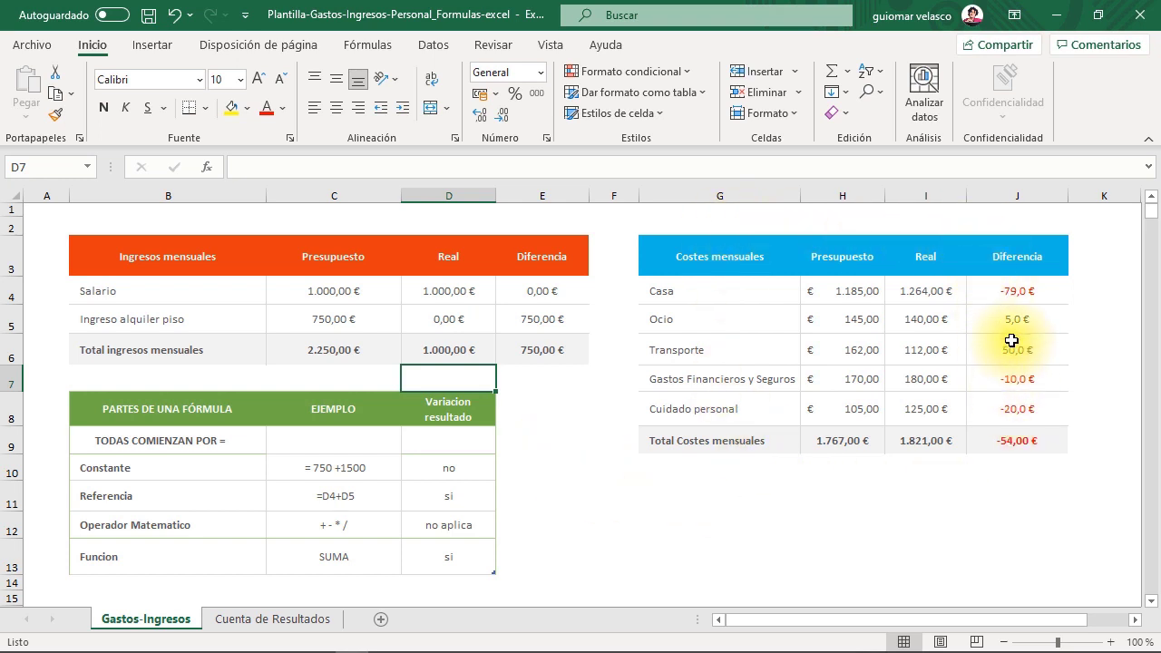
Clear the Diferencia formulas in J4:J8 of the Costes mensuales table
left_click(1014, 292)
left_click_drag(1015, 393, 1016, 410)
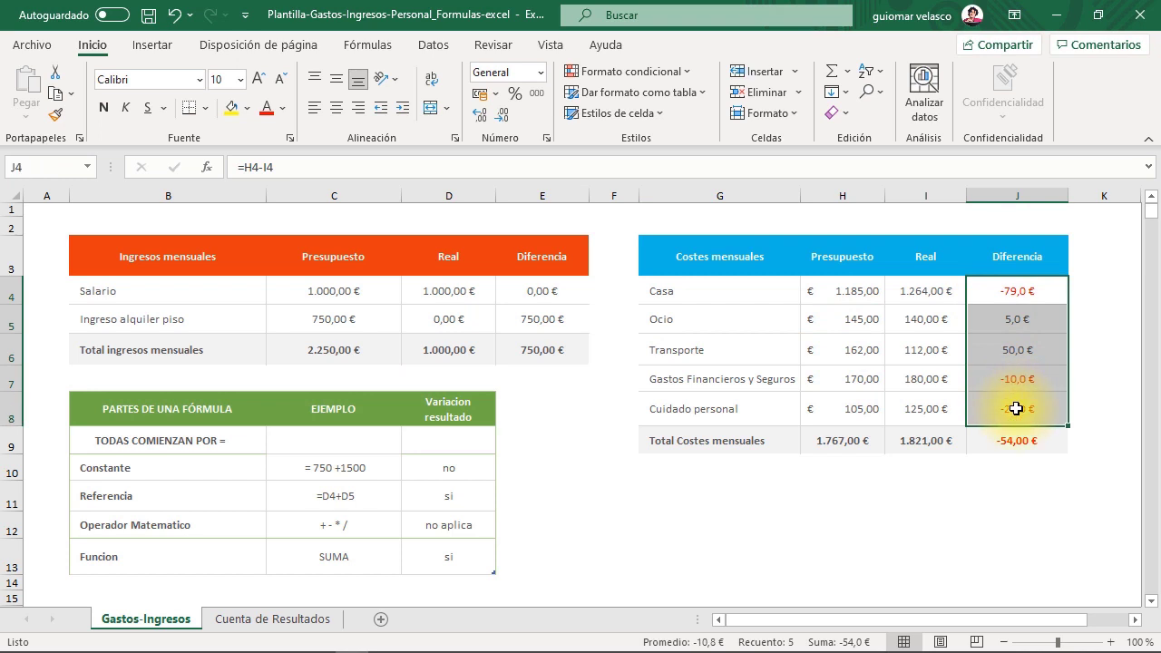
key("Delete")
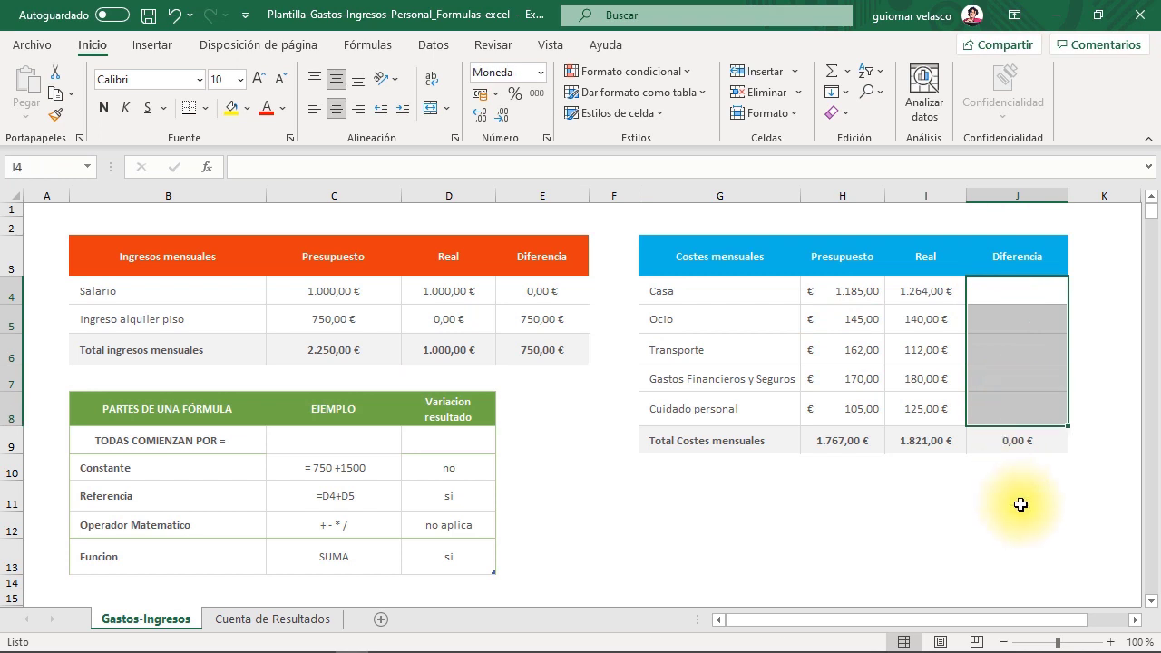
left_click(1023, 508)
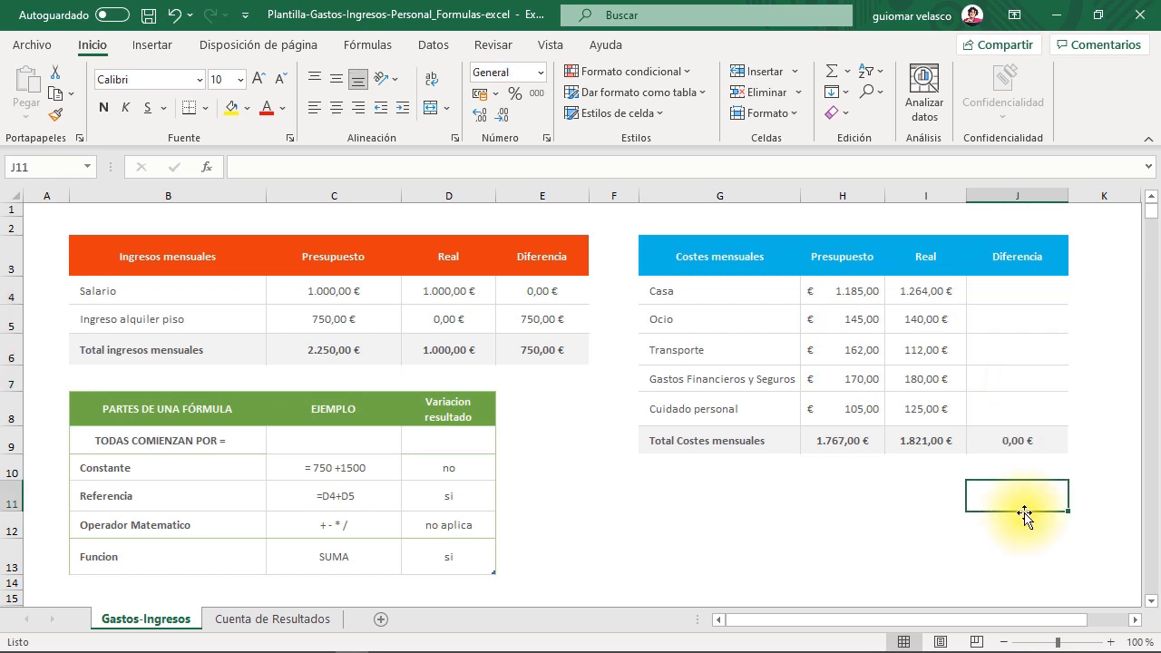
Calculate the Casa difference in J4 with the formula =H4-I4
left_click(1013, 296)
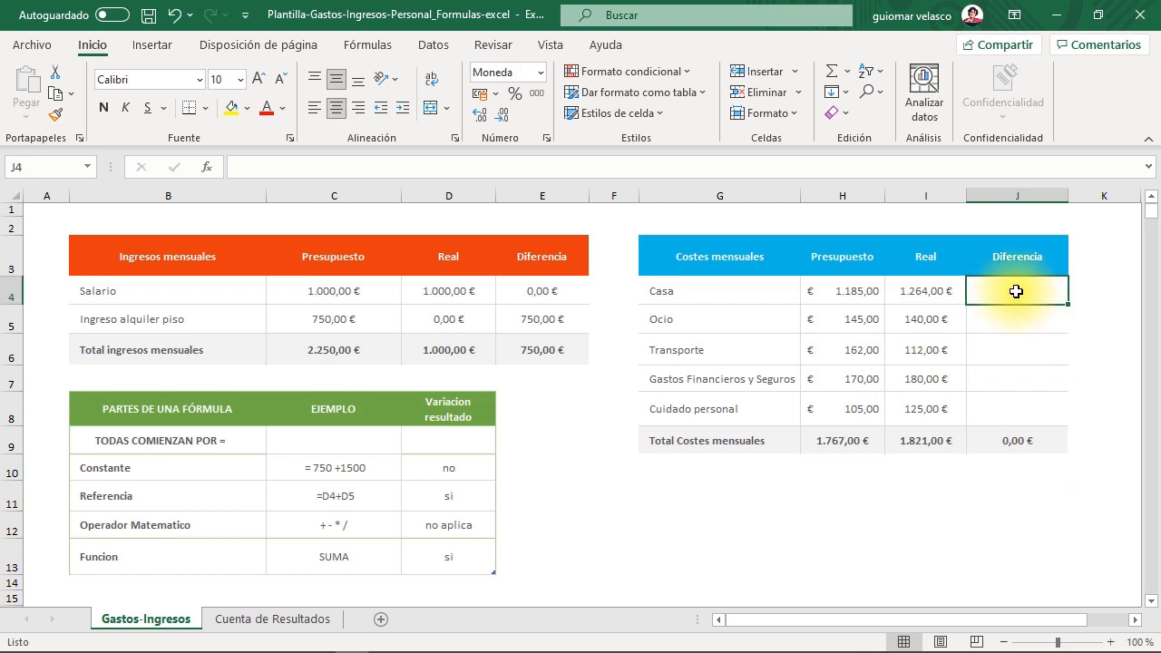
double_click(1016, 291)
type("=")
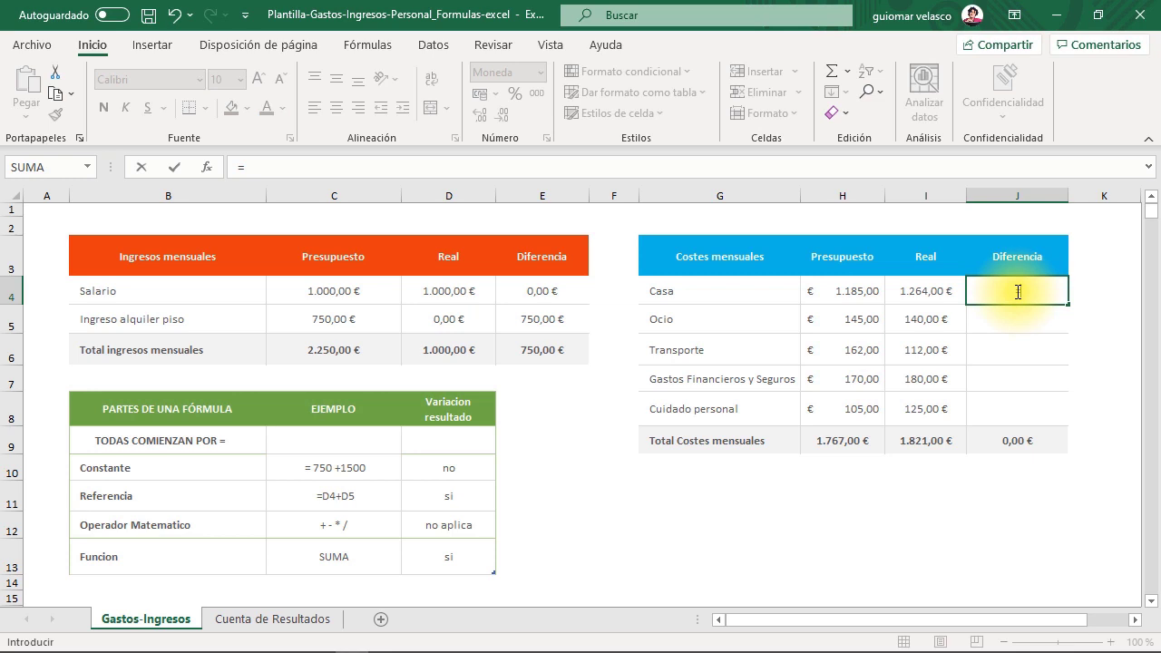
left_click(827, 293)
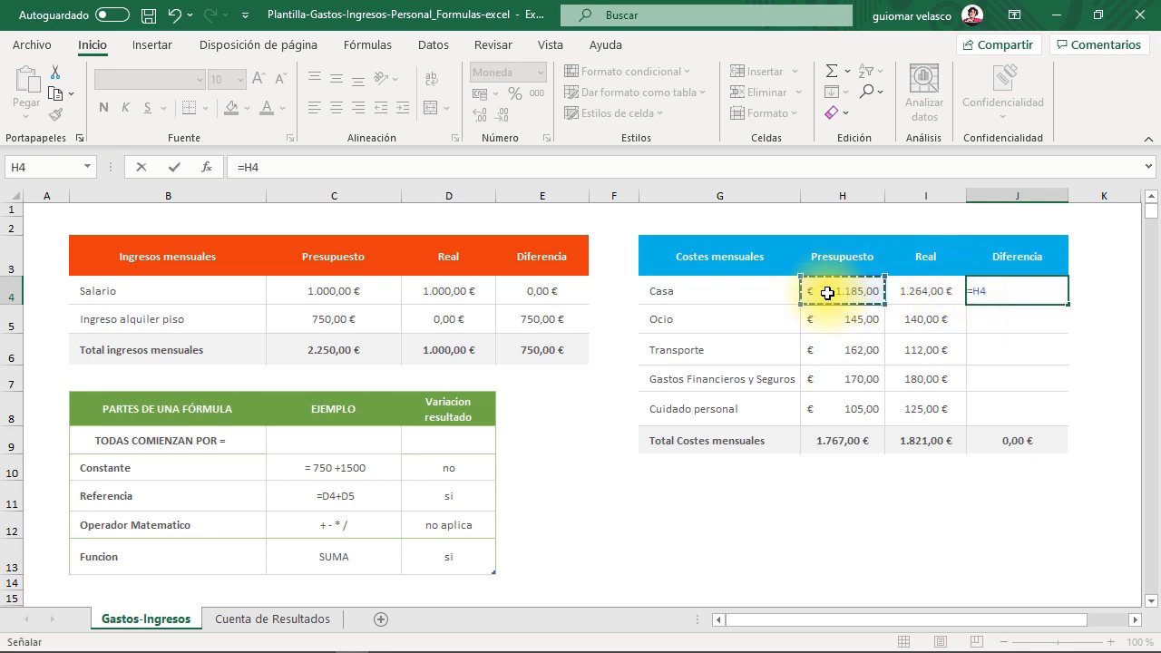
type("-")
left_click(918, 293)
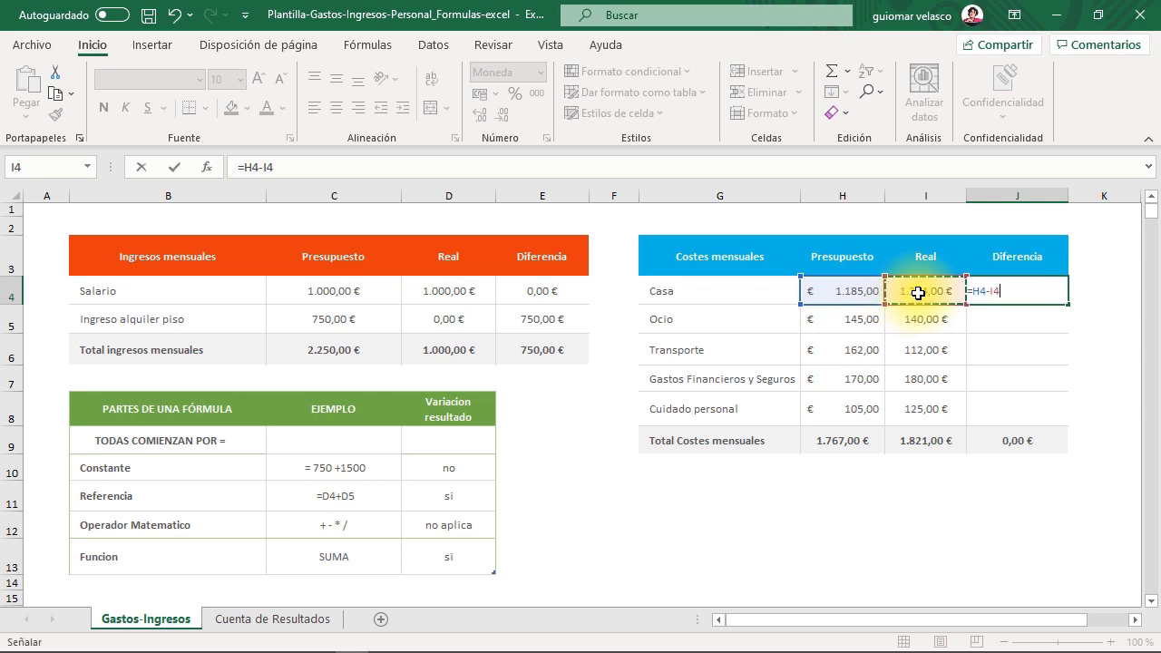
key("Return")
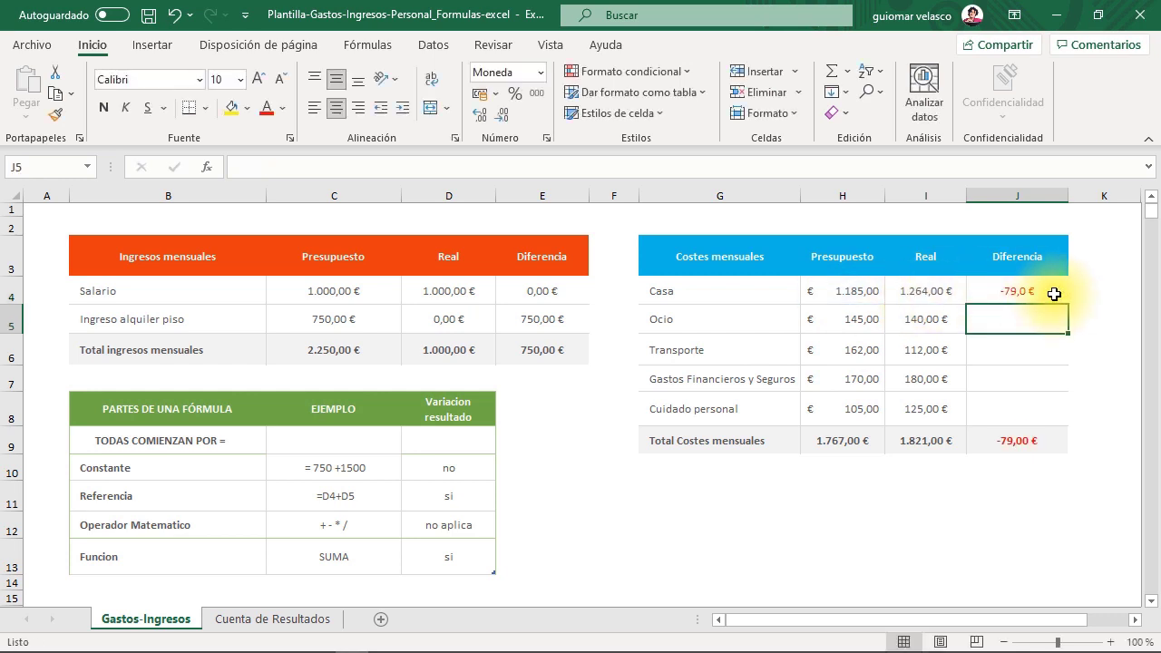
Fill the J4 difference formula down through J8 for the remaining cost rows
left_click(1053, 283)
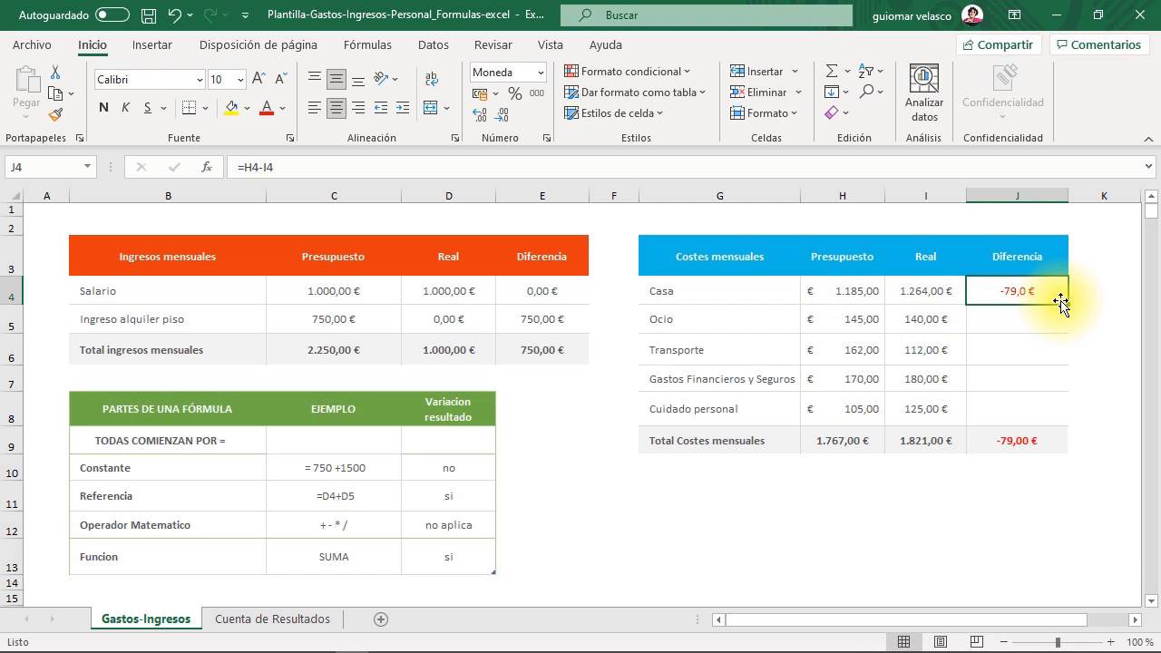
left_click_drag(1053, 313, 1054, 411)
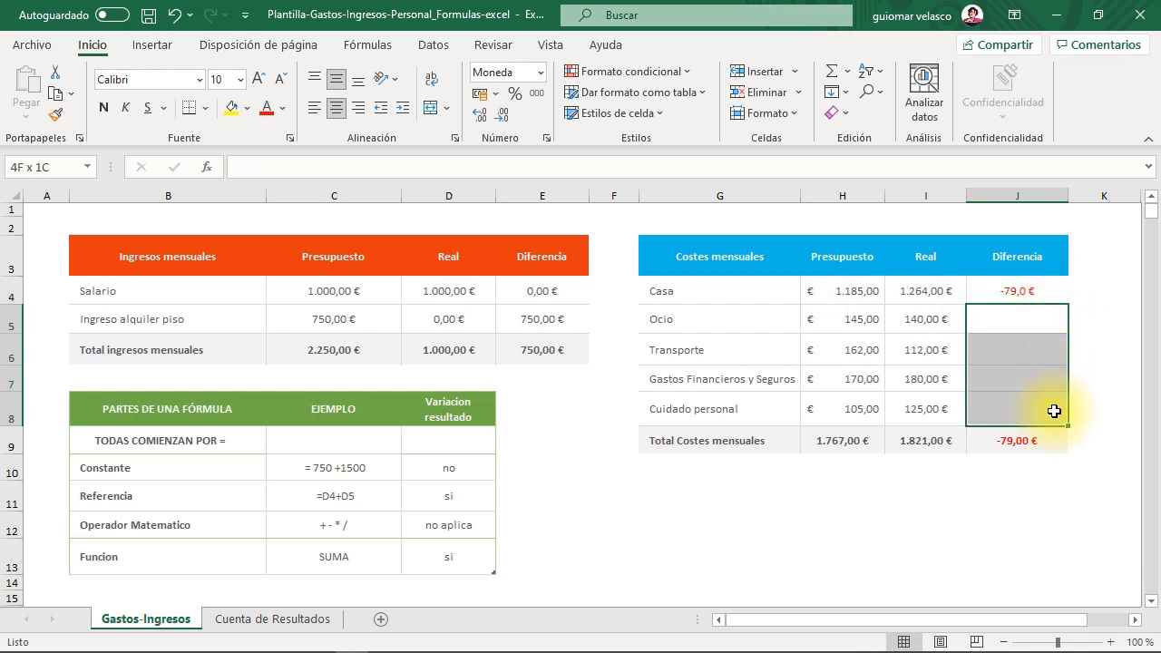
left_click(1058, 295)
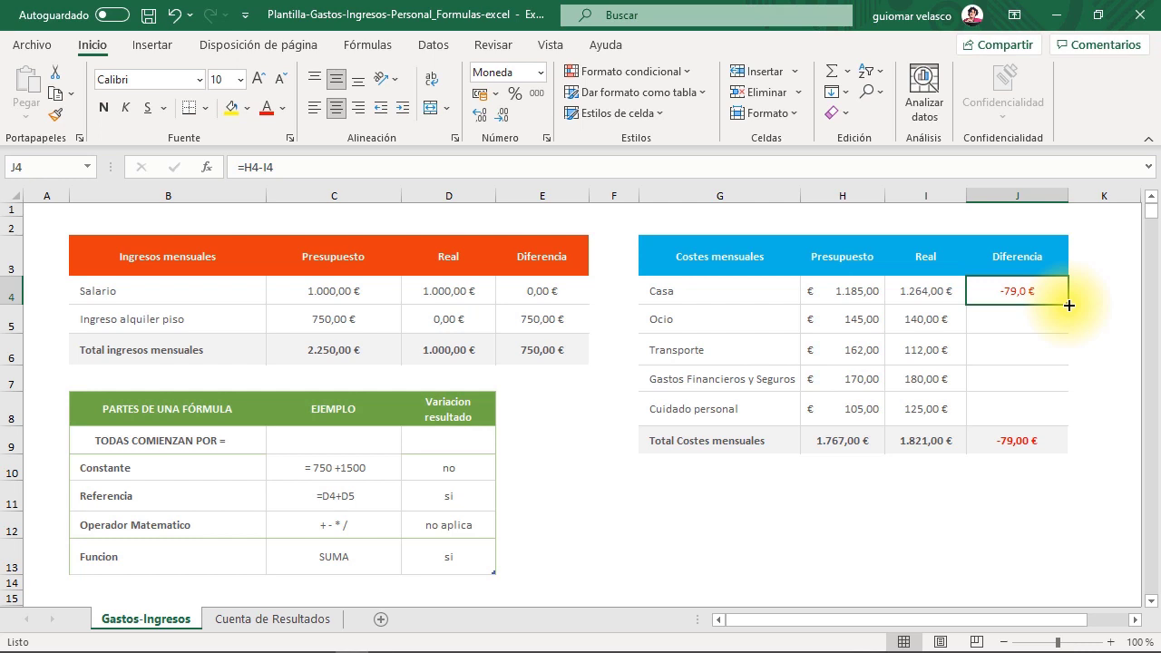
left_click_drag(1069, 305, 1069, 419)
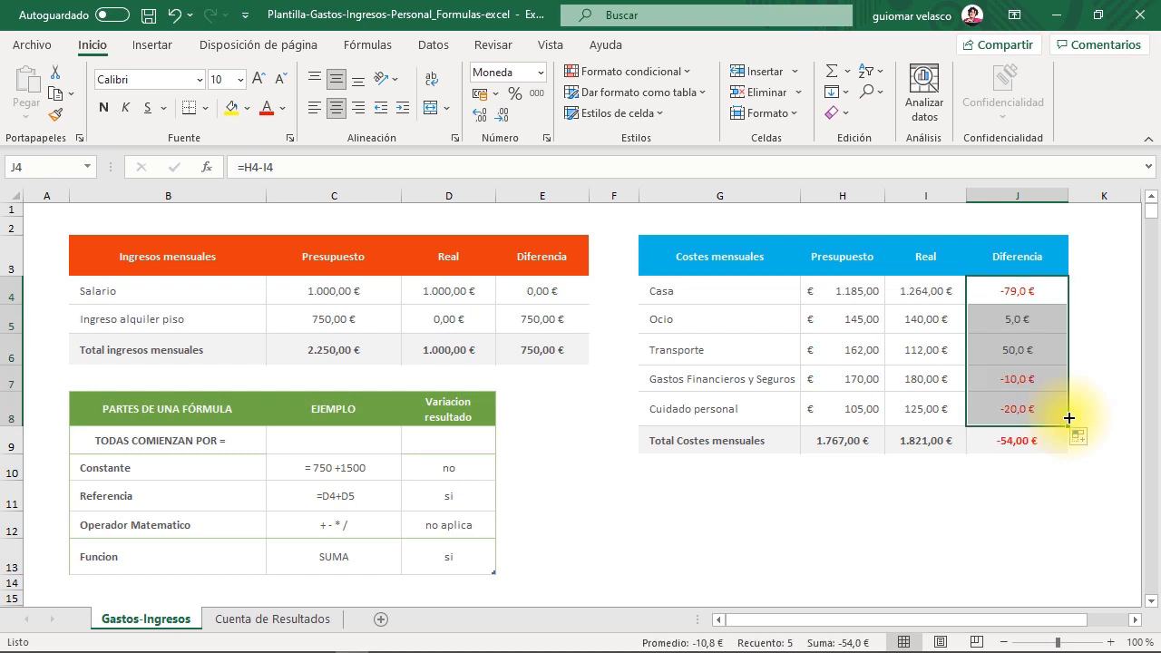
left_click(1090, 417)
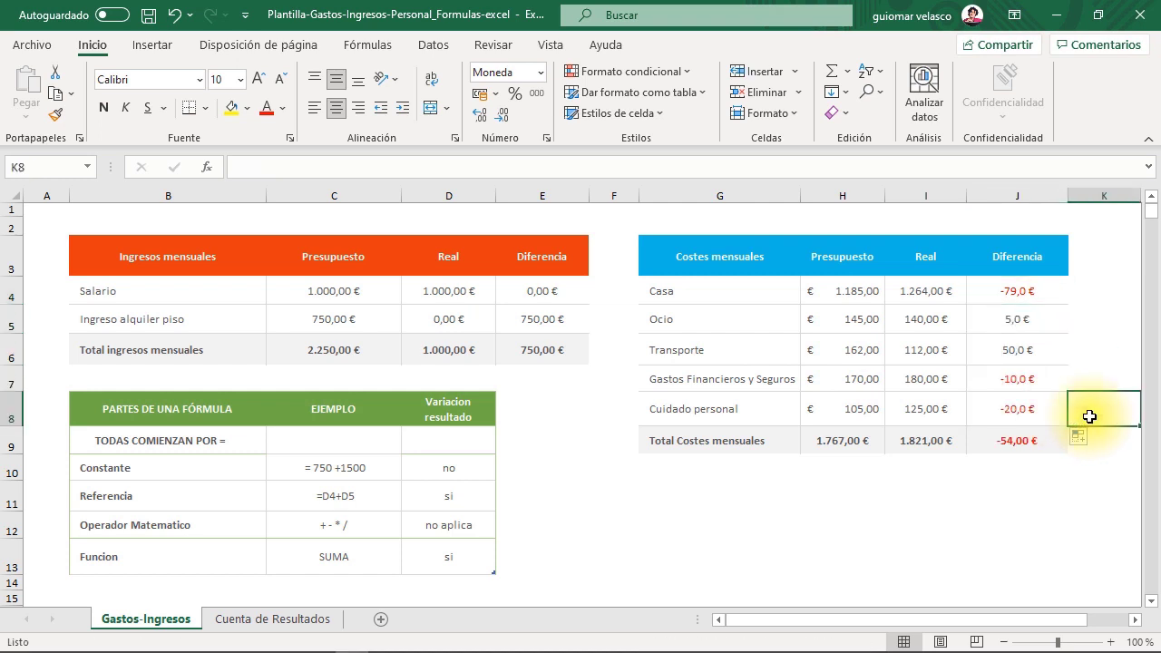
Compare the Diferencia formulas in J4 to J8 to see how their references adapt to each row
left_click(1036, 319)
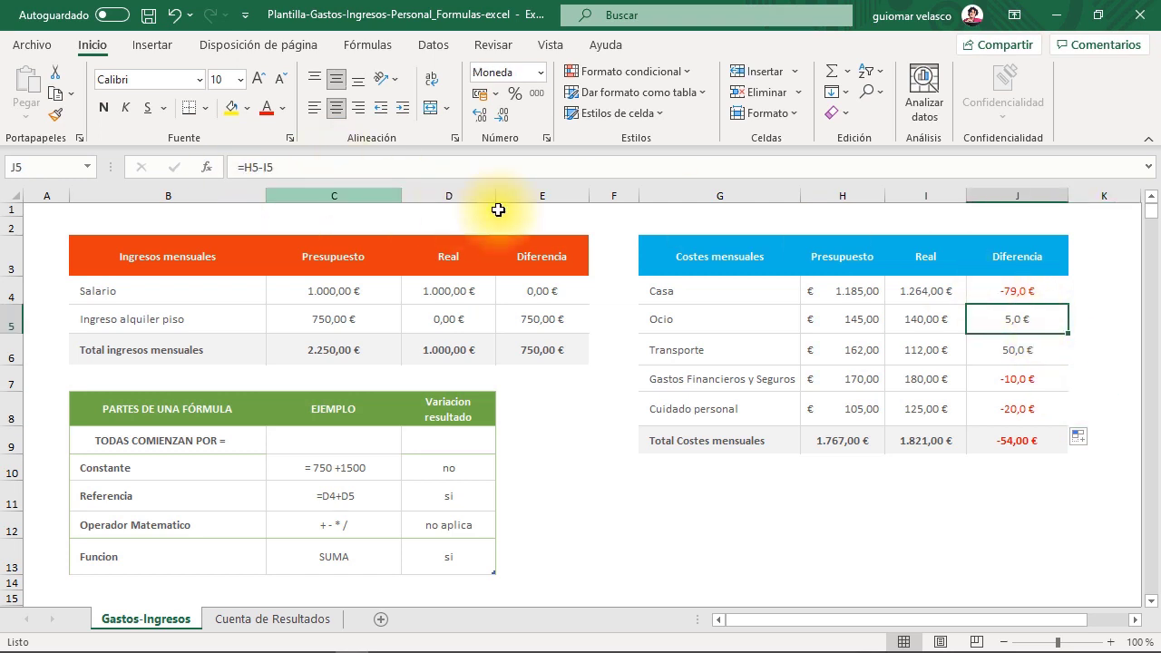
left_click(1046, 344)
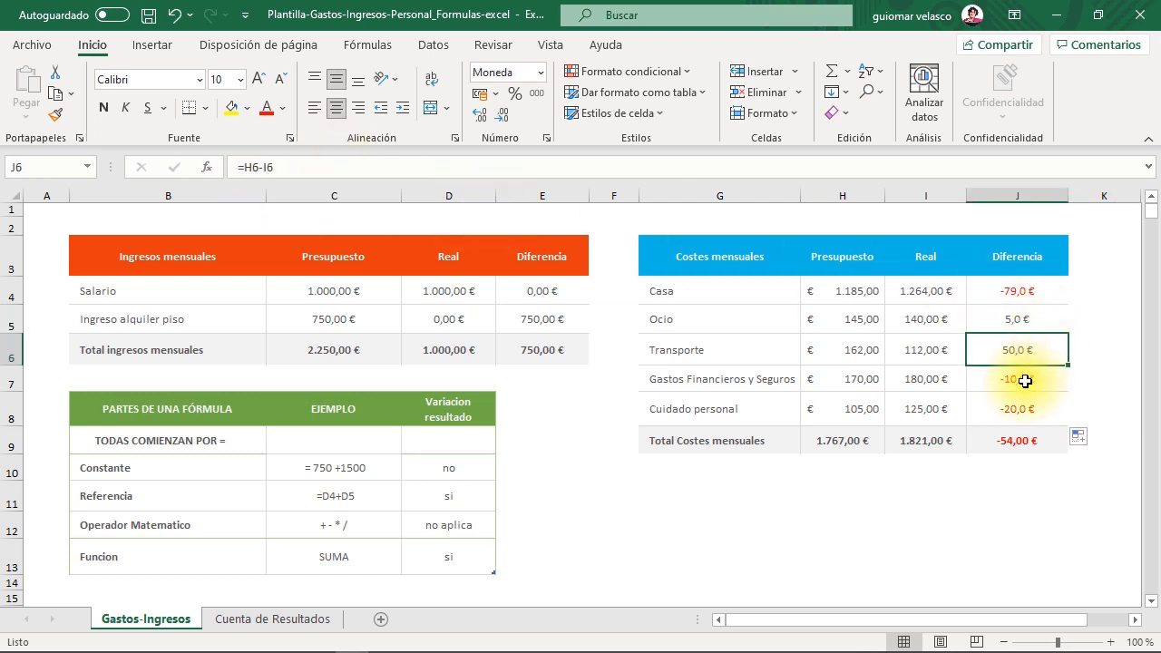
left_click(1025, 381)
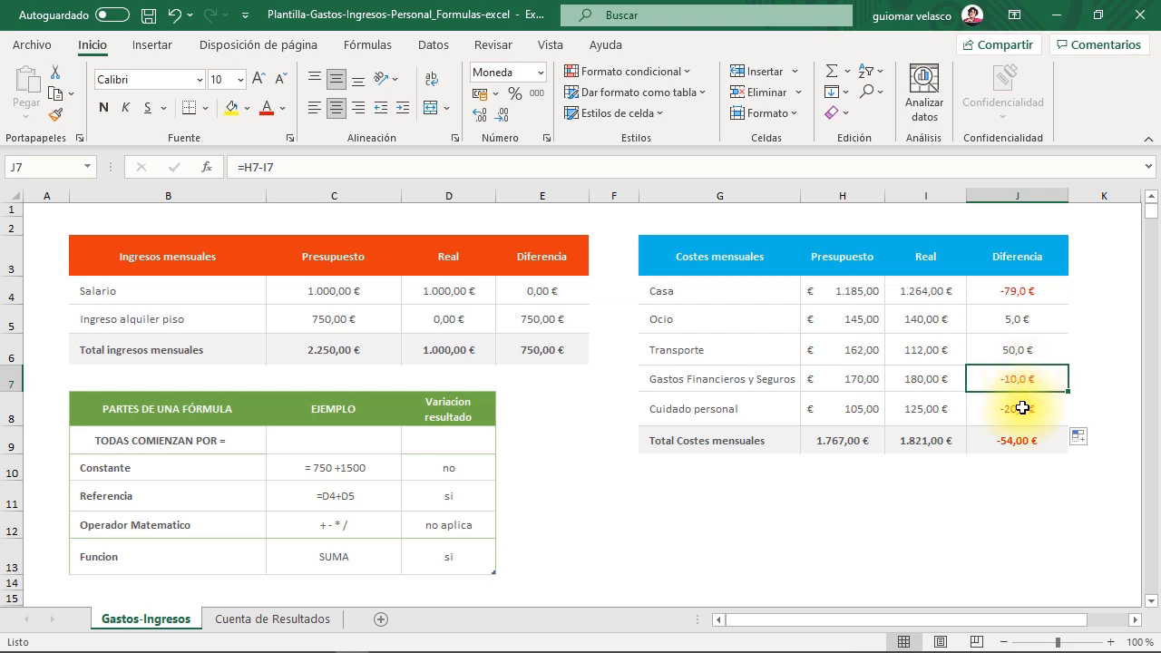
left_click(1022, 408)
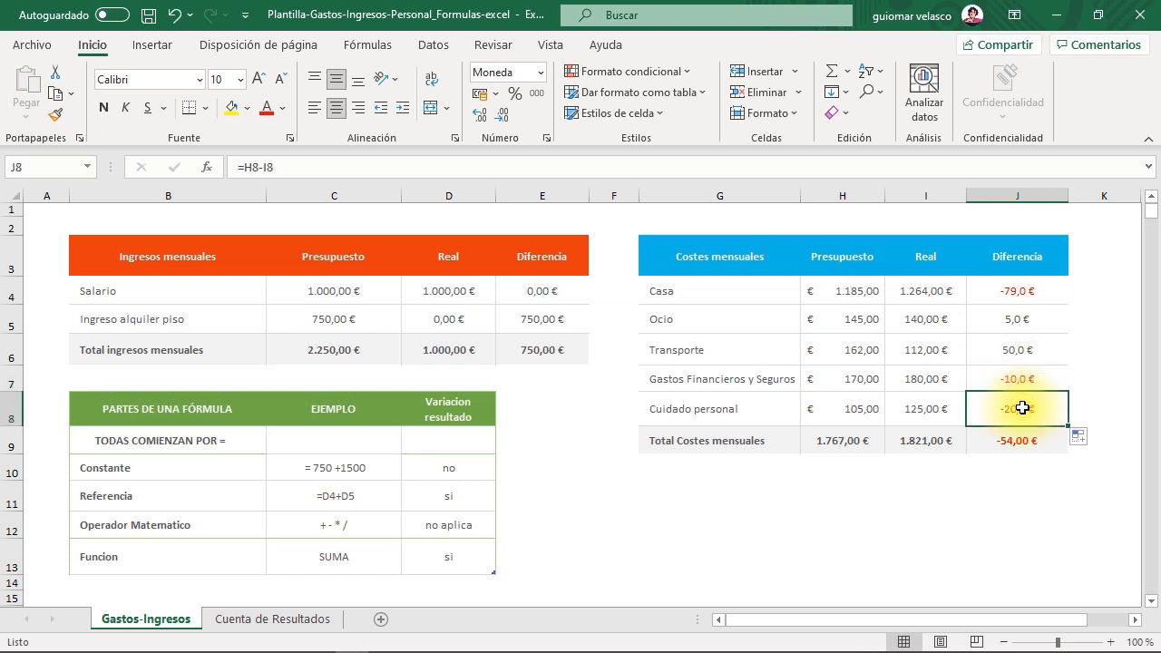
left_click(1007, 291)
left_click(1006, 319)
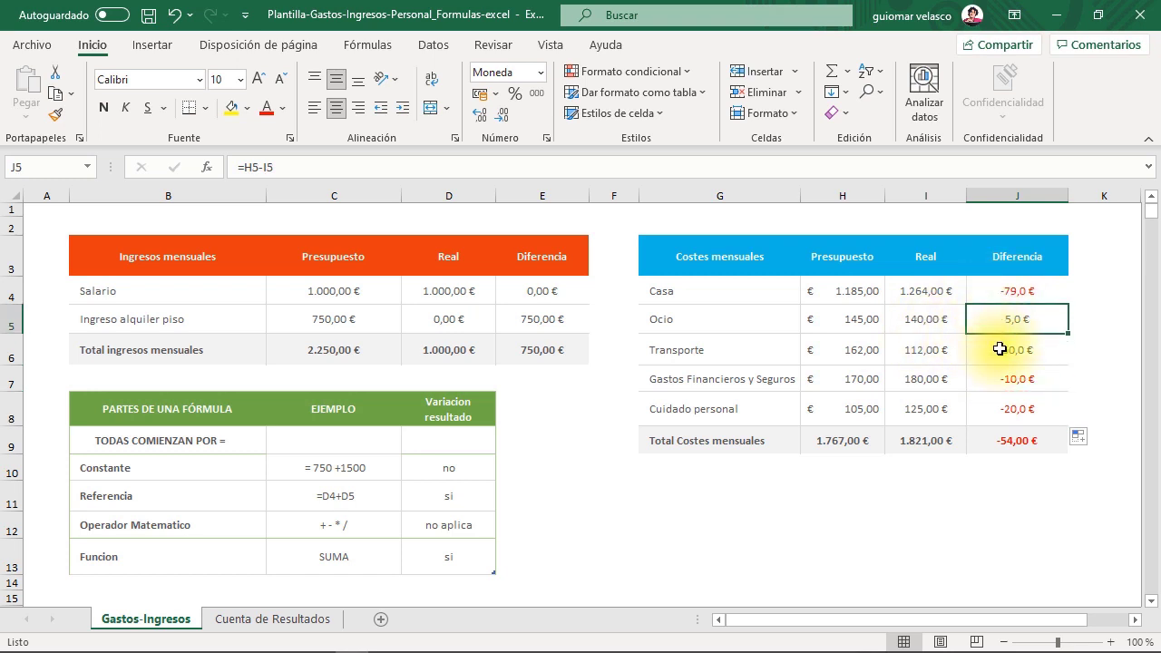
left_click(1004, 350)
left_click(1000, 380)
left_click(998, 409)
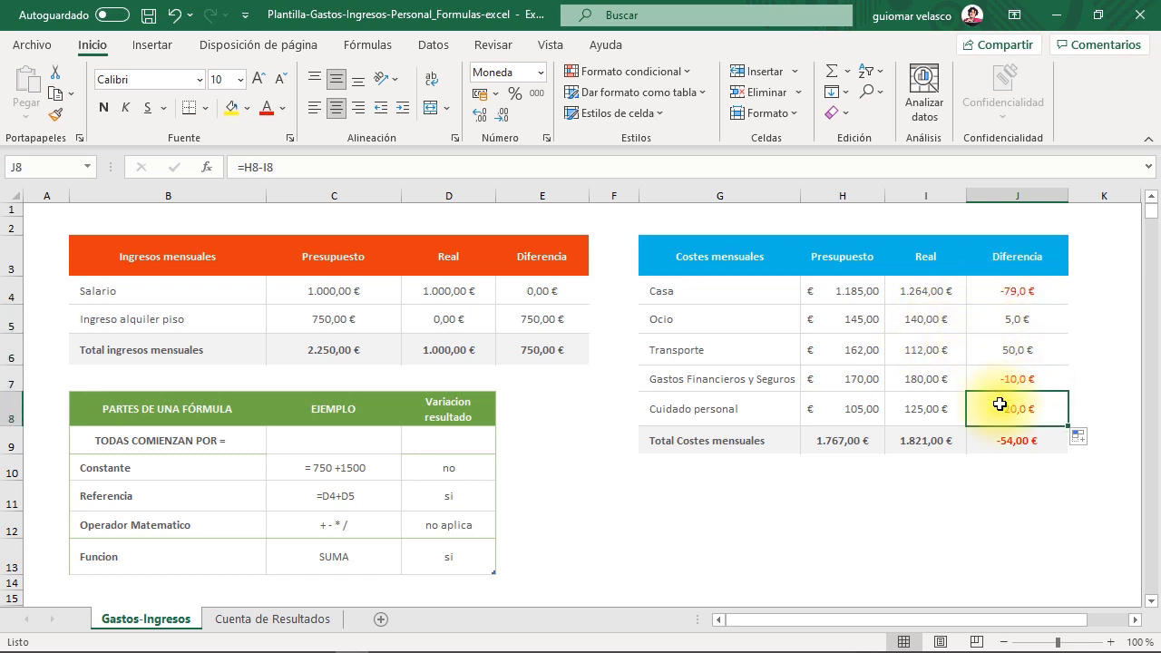
left_click_drag(846, 327, 916, 320)
left_click(1010, 495)
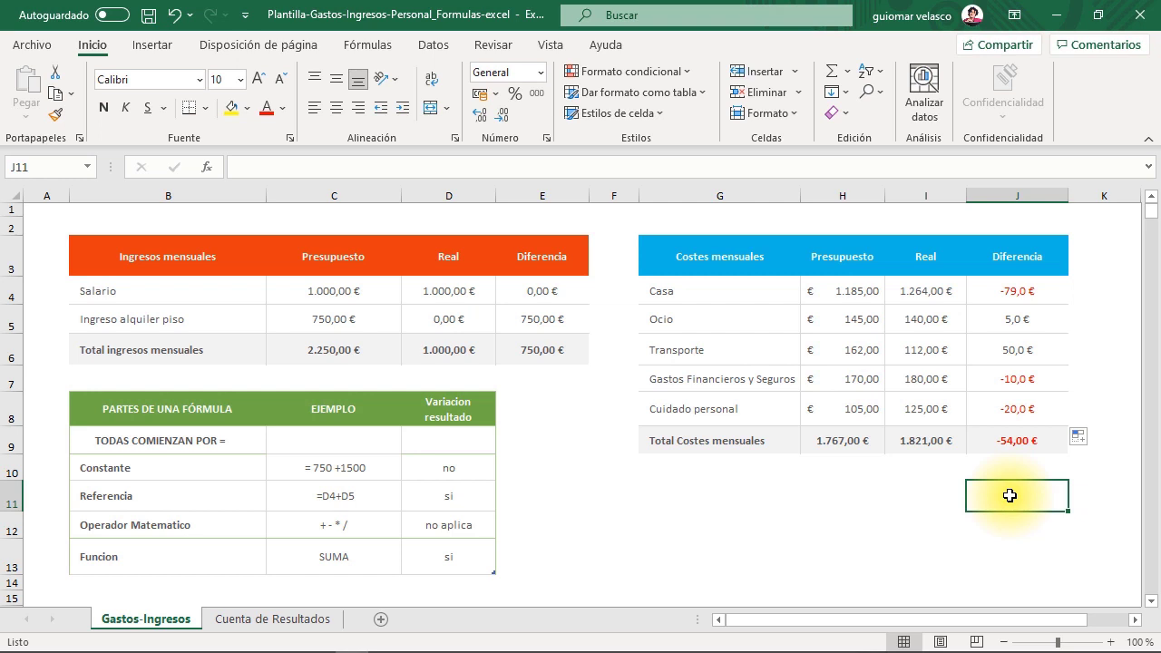
Clear the Diferencia formulas in J5:J8, and refill those cells by copying and pasting the formula from J4
left_click_drag(1013, 324, 1010, 408)
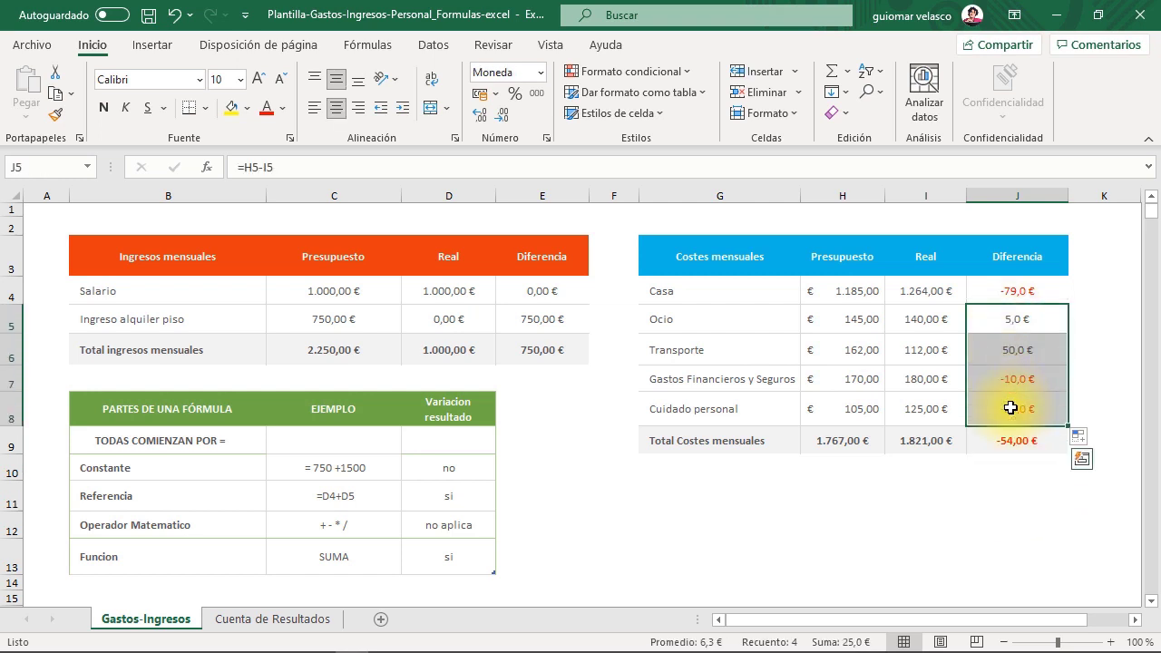
key("Delete")
left_click(1016, 292)
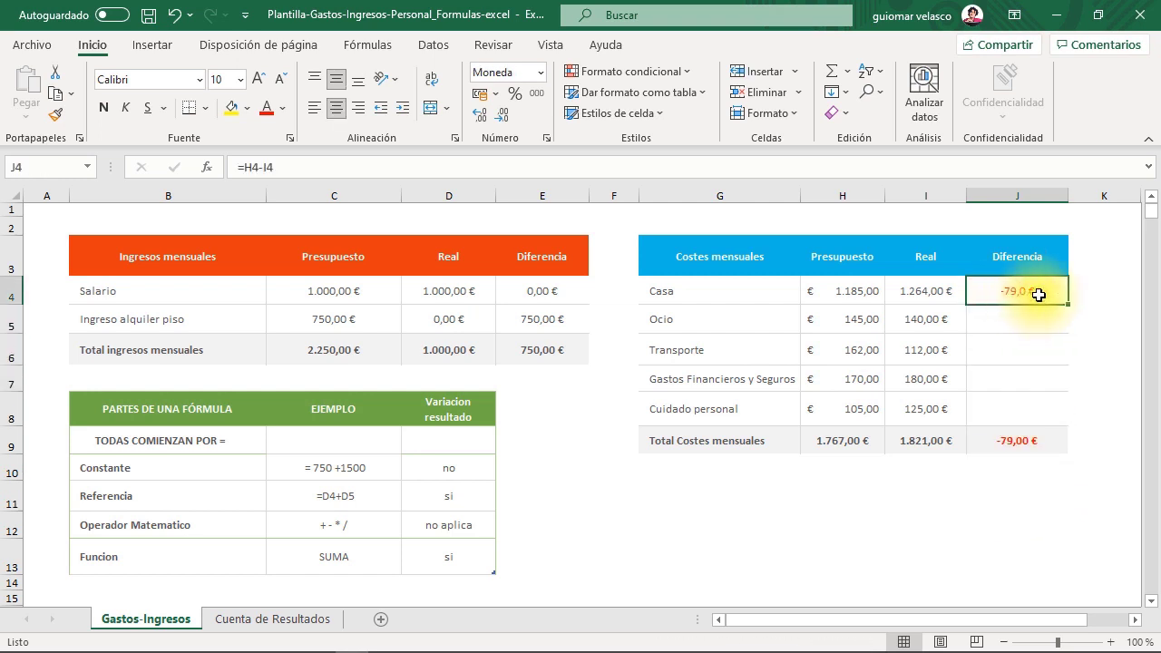
key("ctrl+c")
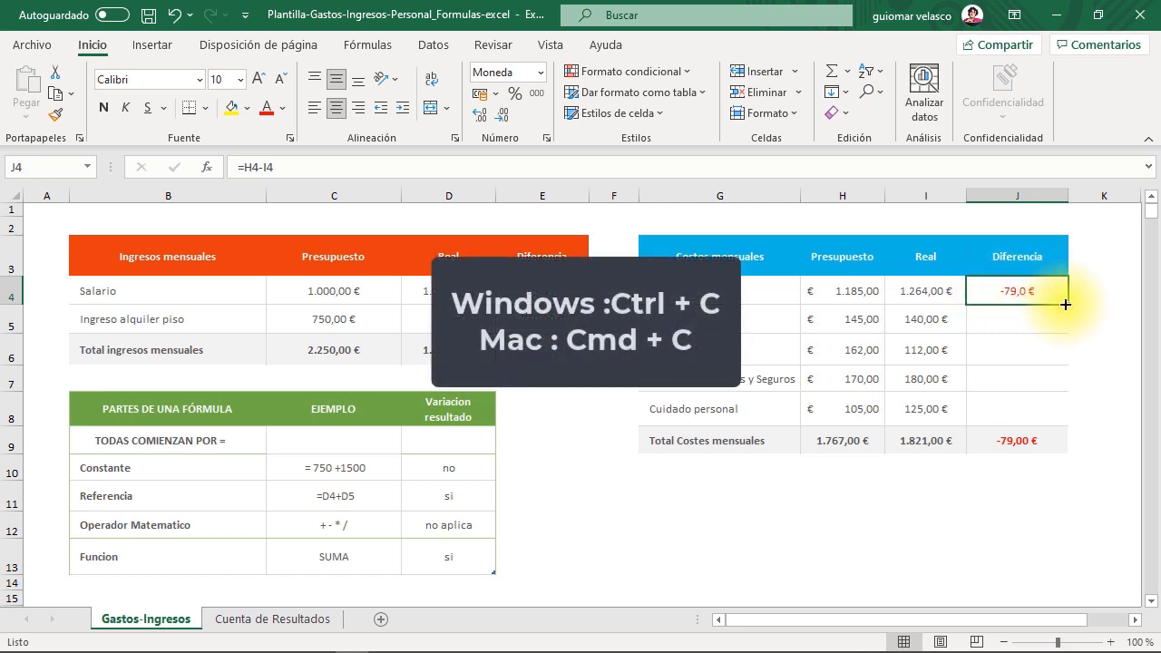
key("ctrl+c")
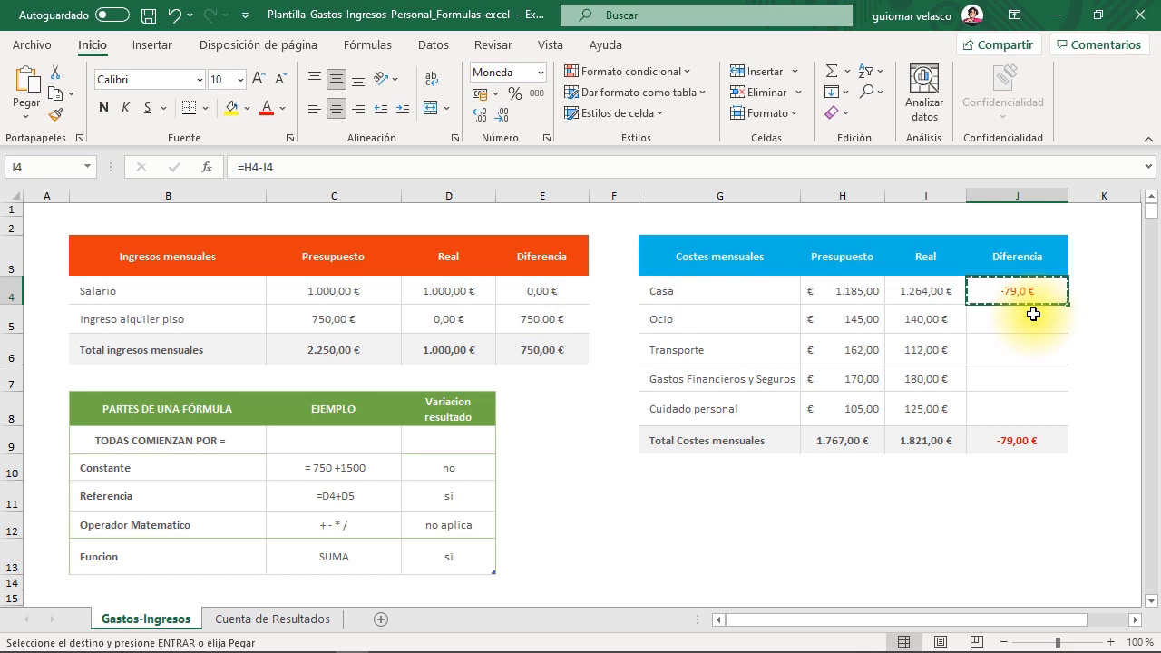
left_click_drag(1032, 317, 1033, 407)
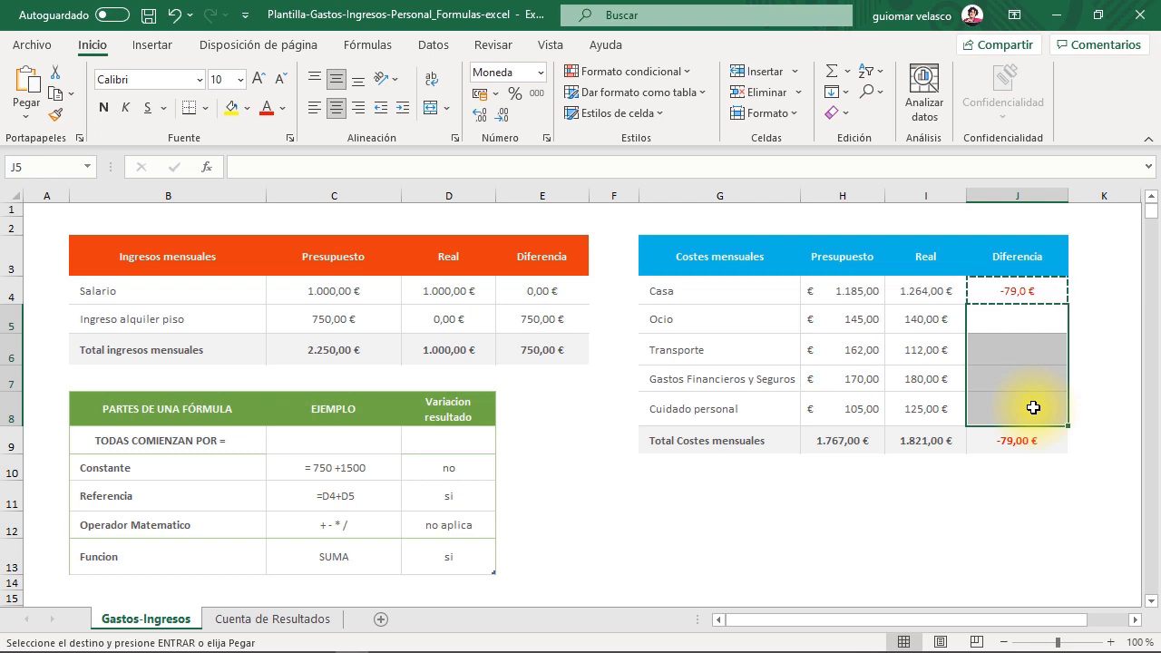
key("ctrl+v")
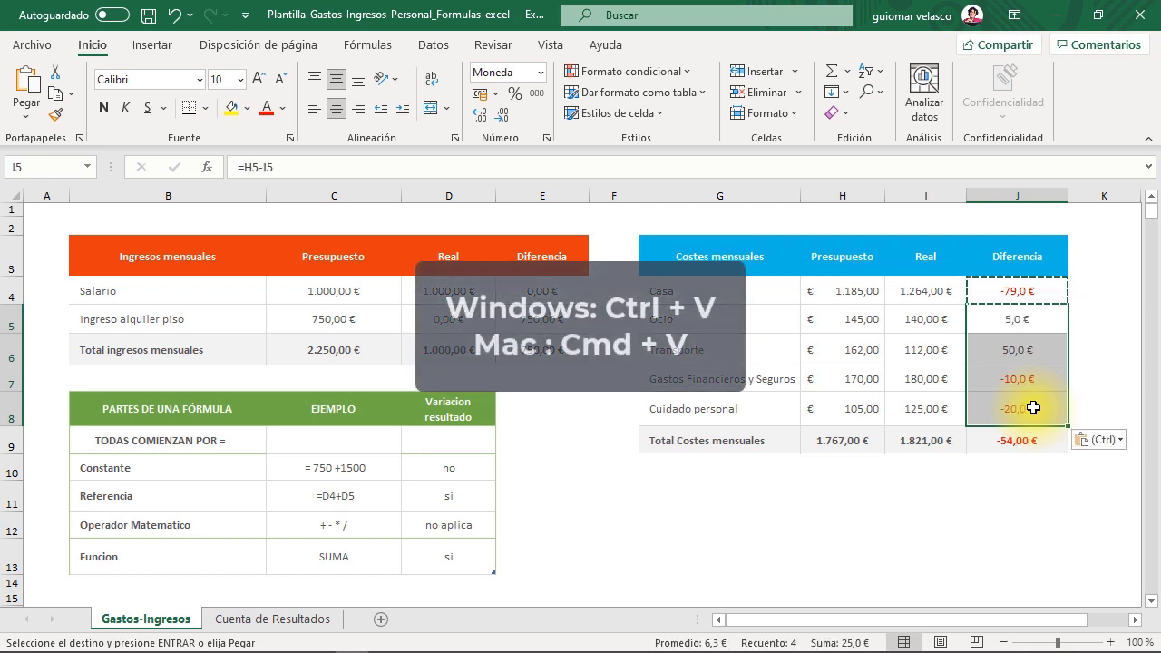
left_click(1010, 503)
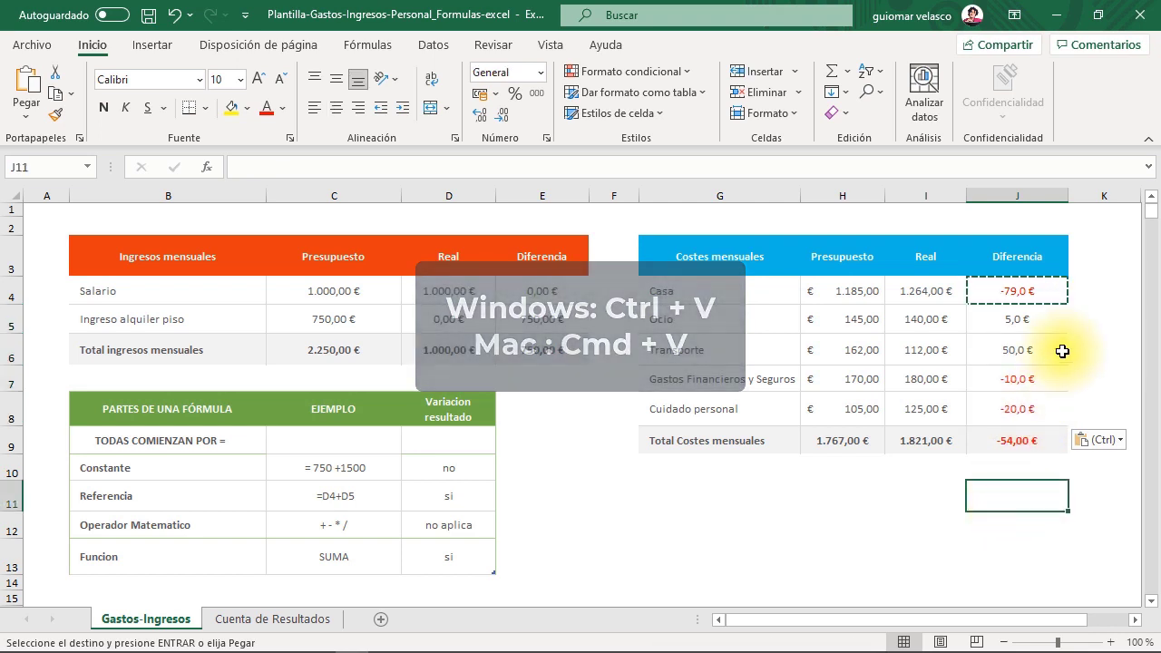
Paste the copied J4 formula into J5:J8 with Paste Special, using the Fórmulas option, and end copy mode
left_click_drag(1017, 320, 1039, 415)
right_click(1037, 416)
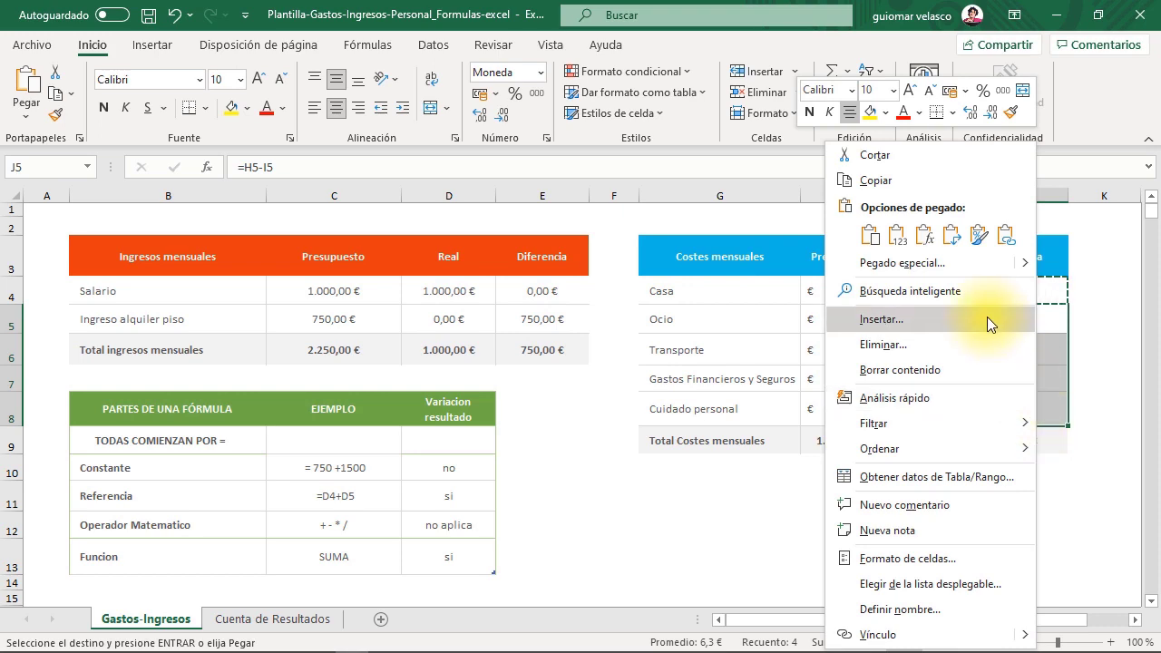
left_click(947, 262)
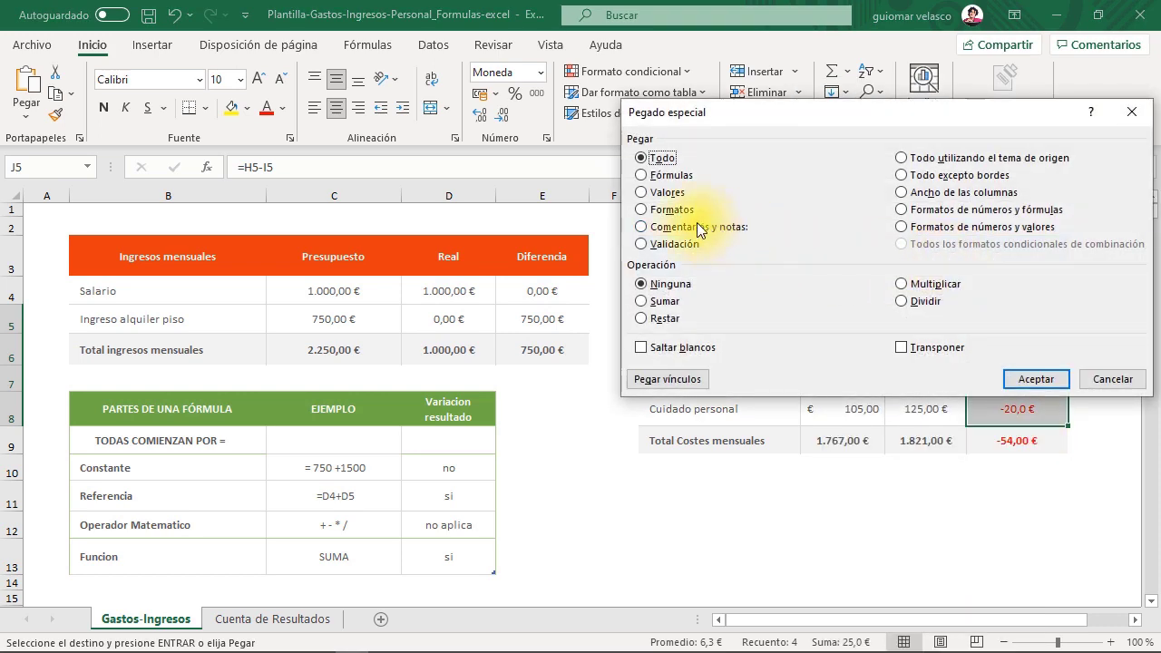
left_click(666, 175)
left_click(1016, 378)
left_click(996, 507)
key("Escape")
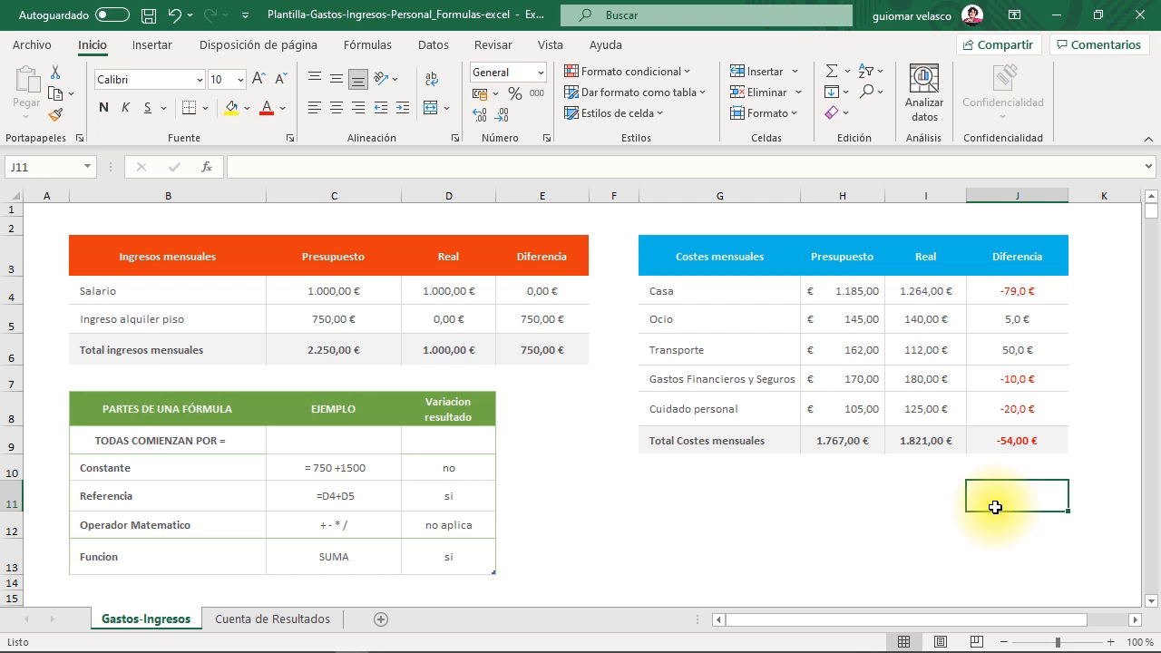
Clear all Diferencia formulas in J4:J8 of the Costes mensuales table
left_click(1027, 295)
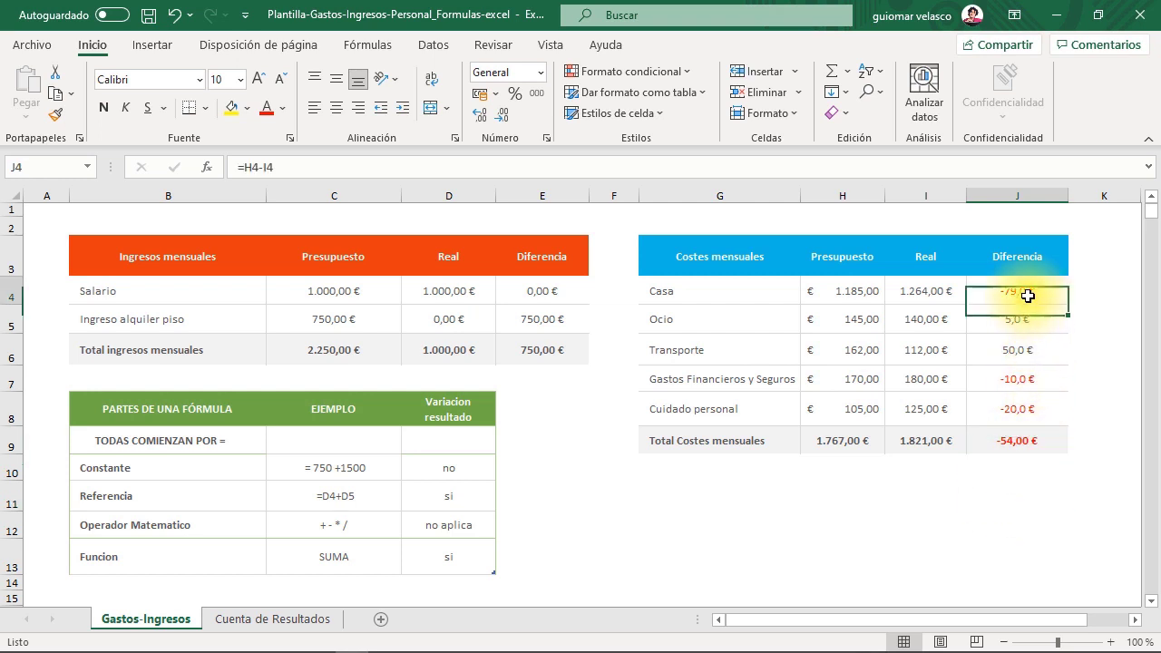
left_click_drag(1028, 296, 1028, 402)
key("Delete")
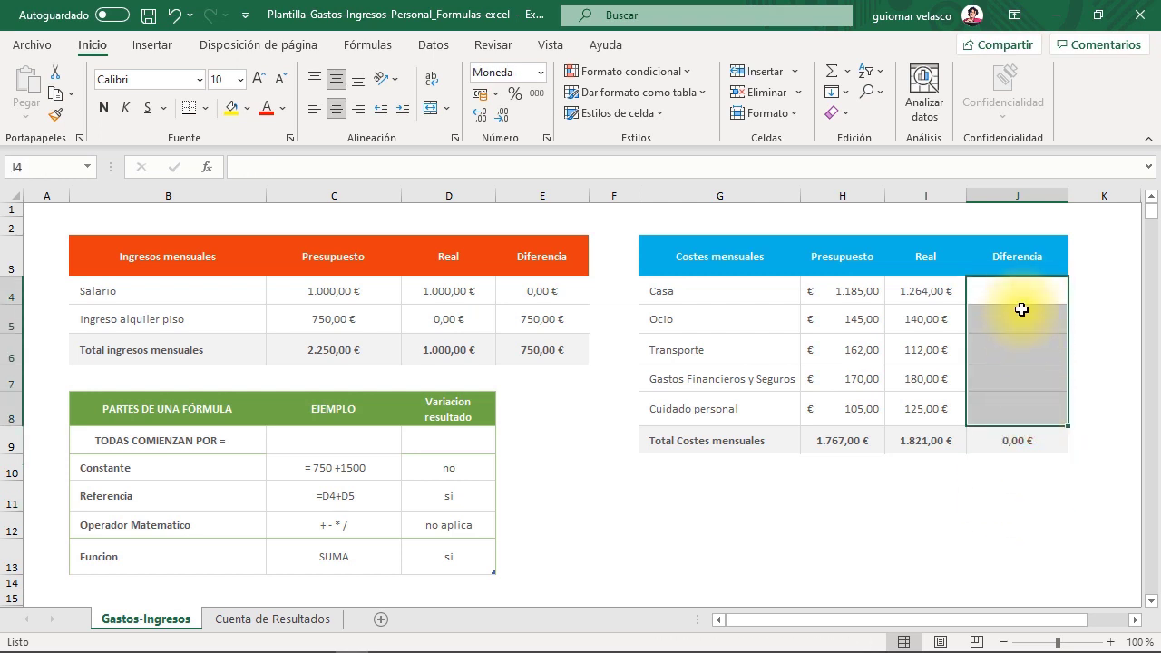
Calculate the Casa difference in J4 with a constant and a cell reference, using the formula =1185-I4
left_click(1021, 287)
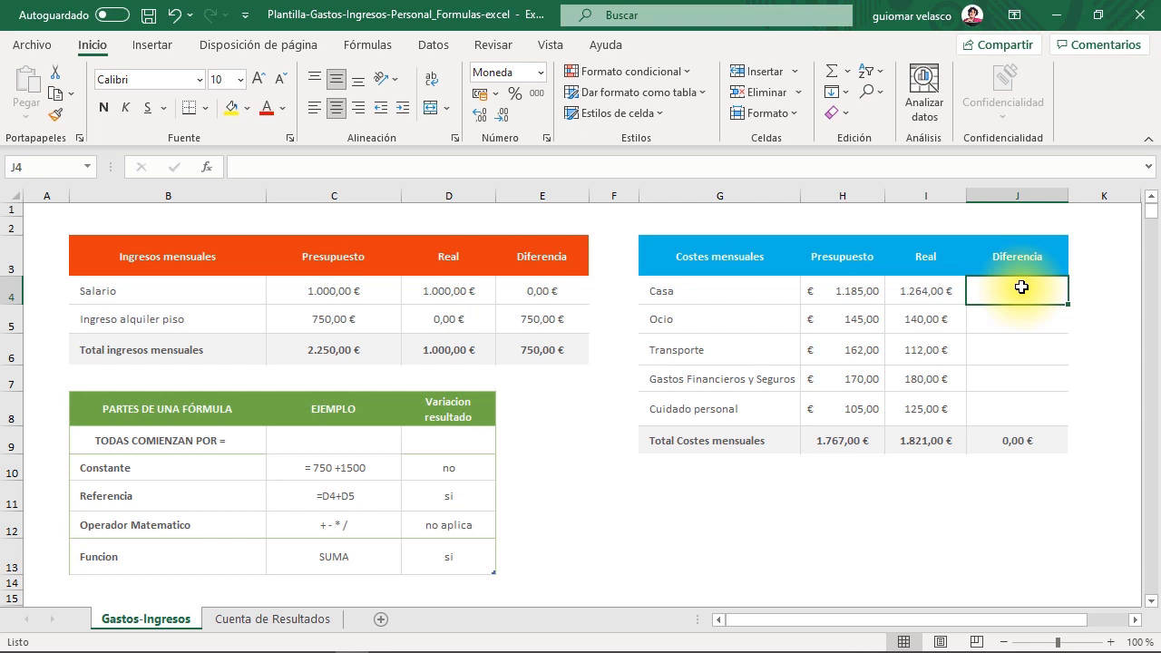
type("=")
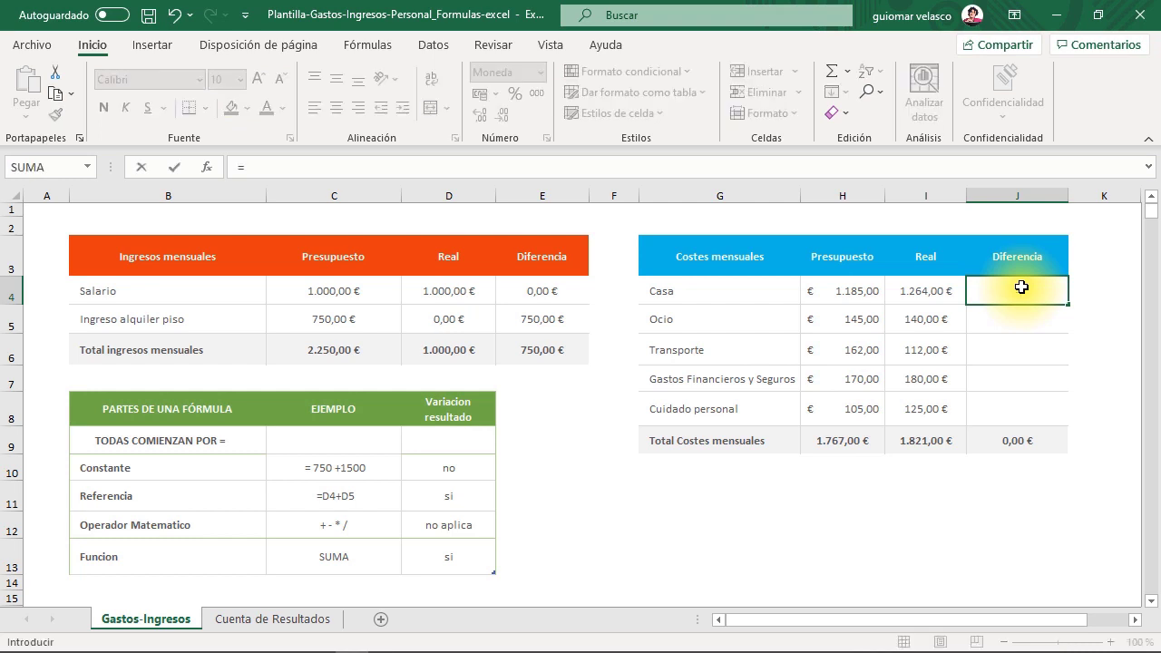
type("1185")
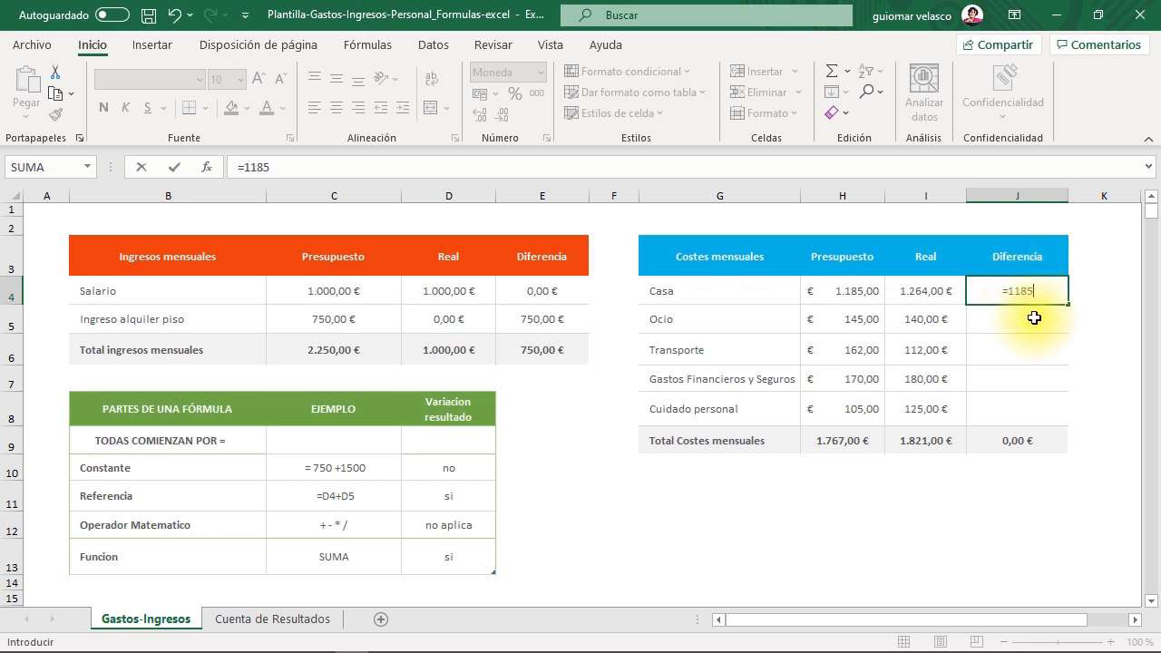
type("-")
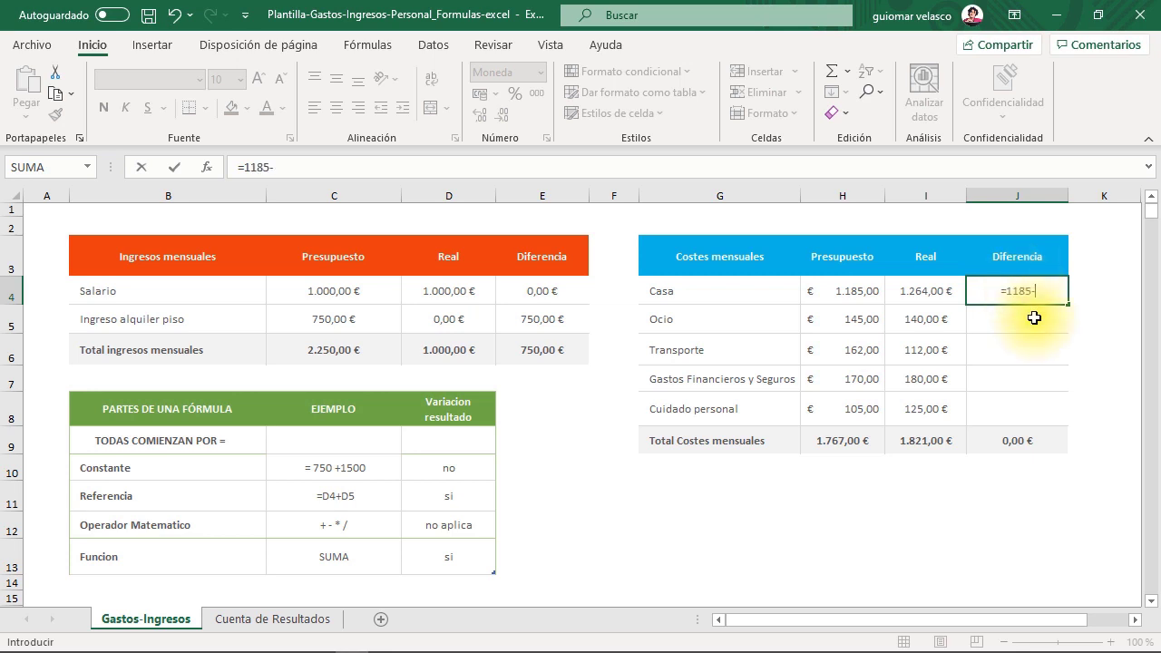
left_click(952, 294)
key("Return")
Fill the constant-based J4 formula down through J8 for the remaining cost rows
left_click(1032, 291)
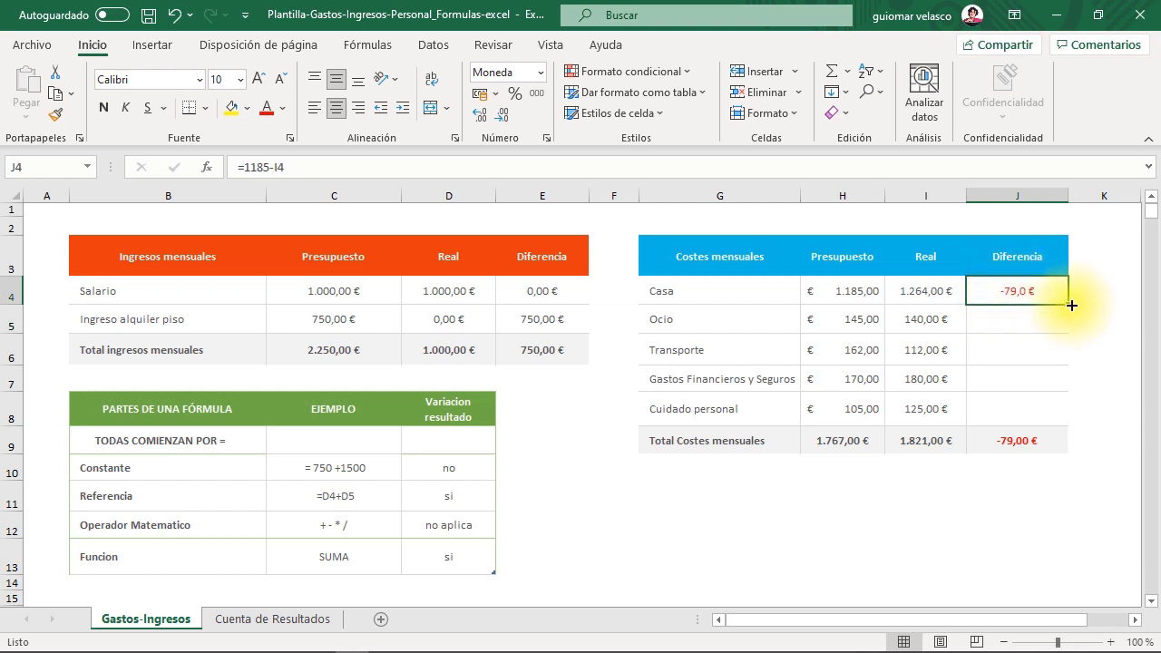
left_click_drag(1070, 305, 1065, 415)
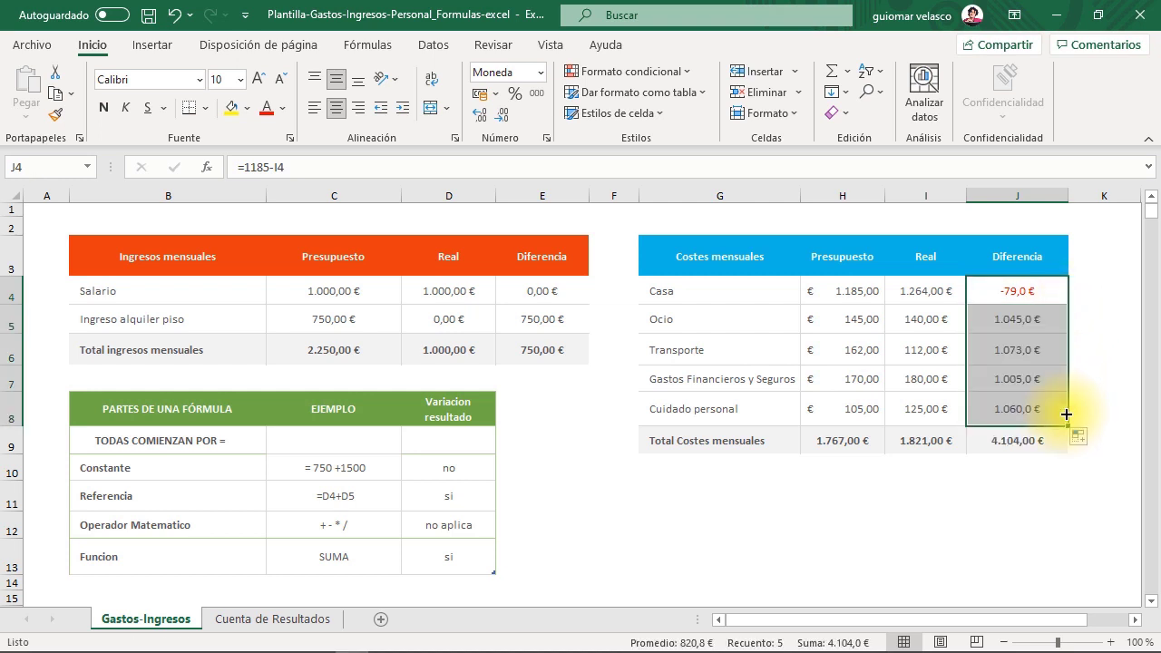
left_click(1047, 413)
Examine the copied formulas in J5 to J8, comparing how the constant 1185 and the Real column reference behave in each row
left_click(1049, 322)
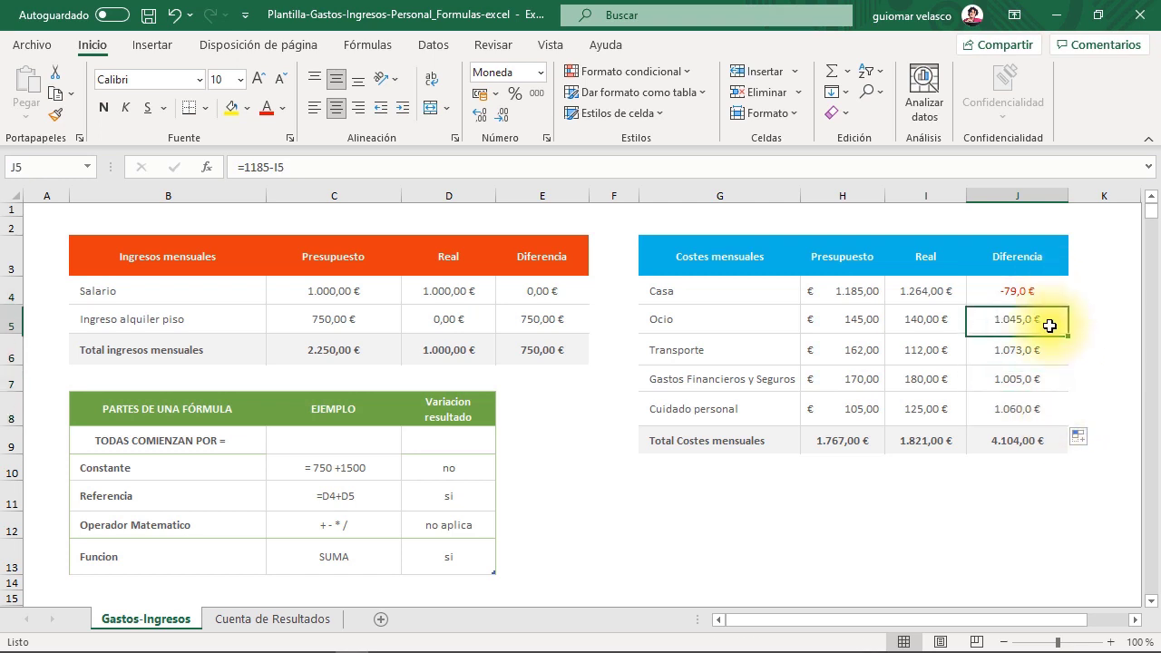
left_click(1022, 351)
left_click(1023, 377)
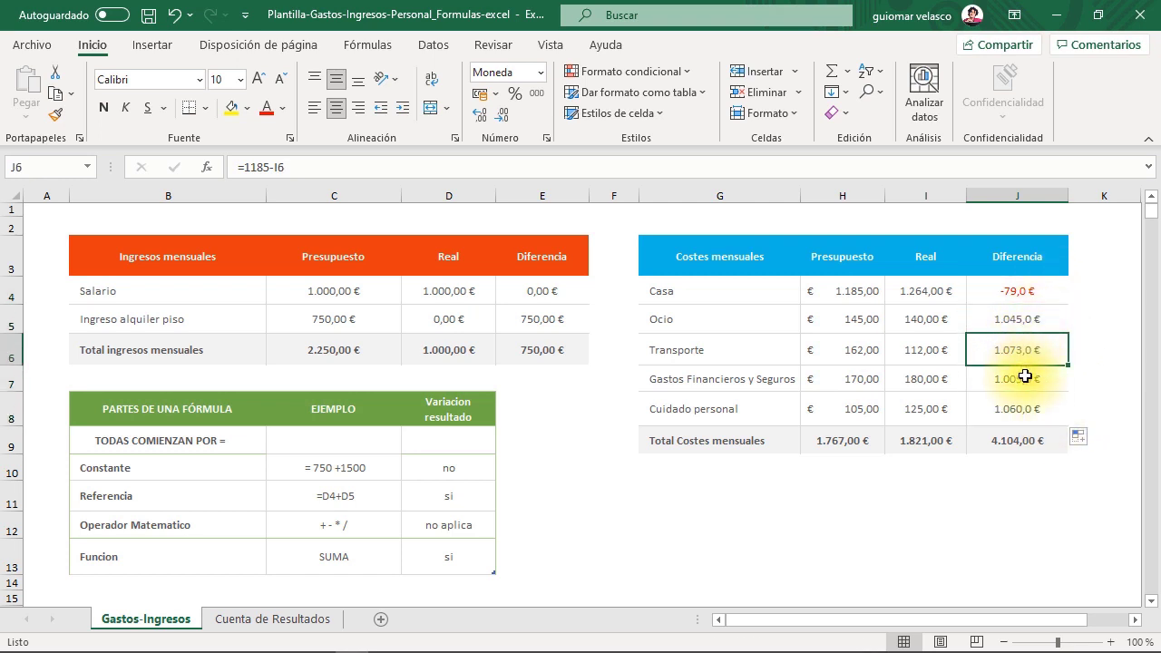
left_click(1022, 409)
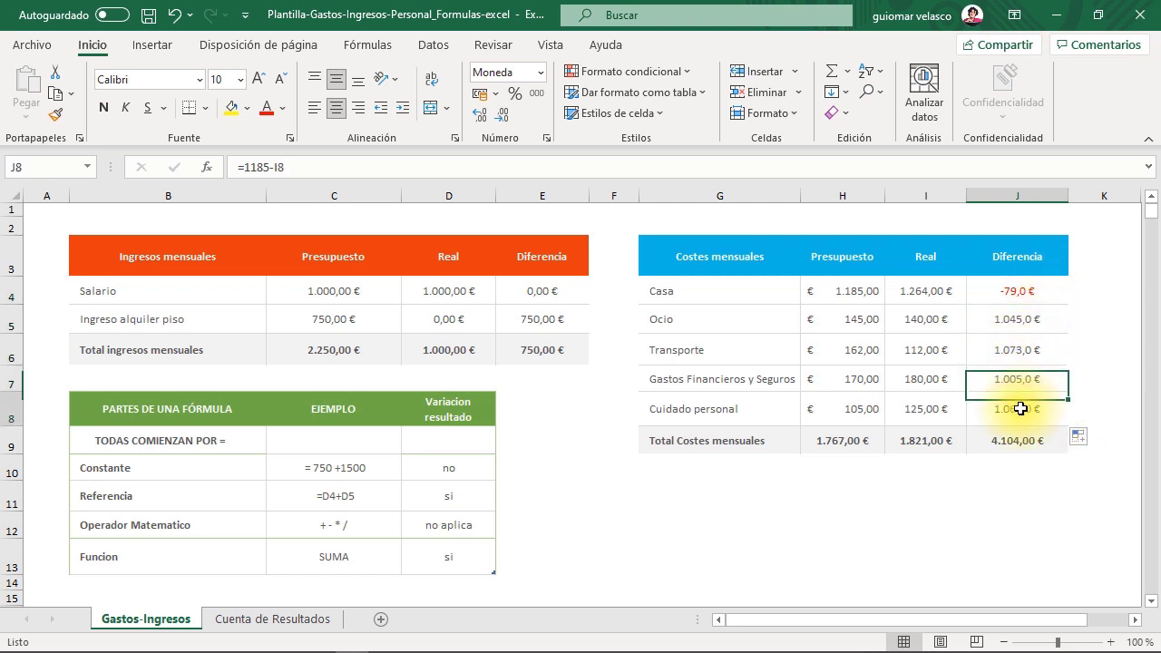
left_click(1023, 324)
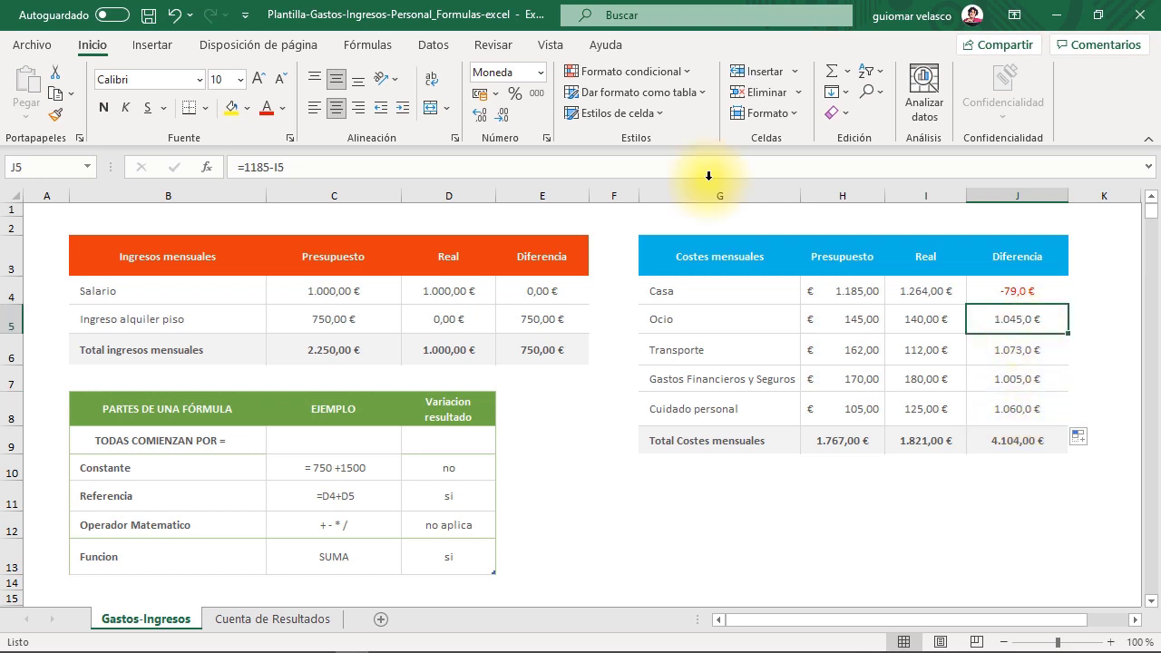
left_click(256, 169)
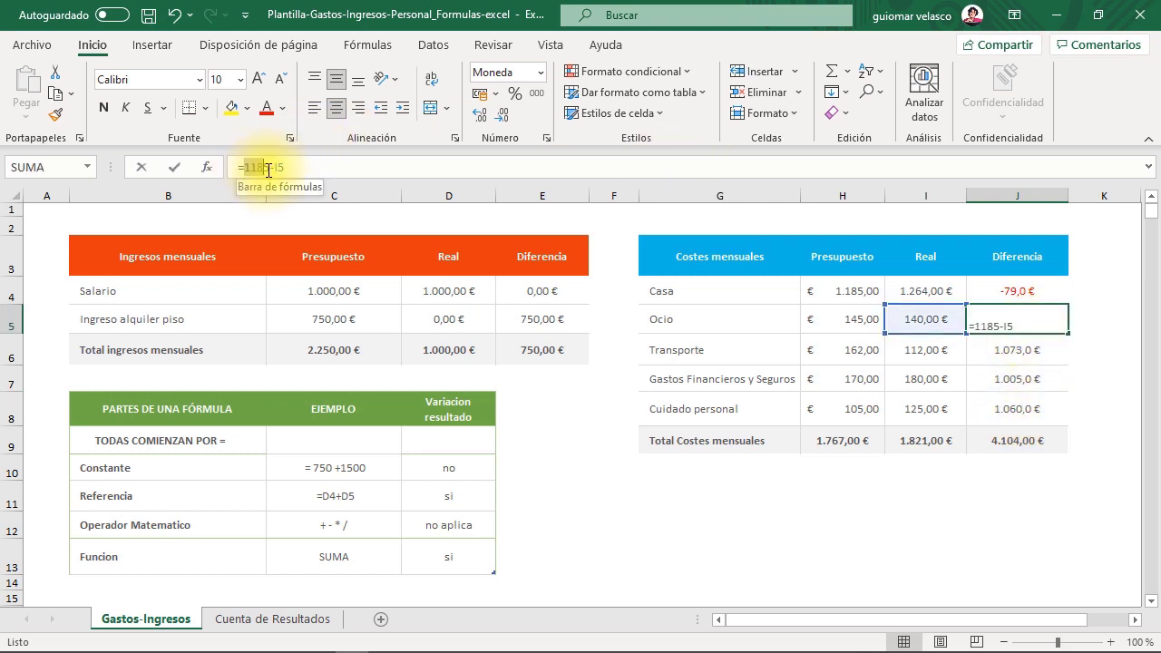
double_click(257, 167)
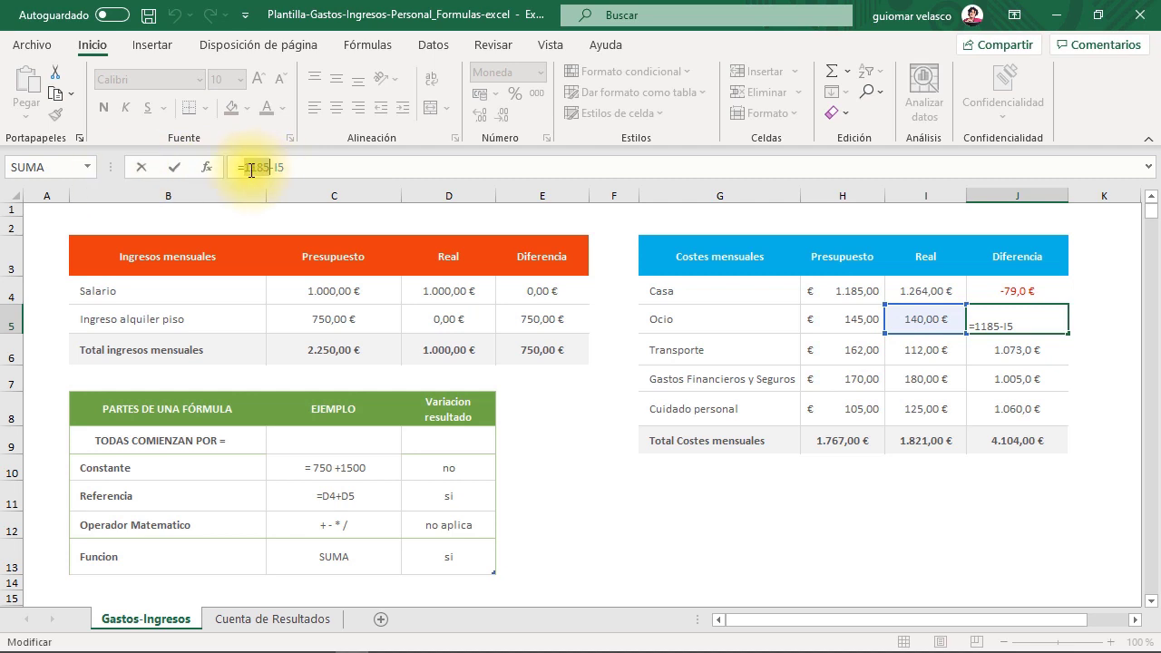
key("Return")
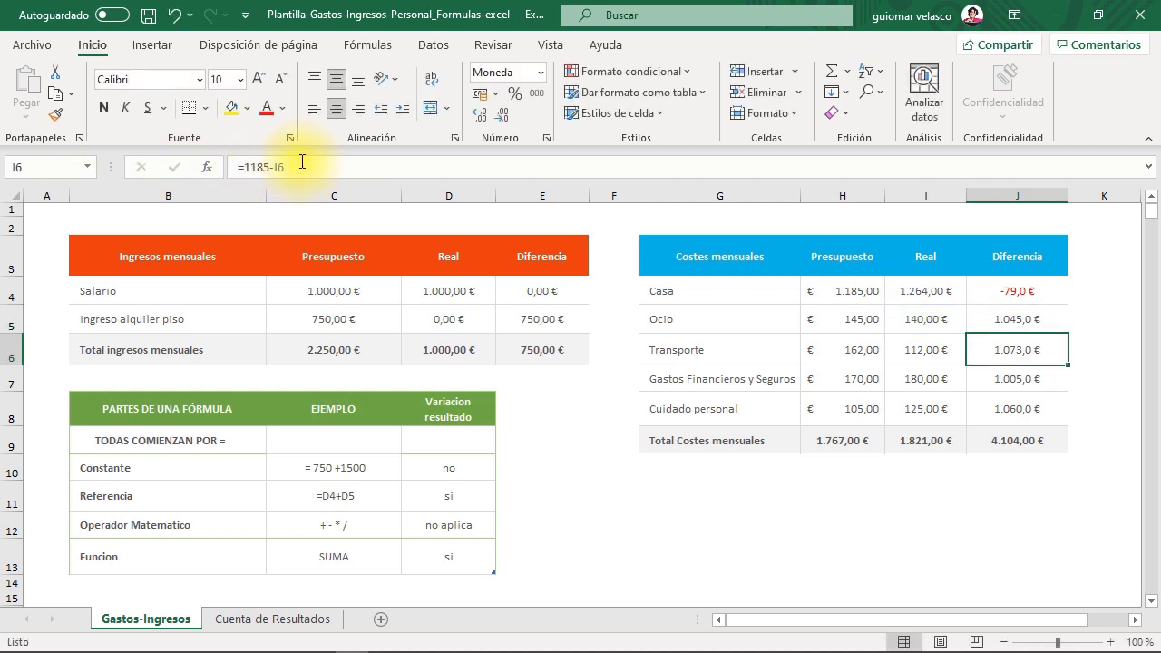
left_click(1007, 327)
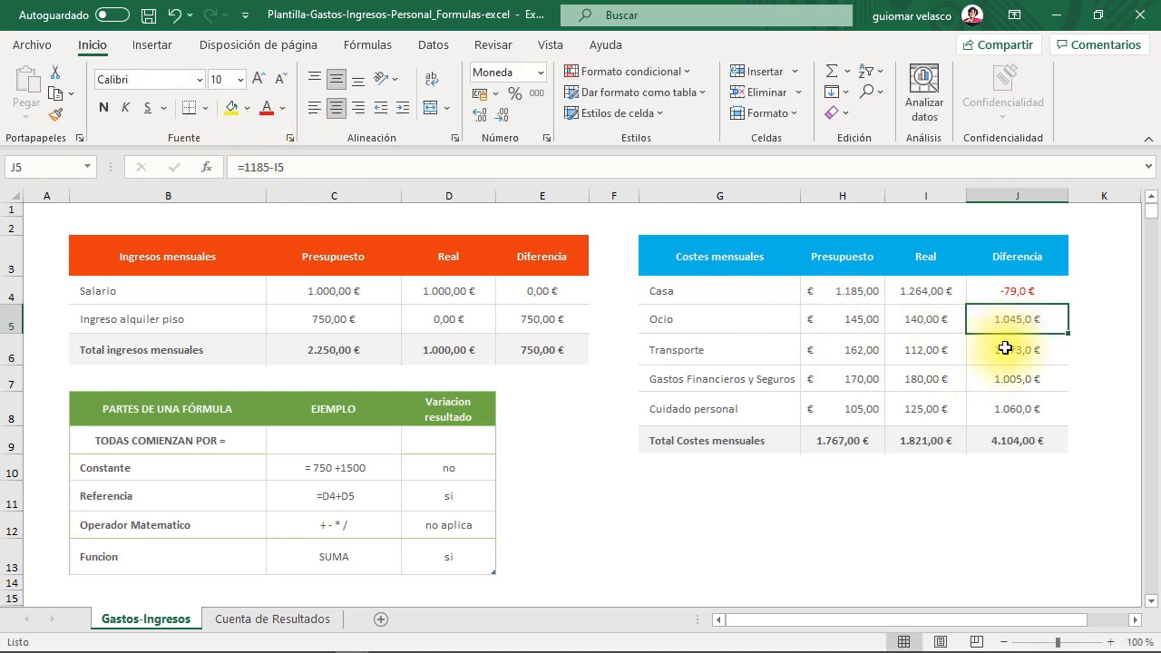
left_click(1004, 350)
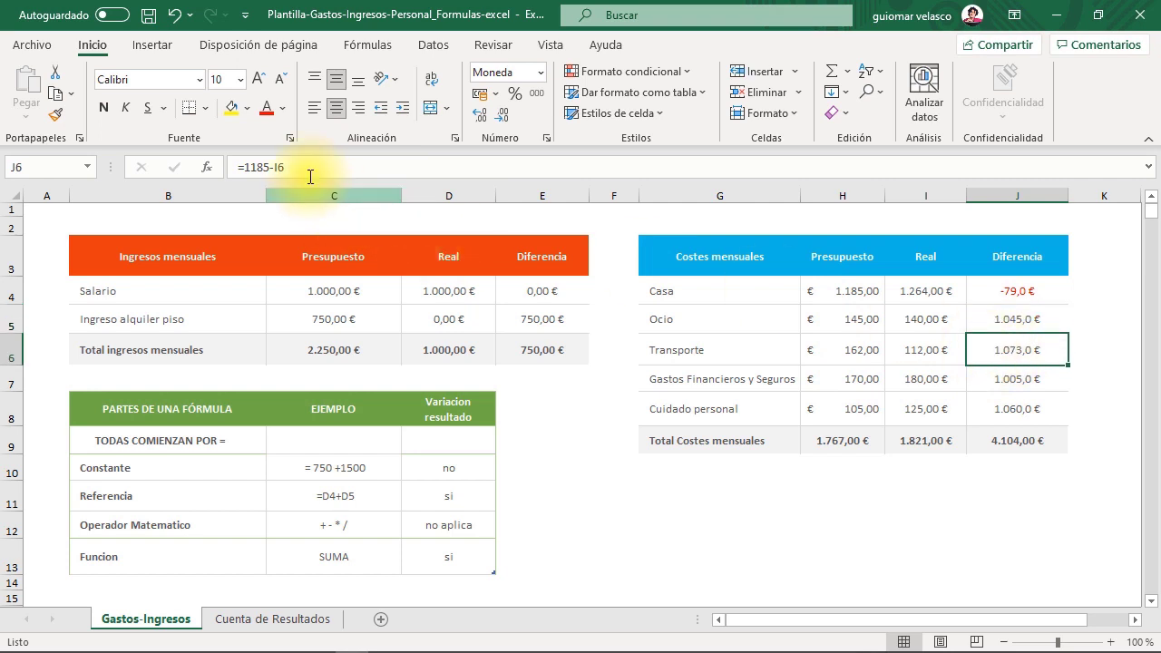
left_click(1037, 376)
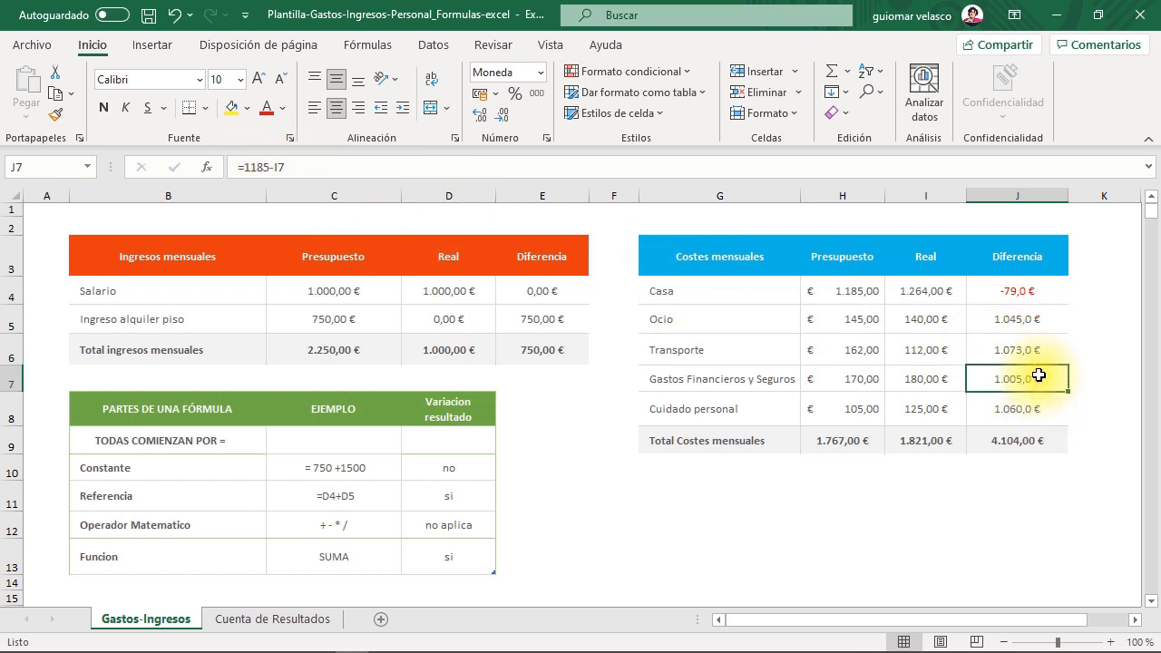
left_click(1037, 410)
left_click(1023, 505)
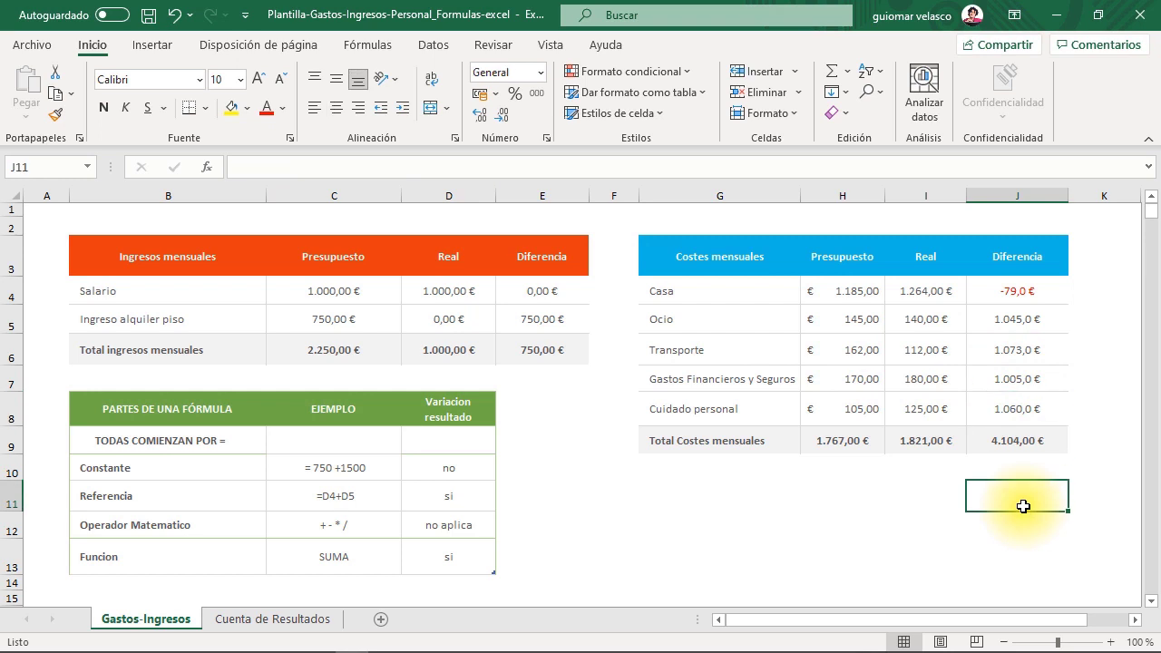